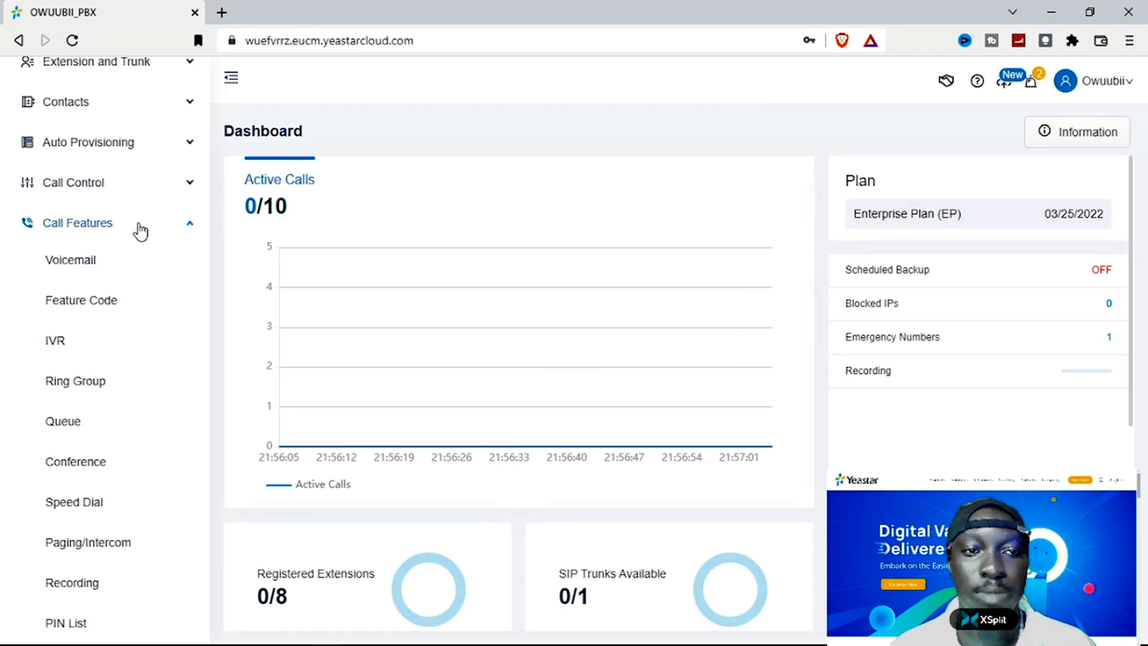
# - Browse the Call Features sidebar menu and open Voicemail, showing an empty Group Voicemail list
pyautogui.click(105, 226)
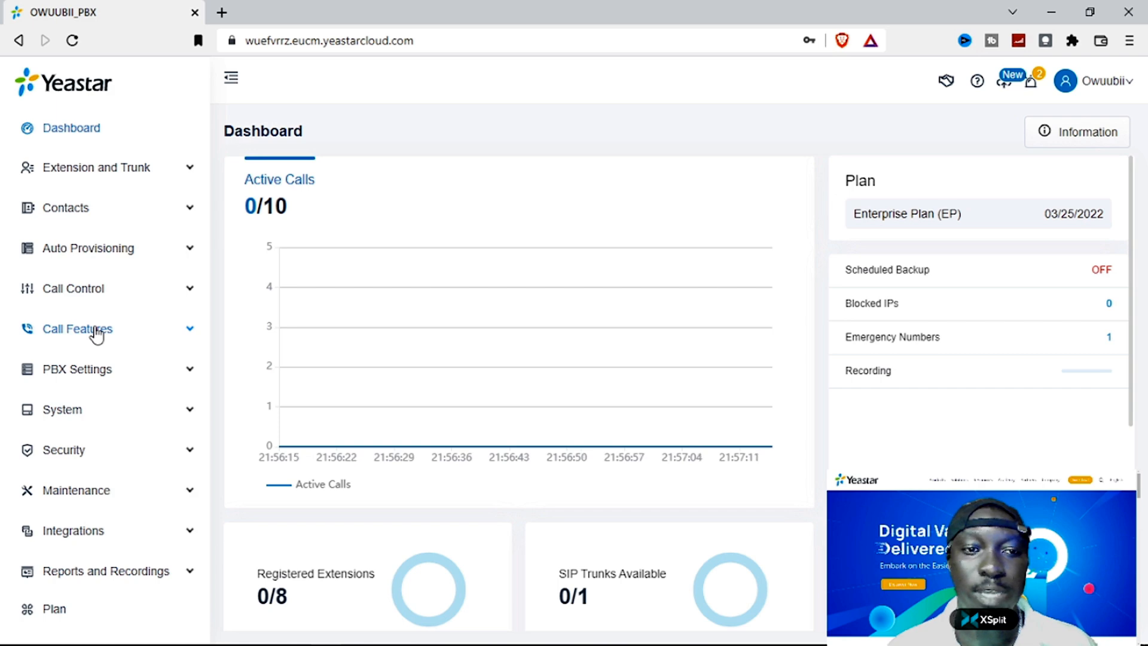
pyautogui.click(95, 332)
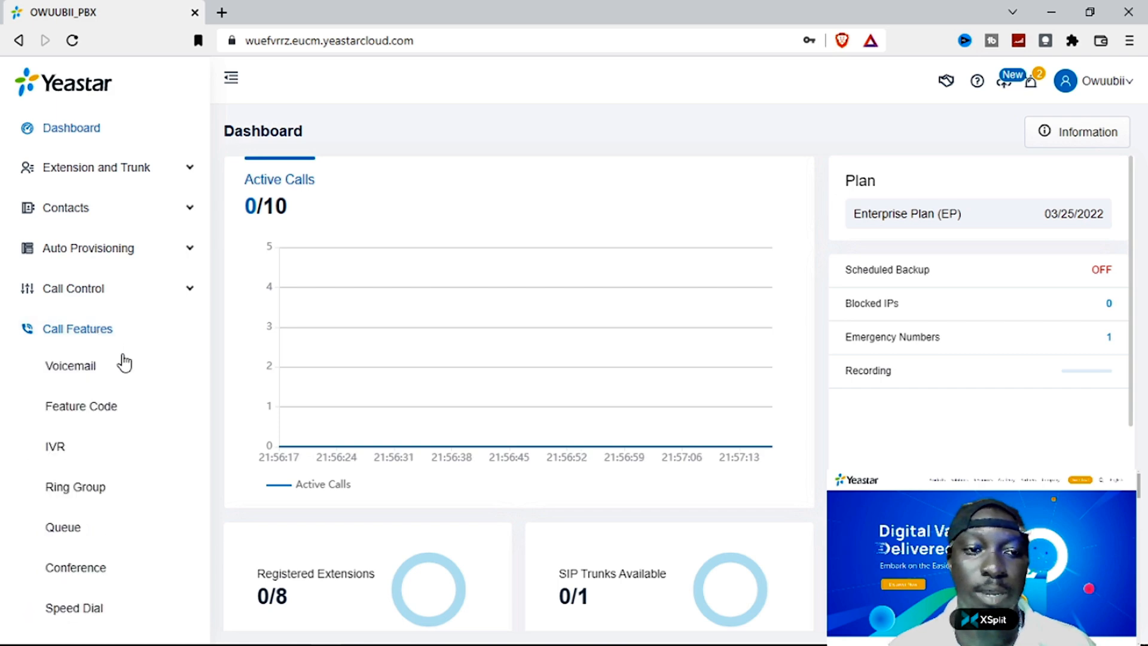
pyautogui.scroll(-1, 123, 362)
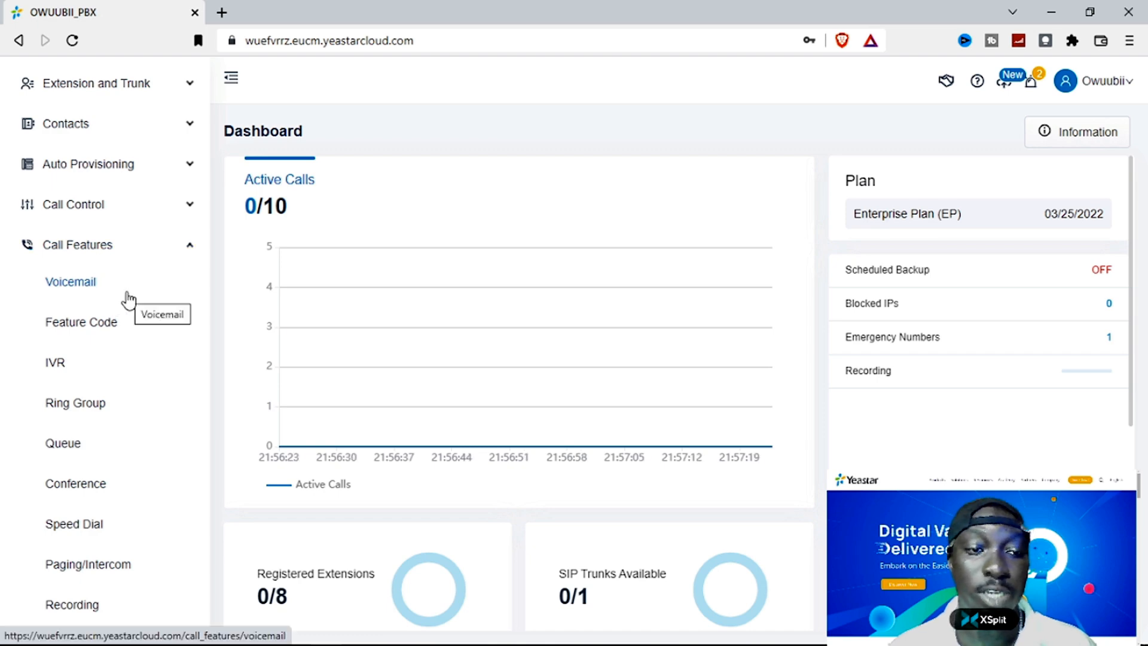
pyautogui.scroll(-1, 128, 302)
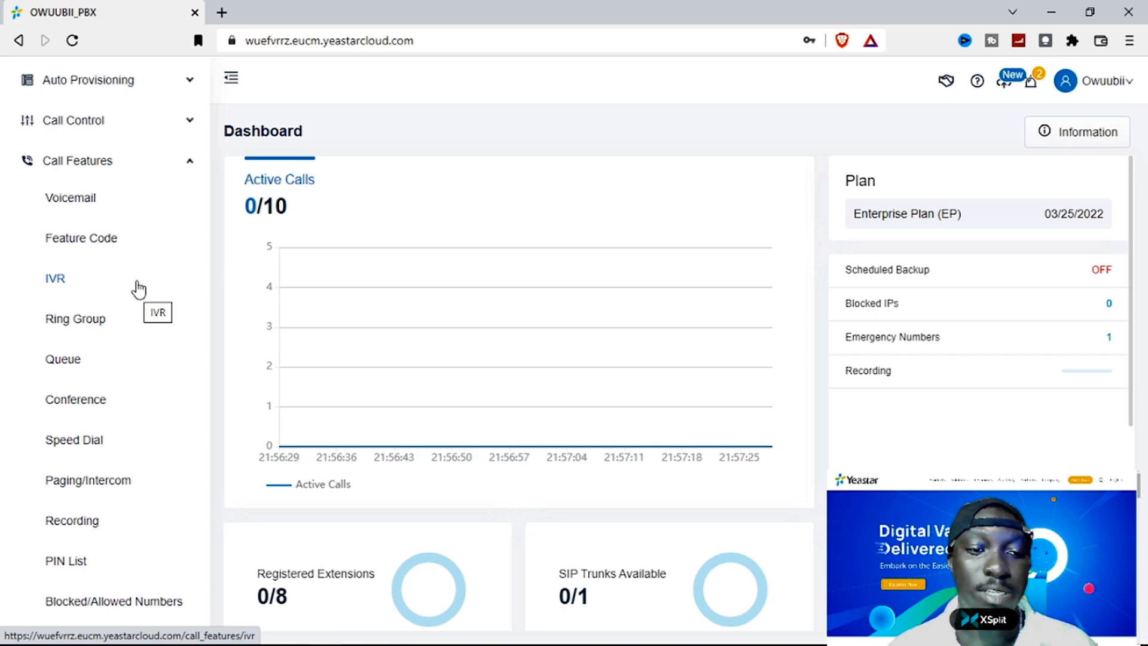
pyautogui.scroll(-2, 138, 288)
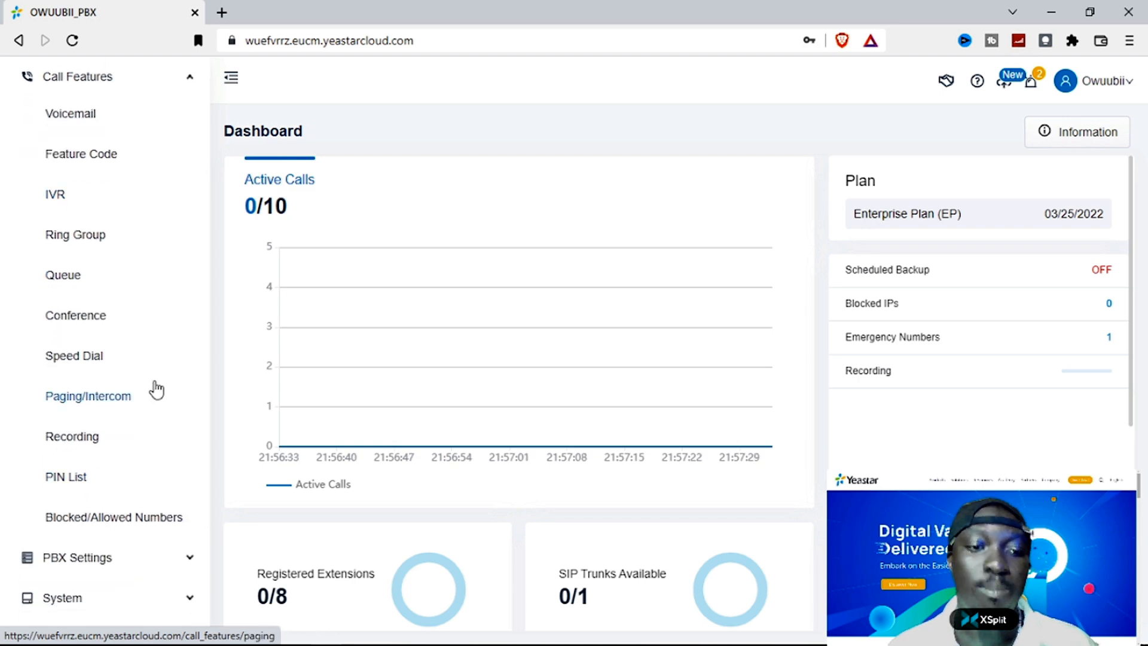
pyautogui.scroll(4, 114, 313)
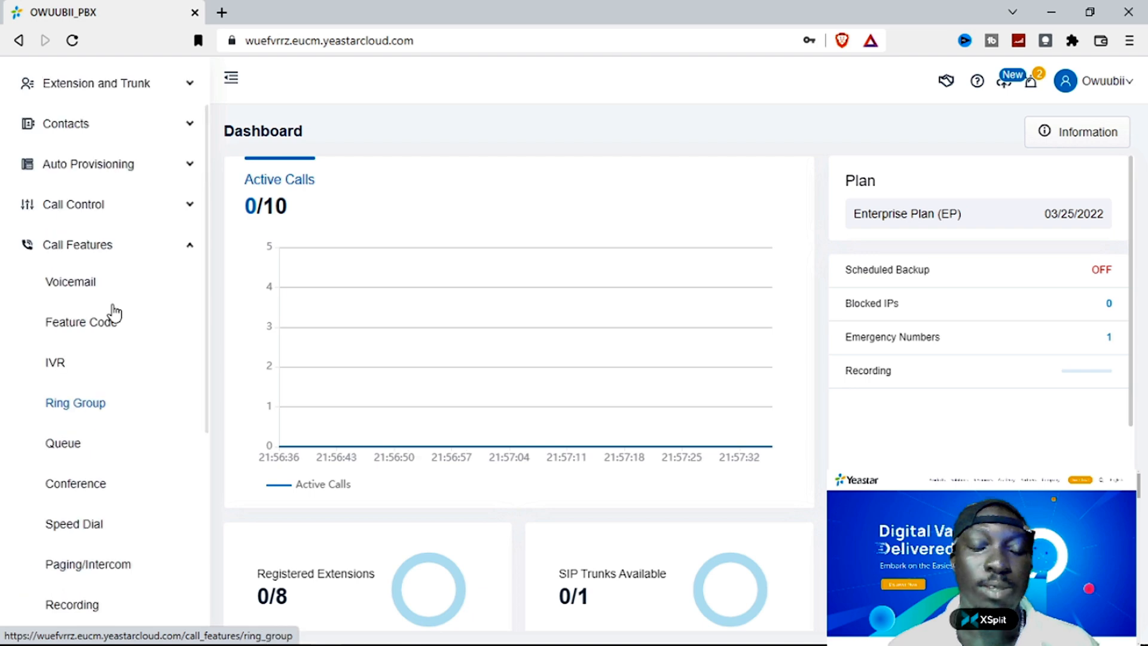
pyautogui.click(139, 288)
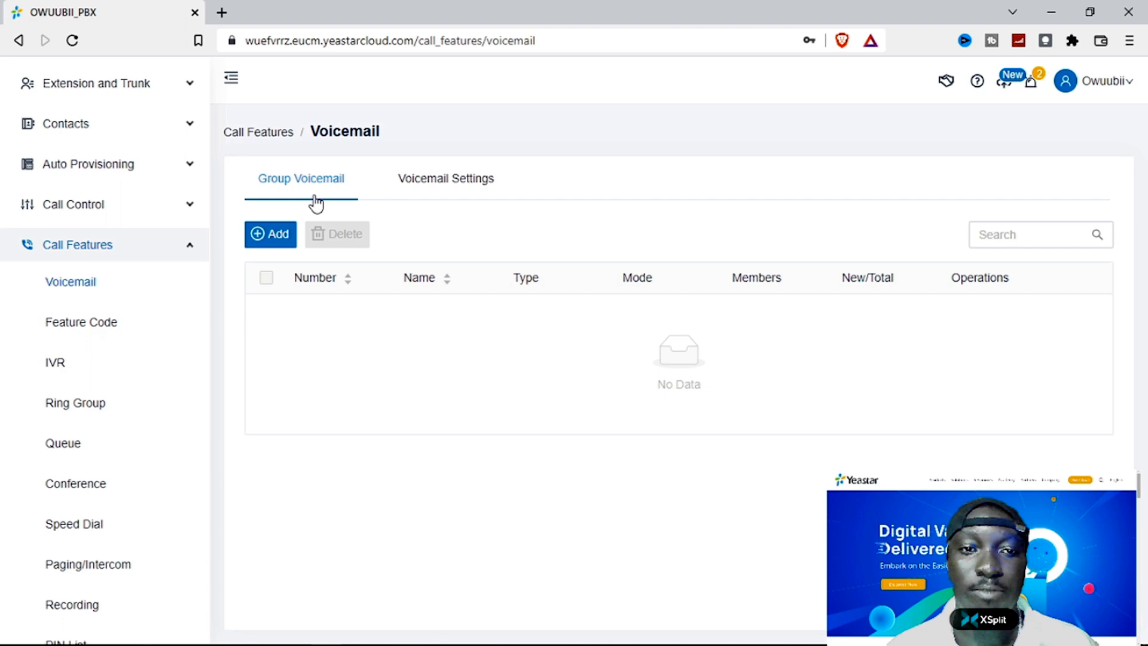
# - Glance at the Voicemail Settings tab, then start adding a new group voicemail
pyautogui.click(454, 187)
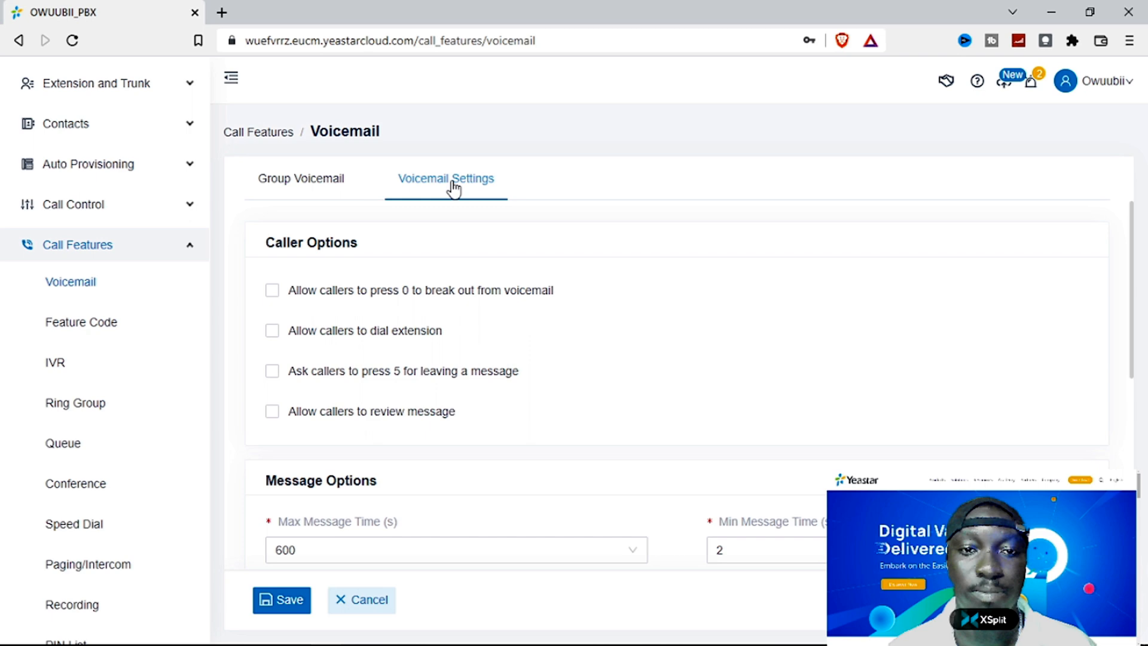
pyautogui.click(298, 188)
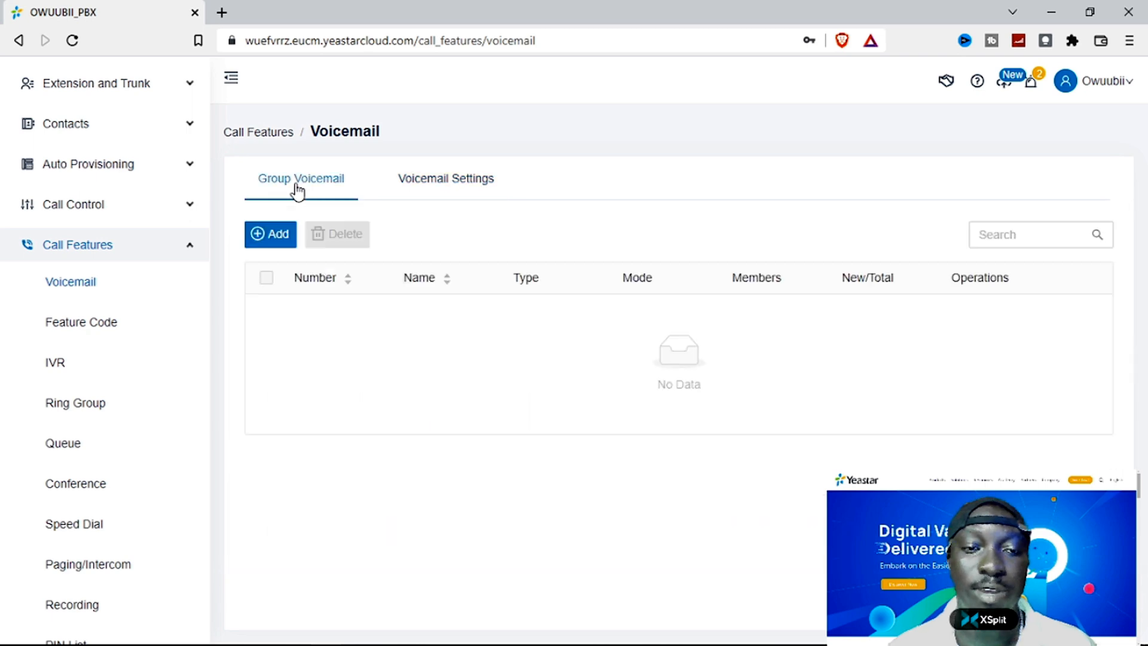
pyautogui.click(268, 235)
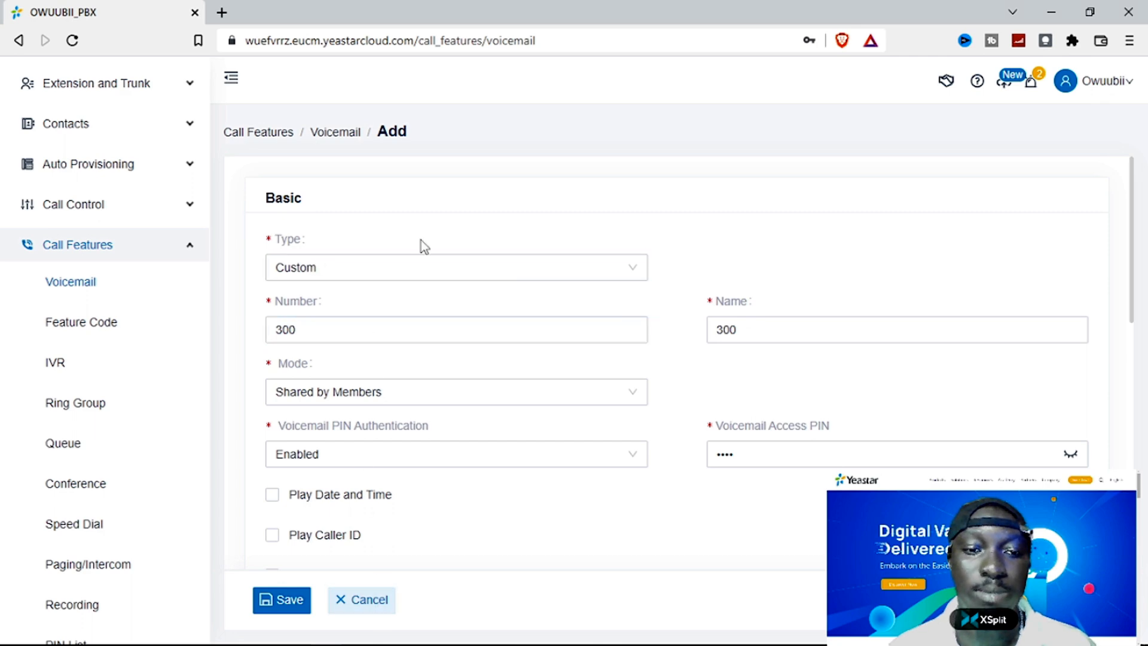
pyautogui.scroll(-5, 447, 284)
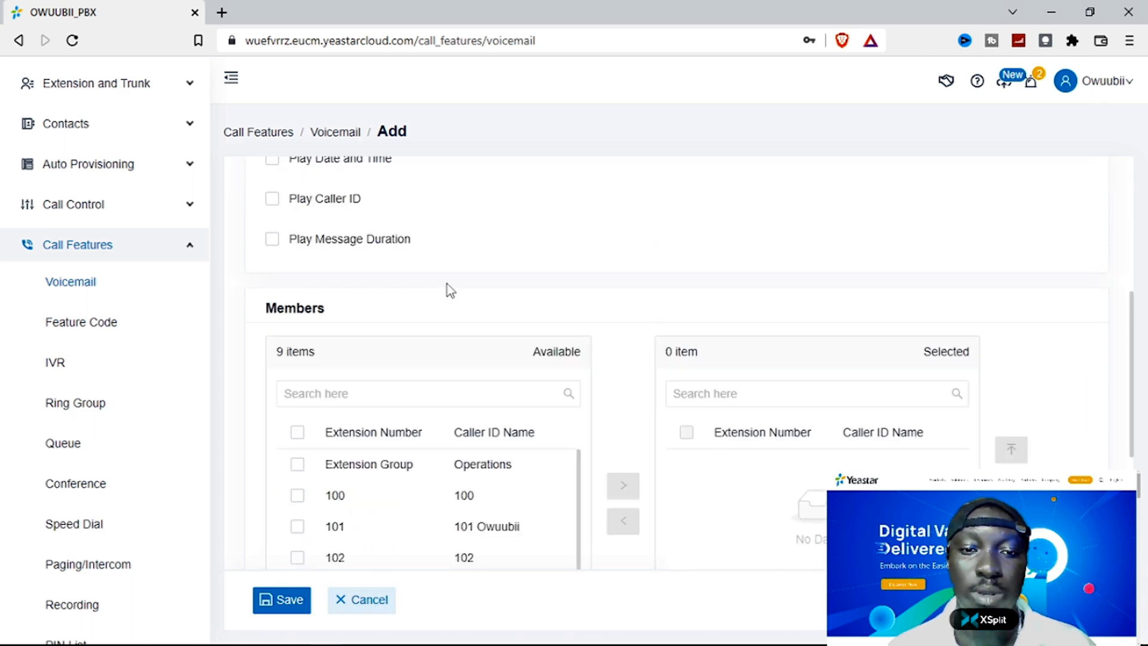
pyautogui.scroll(5, 447, 284)
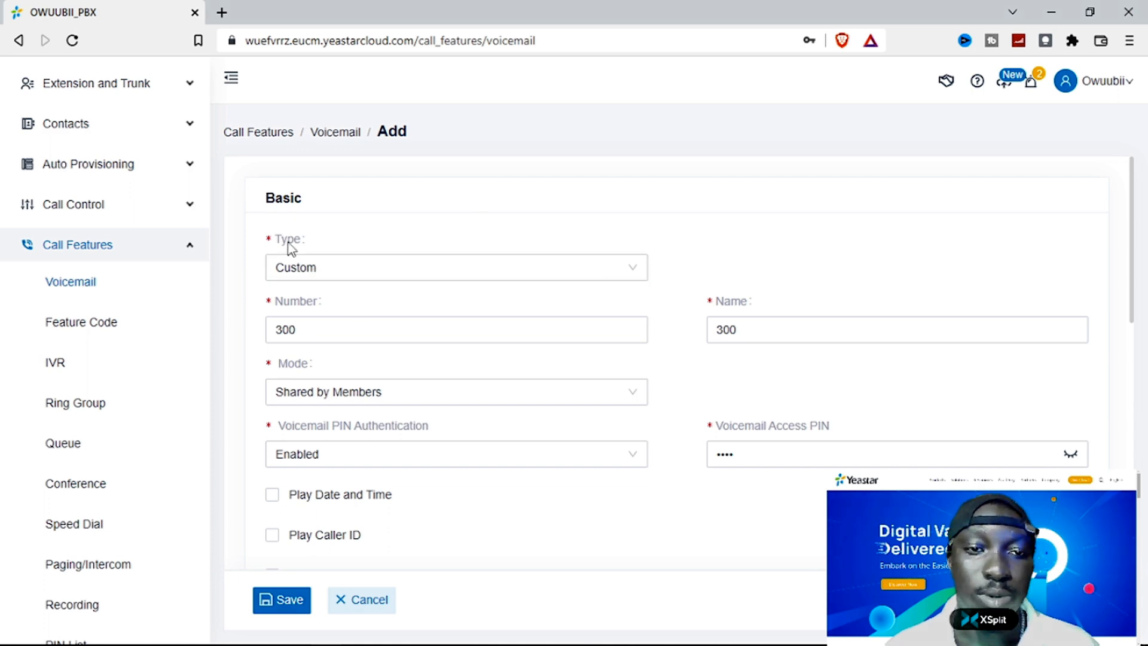
# - Keep type Custom and number 300, and name the group voicemail OPERATIONS
pyautogui.click(336, 268)
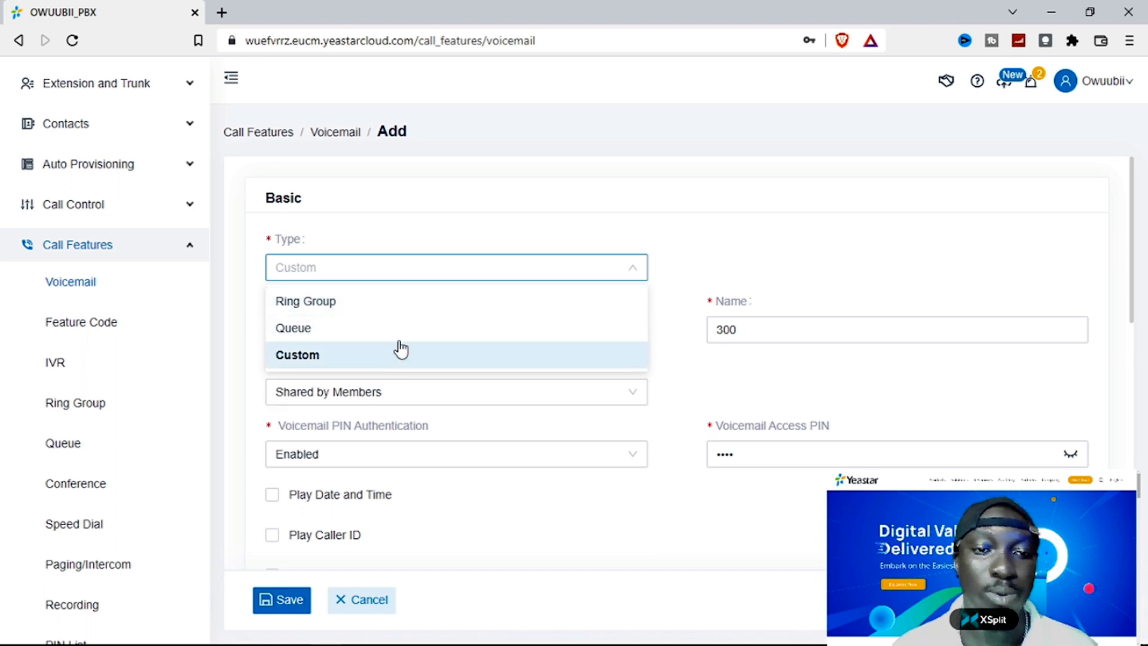
pyautogui.click(299, 357)
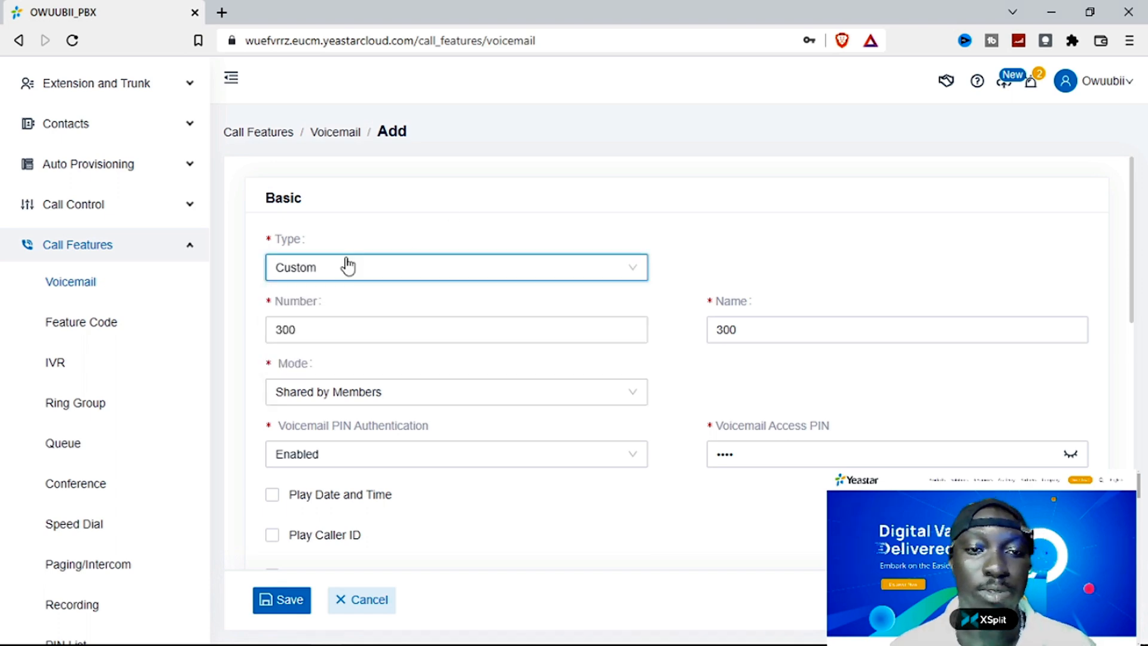
pyautogui.click(316, 333)
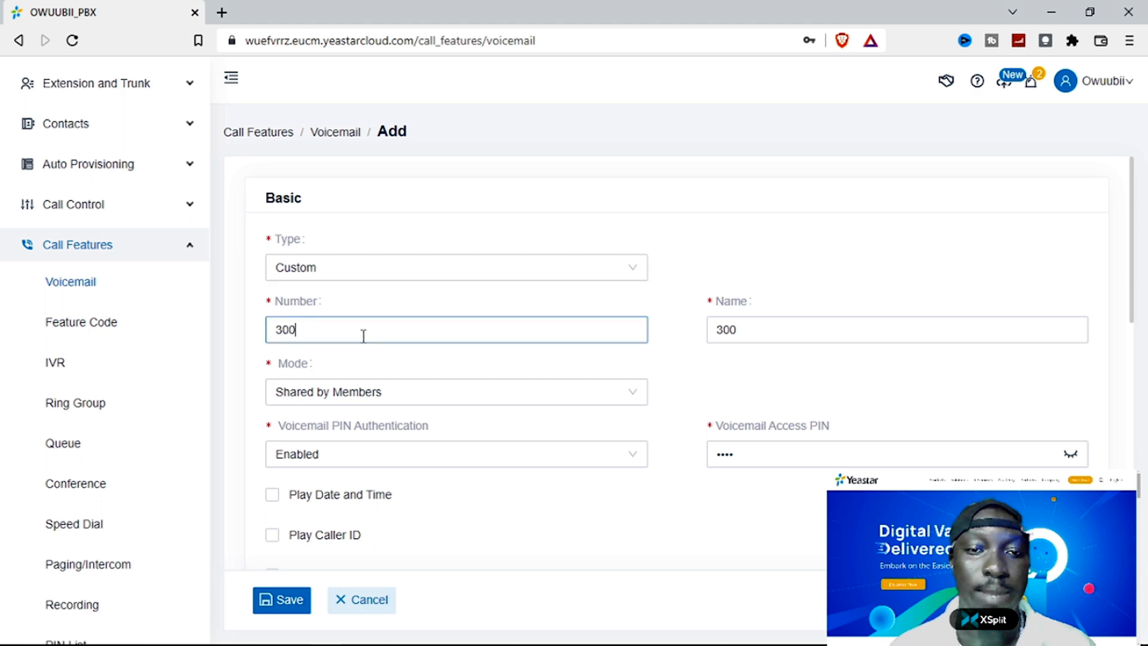
pyautogui.click(749, 331)
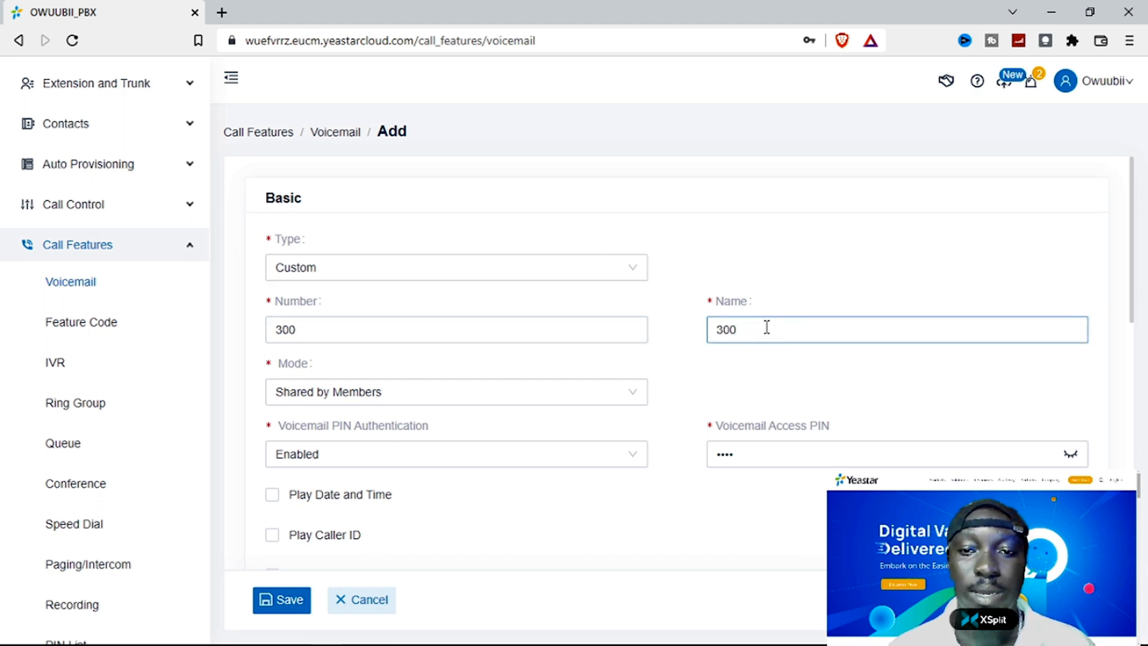
pyautogui.moveTo(765, 328); pyautogui.dragTo(676, 330)
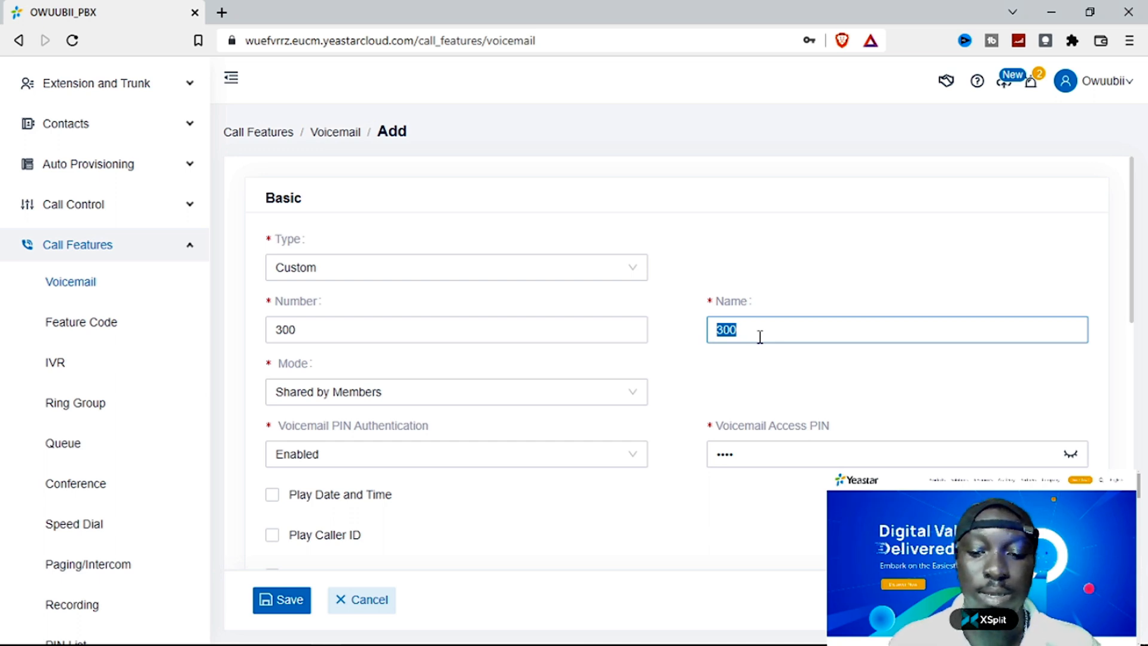
pyautogui.write('OPERATIONS')
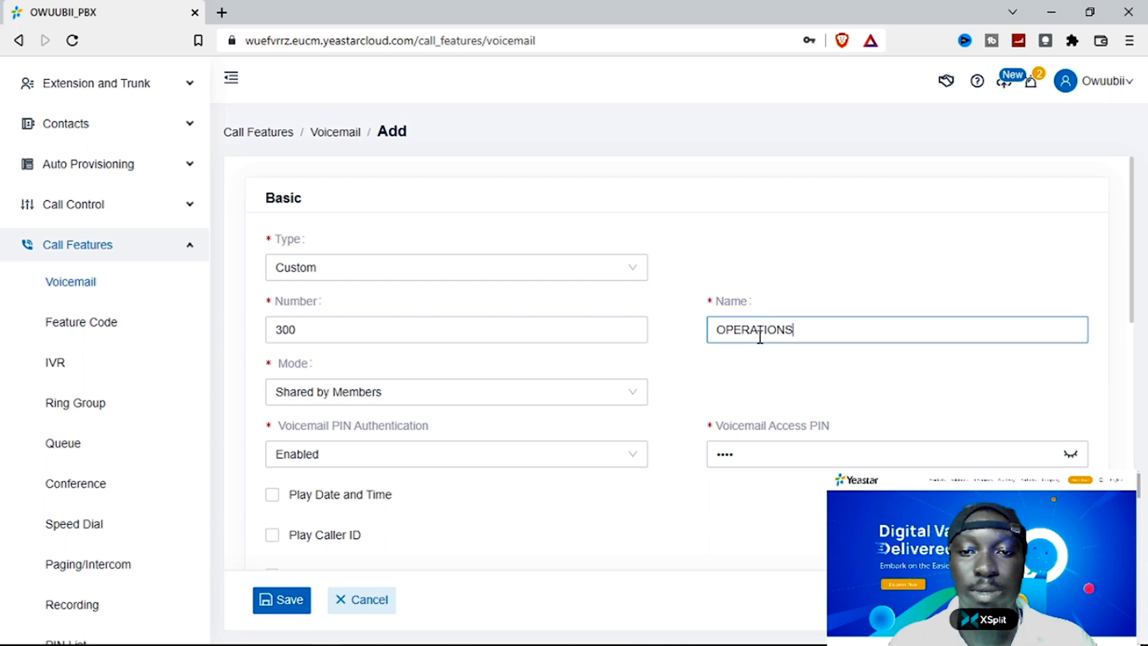
pyautogui.scroll(-3, 447, 414)
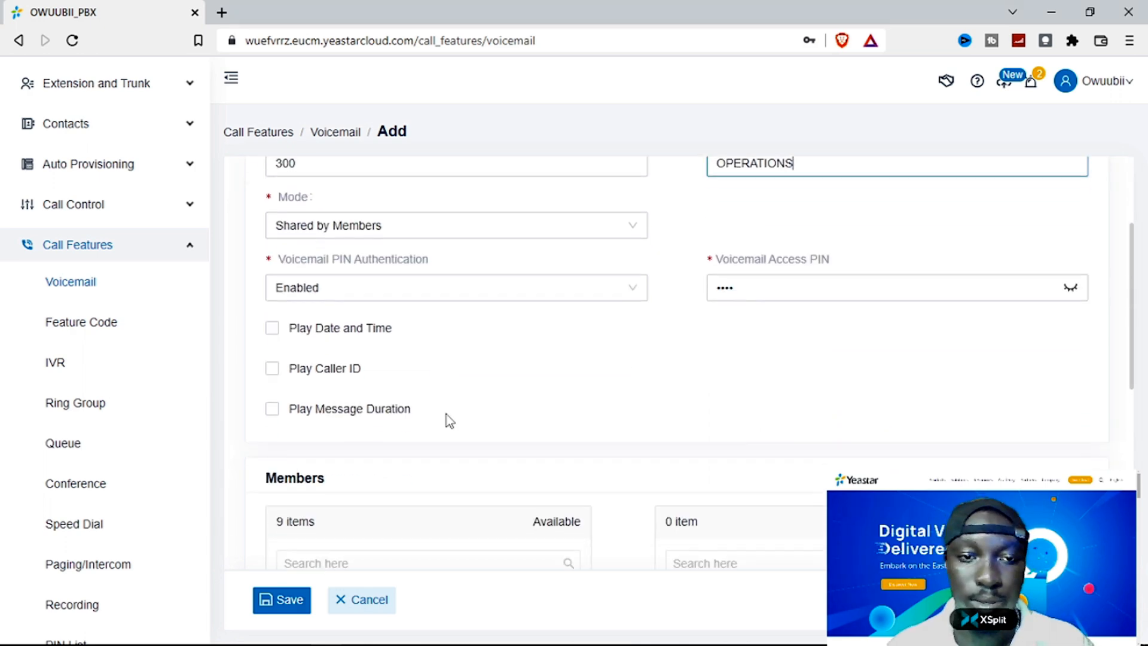
# - Keep mode Shared by Members with PIN authentication enabled, and reveal the access PIN
pyautogui.click(437, 222)
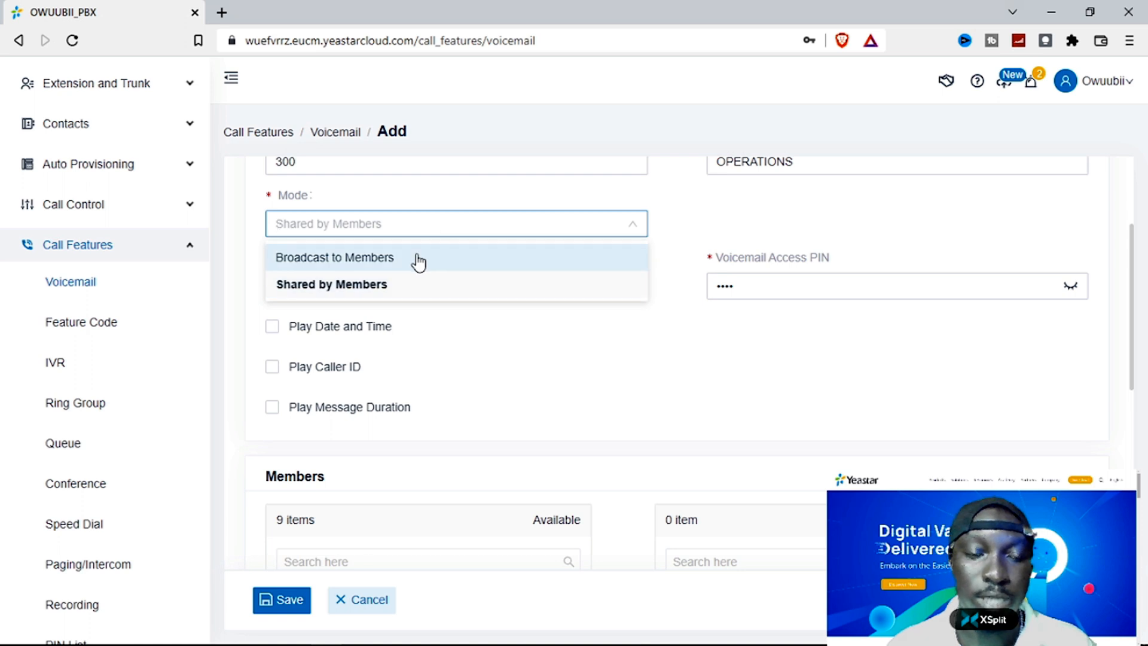
pyautogui.click(405, 288)
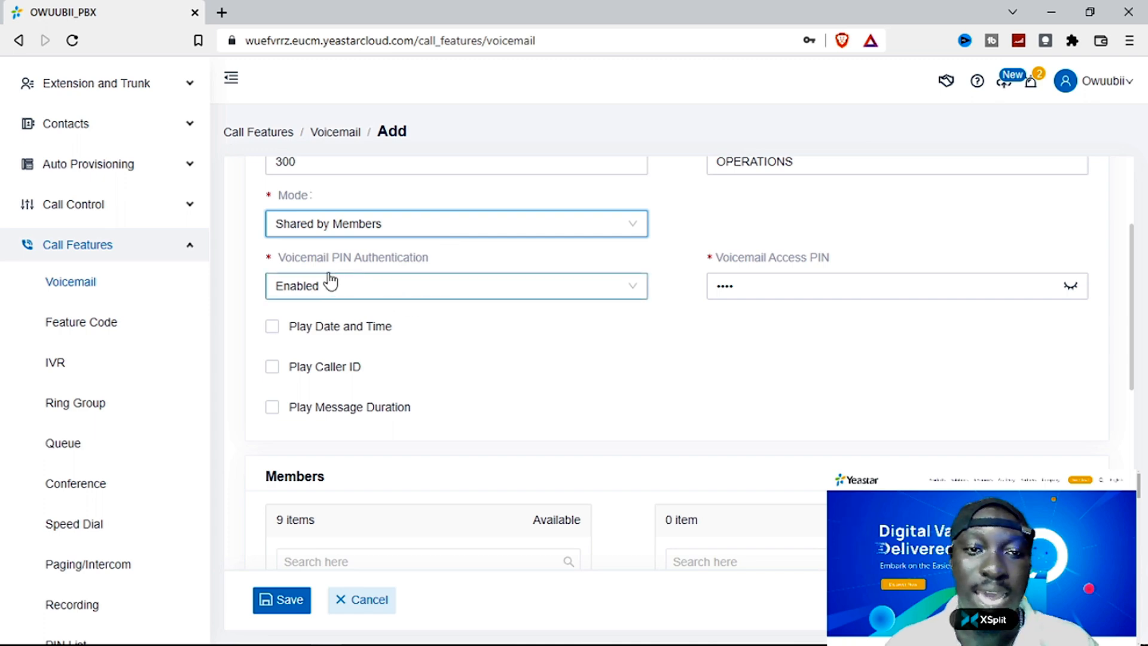
pyautogui.click(409, 290)
pyautogui.click(366, 320)
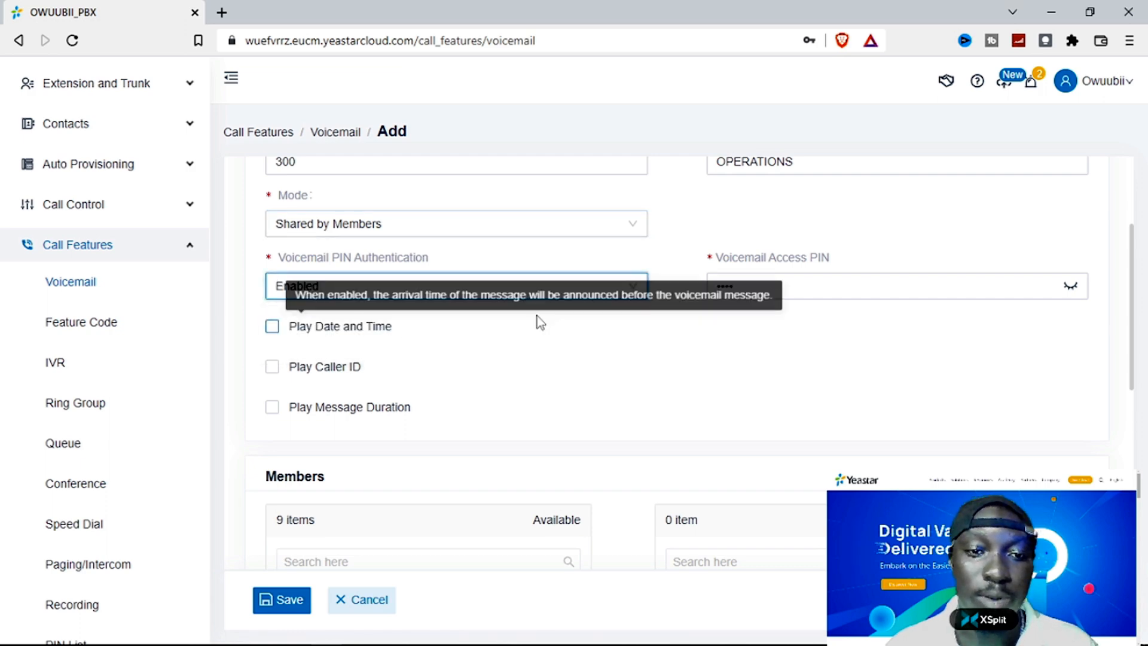
pyautogui.click(1070, 286)
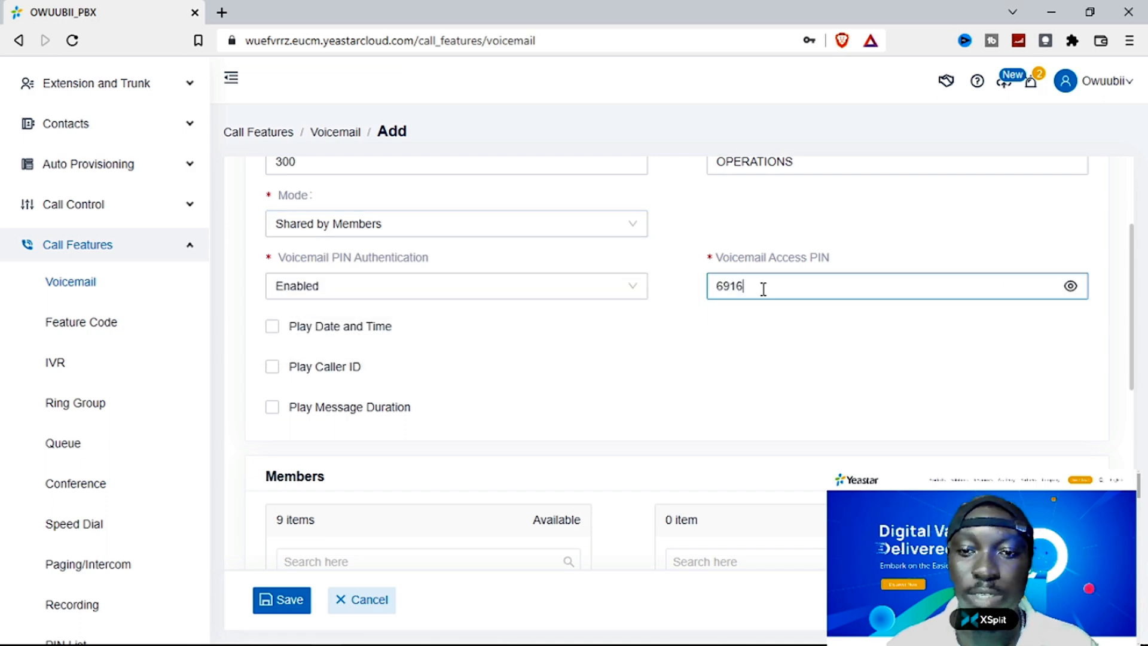
pyautogui.moveTo(763, 289); pyautogui.dragTo(710, 304)
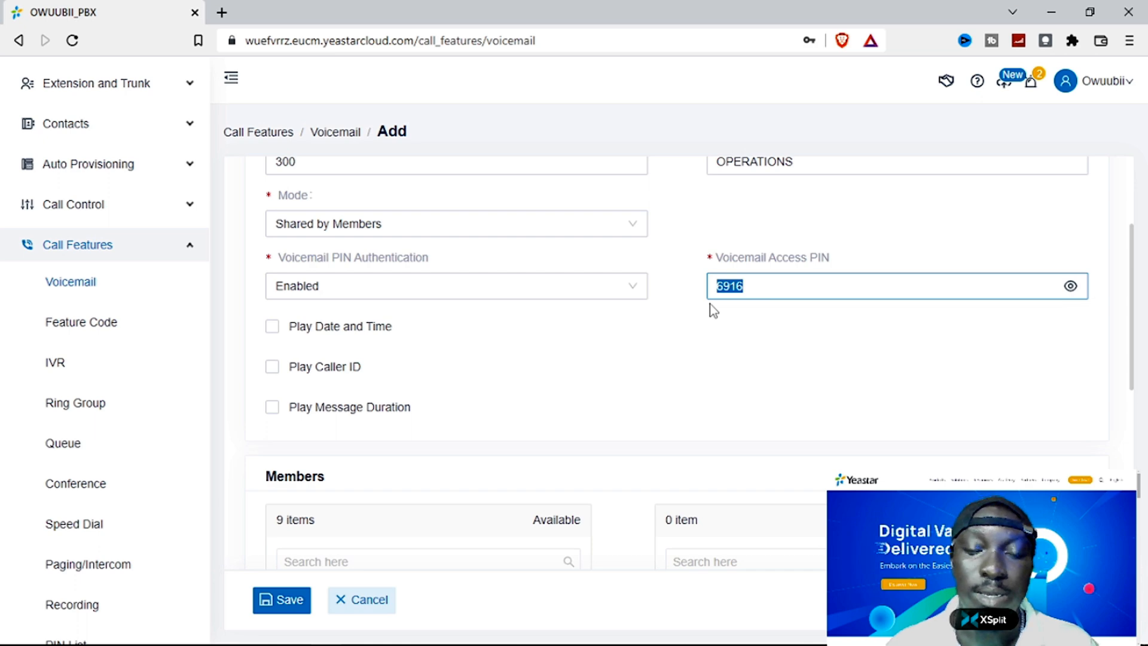
pyautogui.click(768, 287)
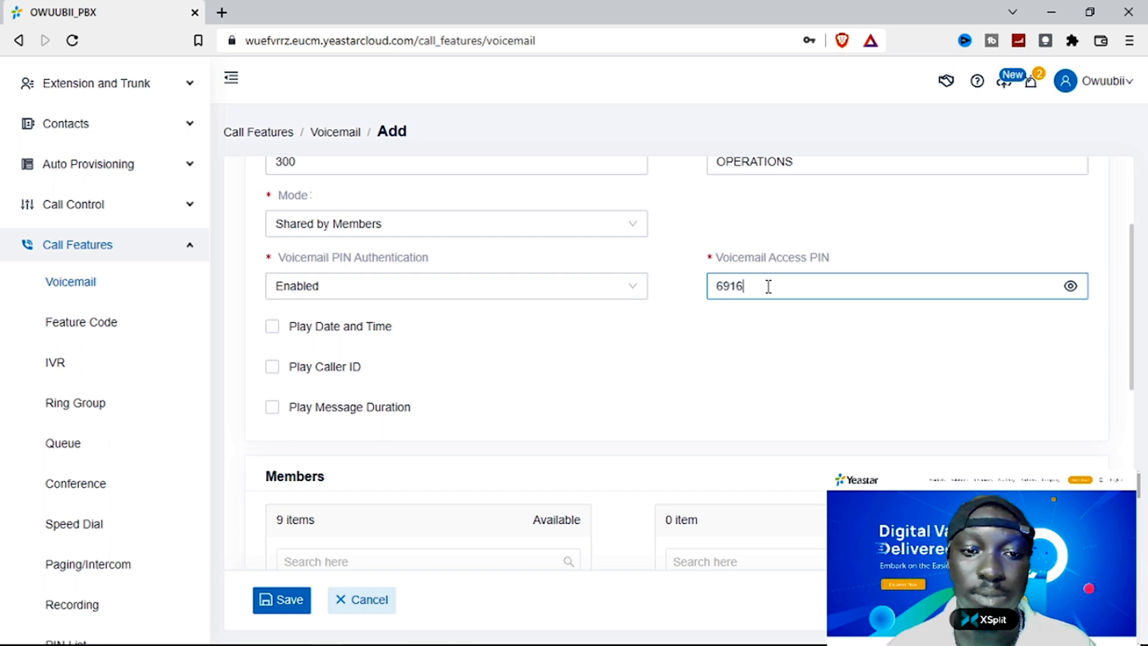
pyautogui.click(277, 333)
# - Tick Play Date and Time, Play Caller ID and Play Message Duration
pyautogui.click(276, 333)
pyautogui.click(273, 371)
pyautogui.click(272, 409)
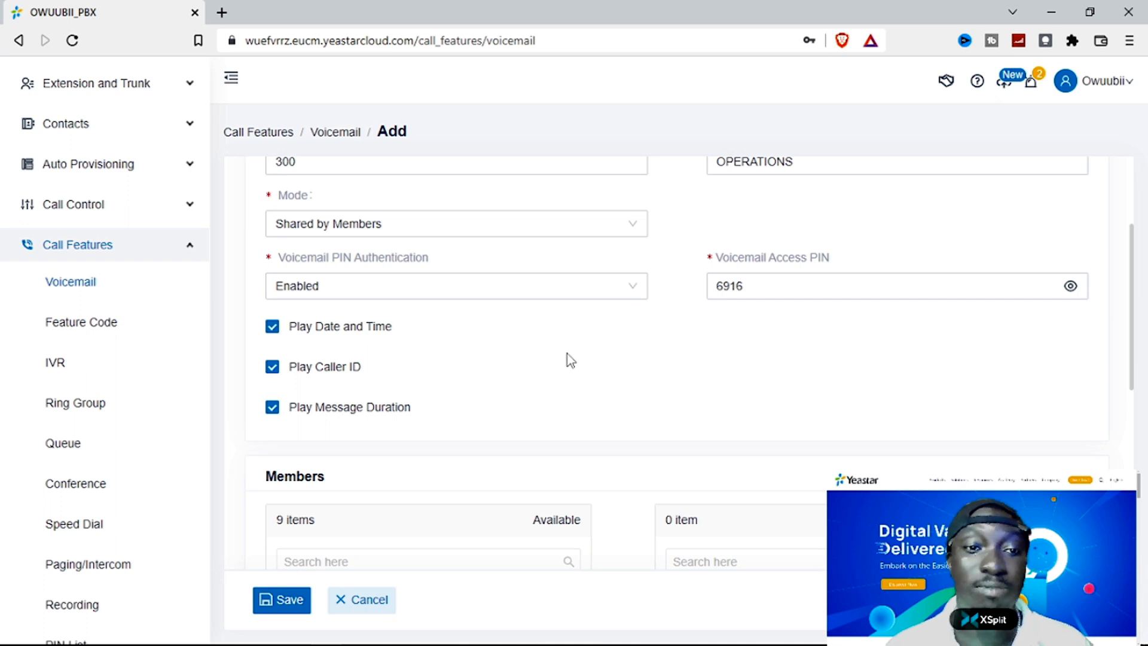
# - Add the Operations extension group and extensions 101, 102, 103 and 104 as selected members
pyautogui.scroll(-1, 574, 360)
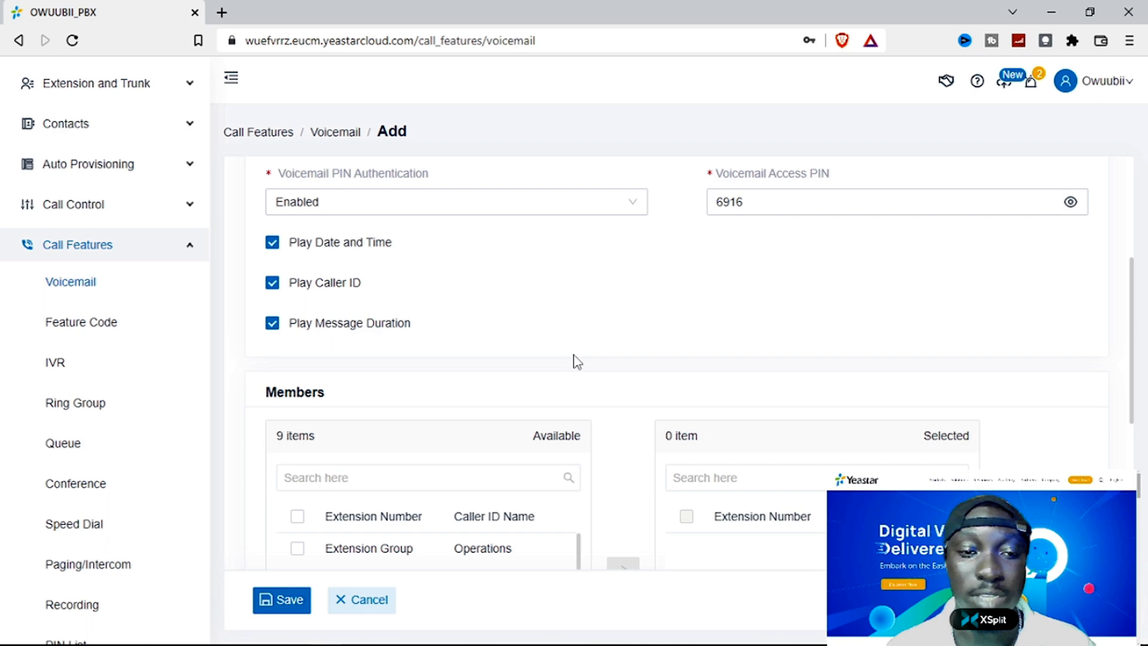
pyautogui.scroll(-2, 574, 356)
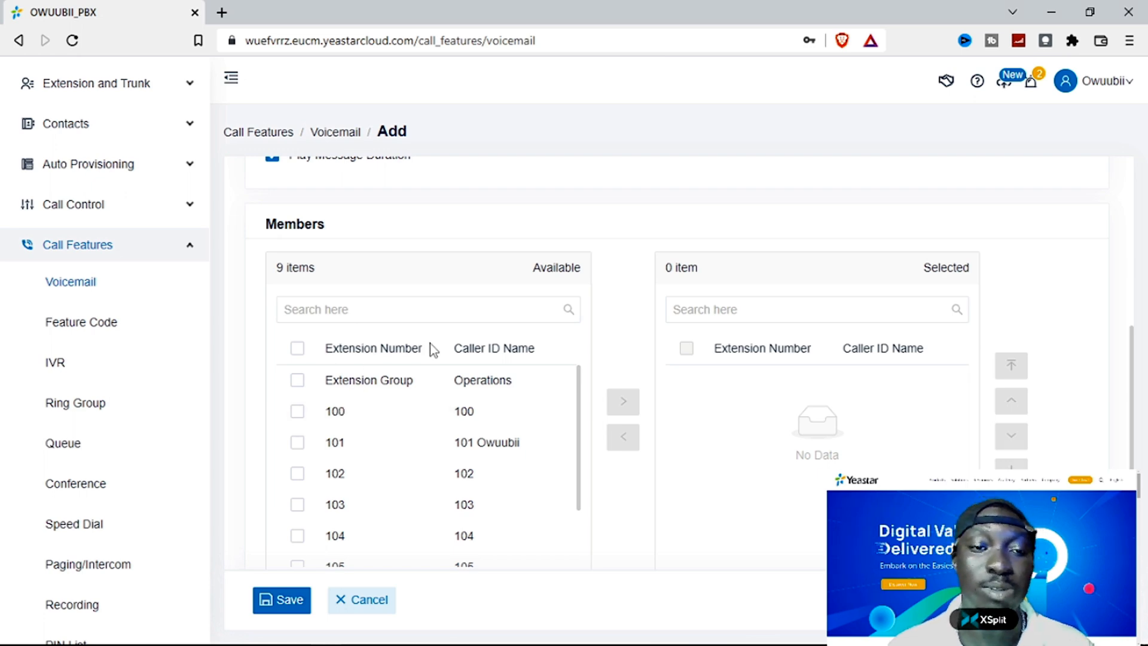
pyautogui.scroll(-2, 413, 340)
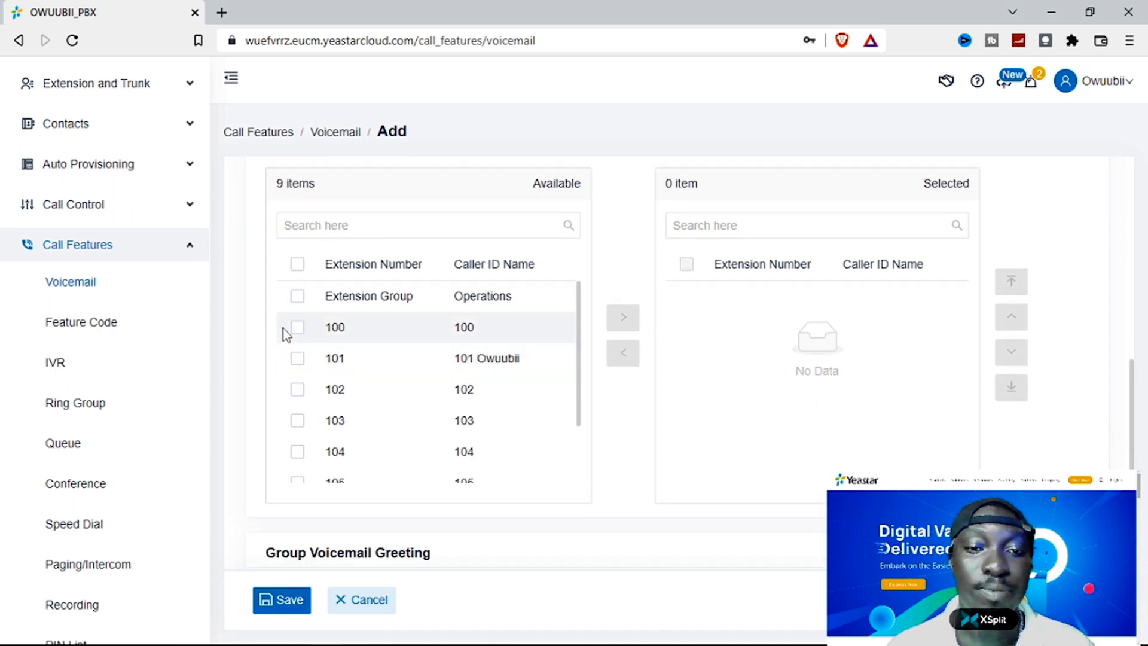
pyautogui.click(296, 299)
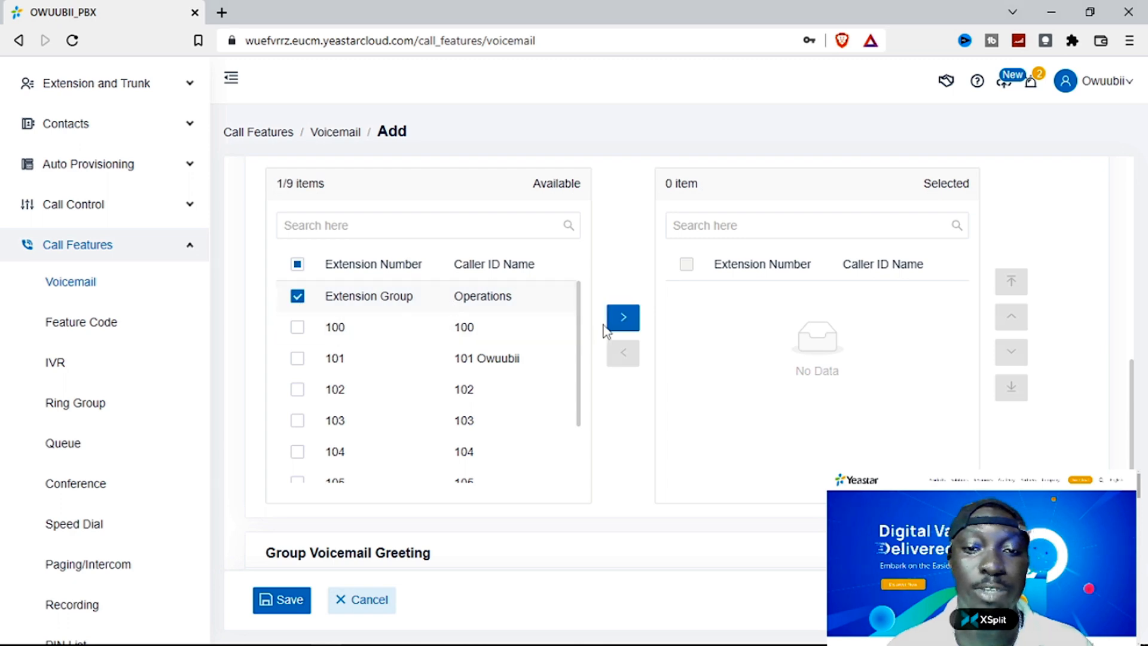
pyautogui.click(623, 323)
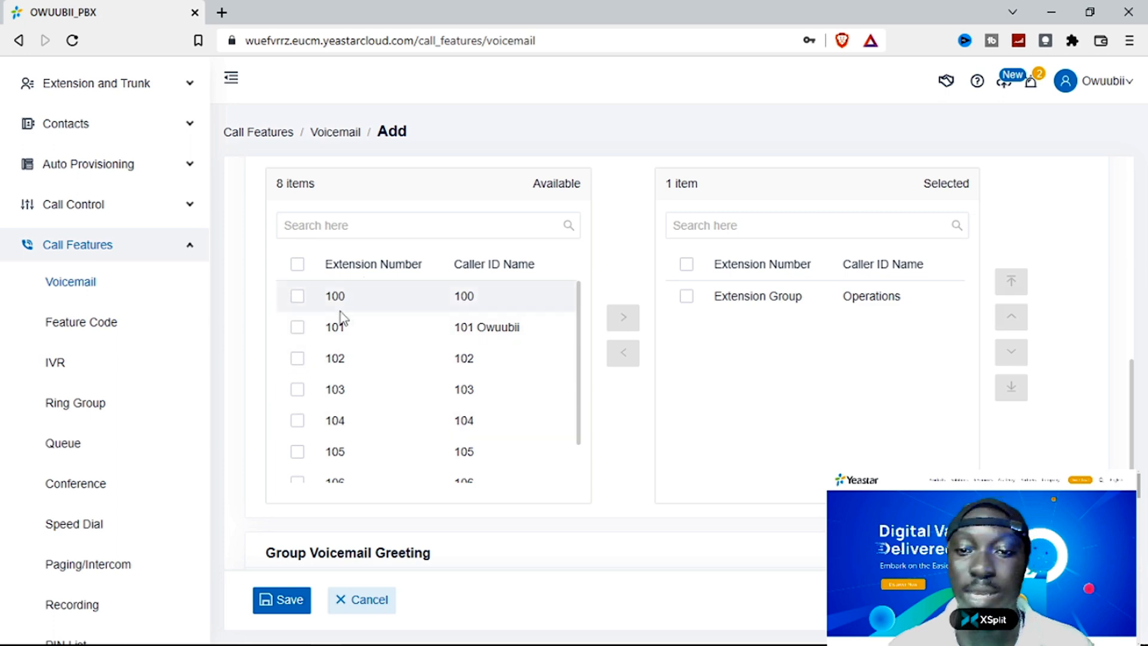
pyautogui.click(298, 327)
pyautogui.click(297, 358)
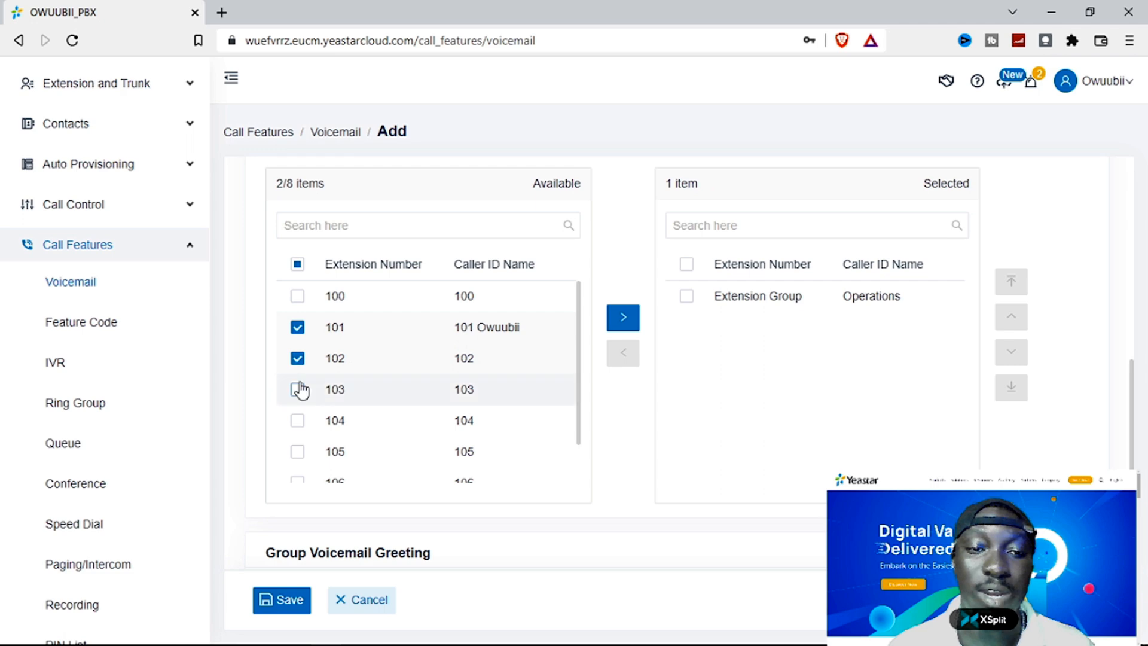
pyautogui.click(297, 389)
pyautogui.click(297, 421)
pyautogui.click(622, 318)
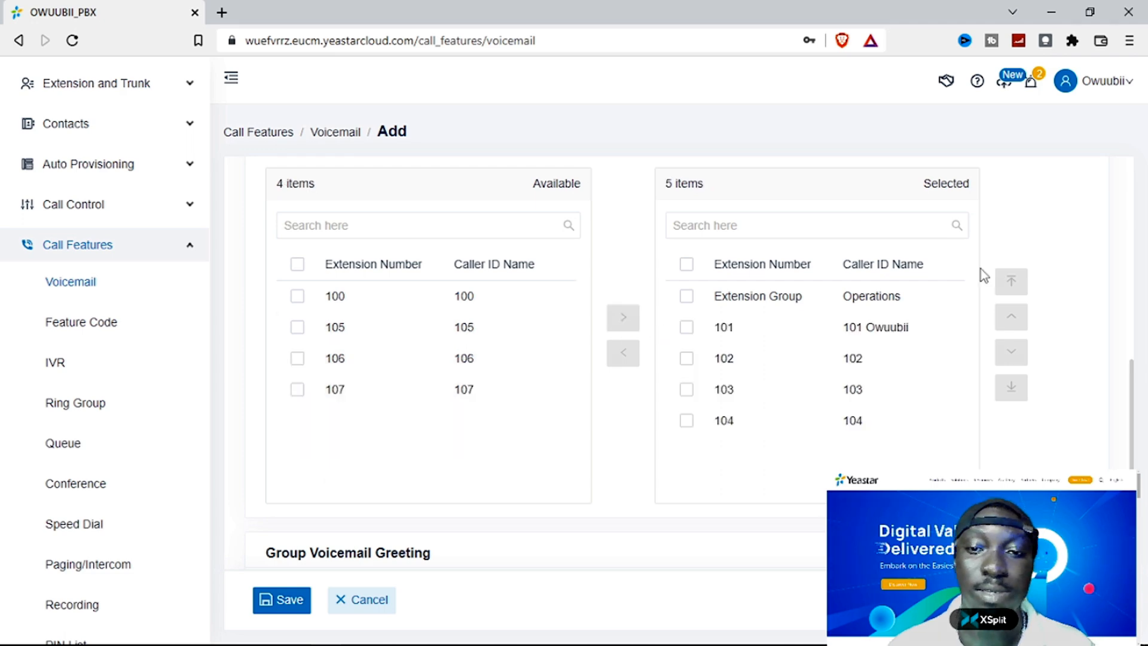
# - Leave the Group Voicemail Greeting set to [Follow System]
pyautogui.scroll(-2, 1085, 365)
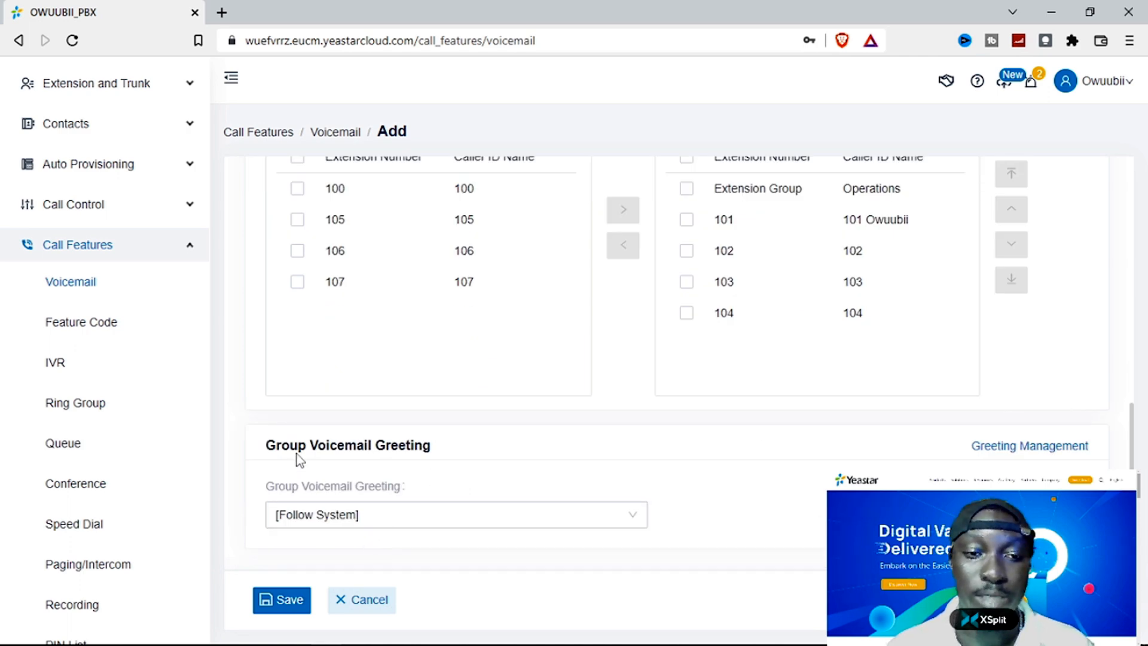
pyautogui.click(371, 526)
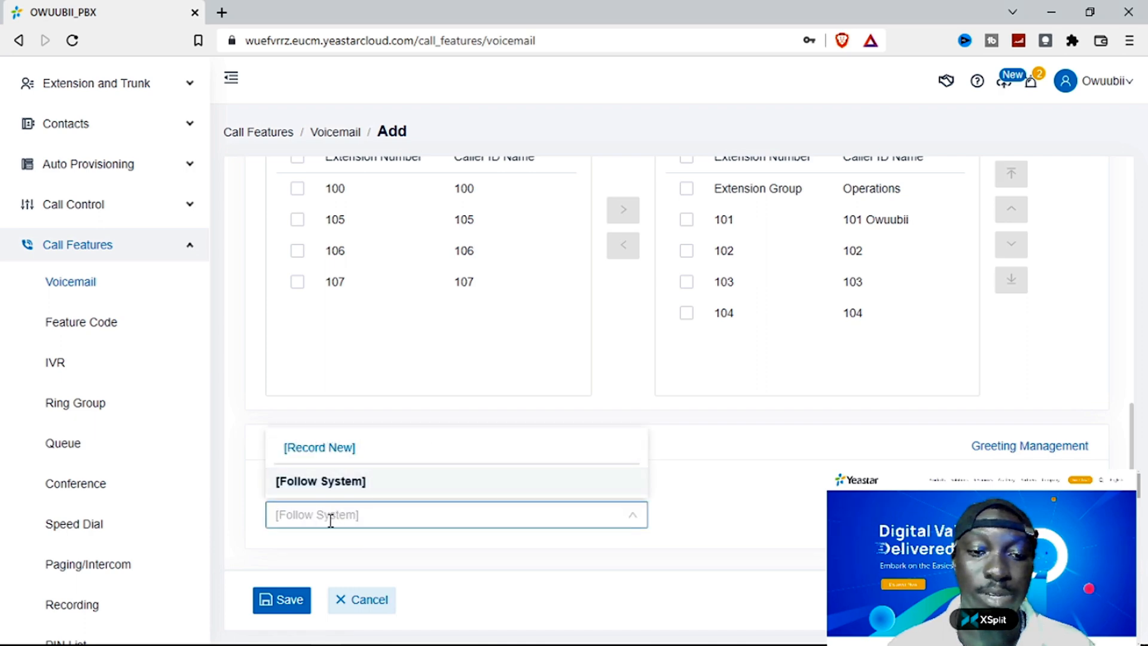
pyautogui.click(342, 485)
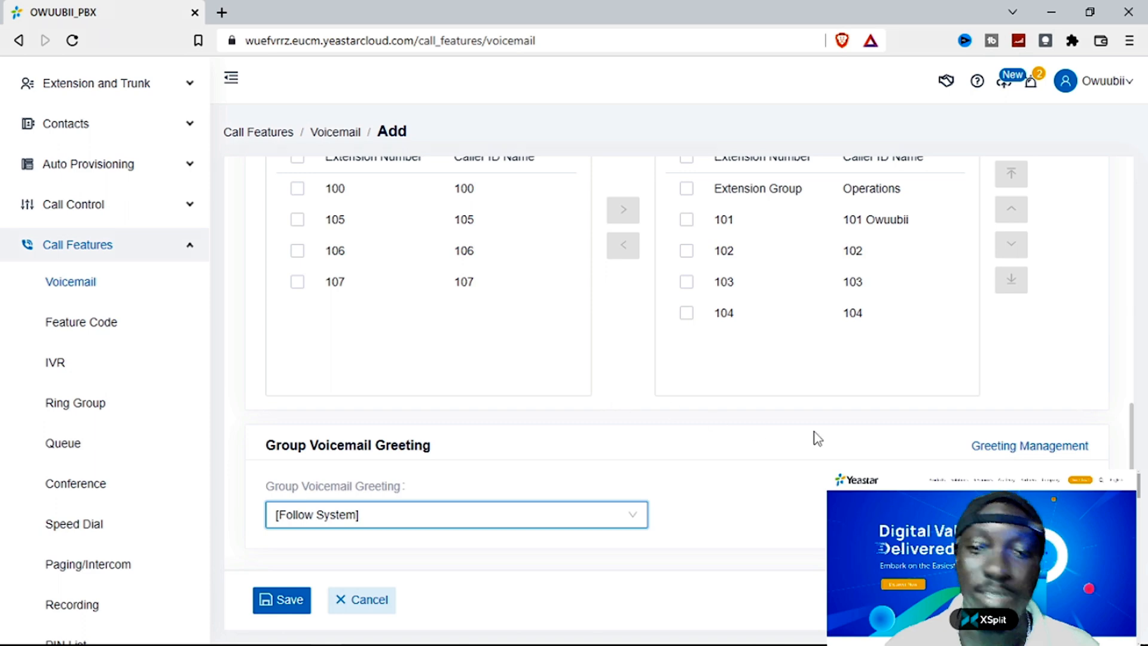
pyautogui.scroll(5, 1067, 345)
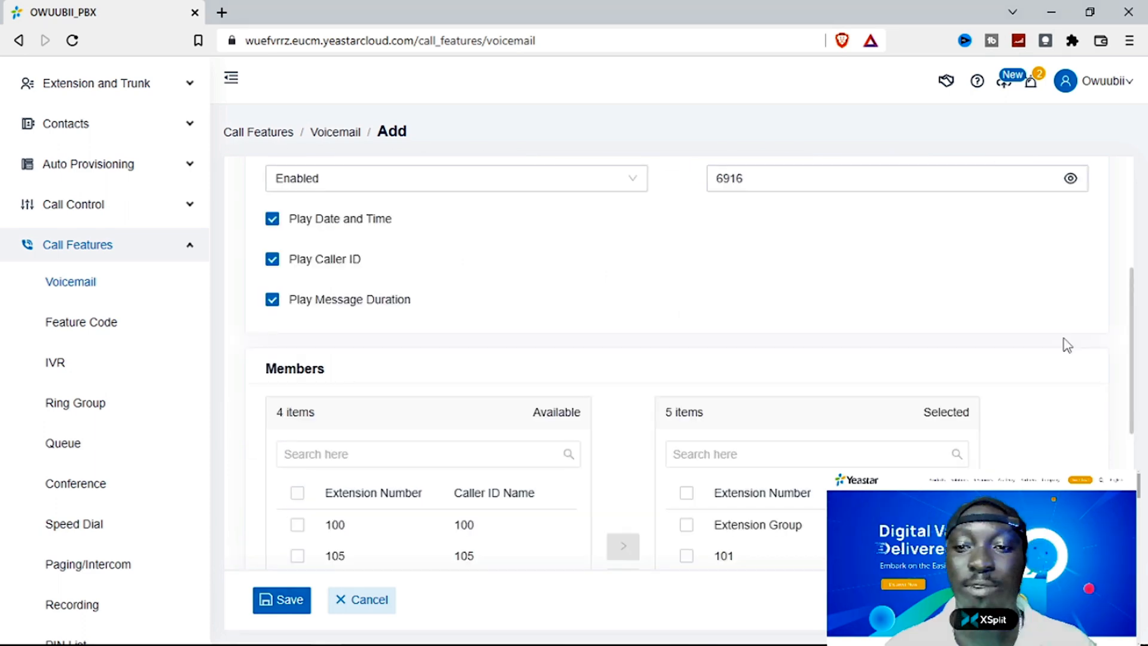
pyautogui.scroll(4, 1067, 345)
pyautogui.scroll(-10, 1070, 363)
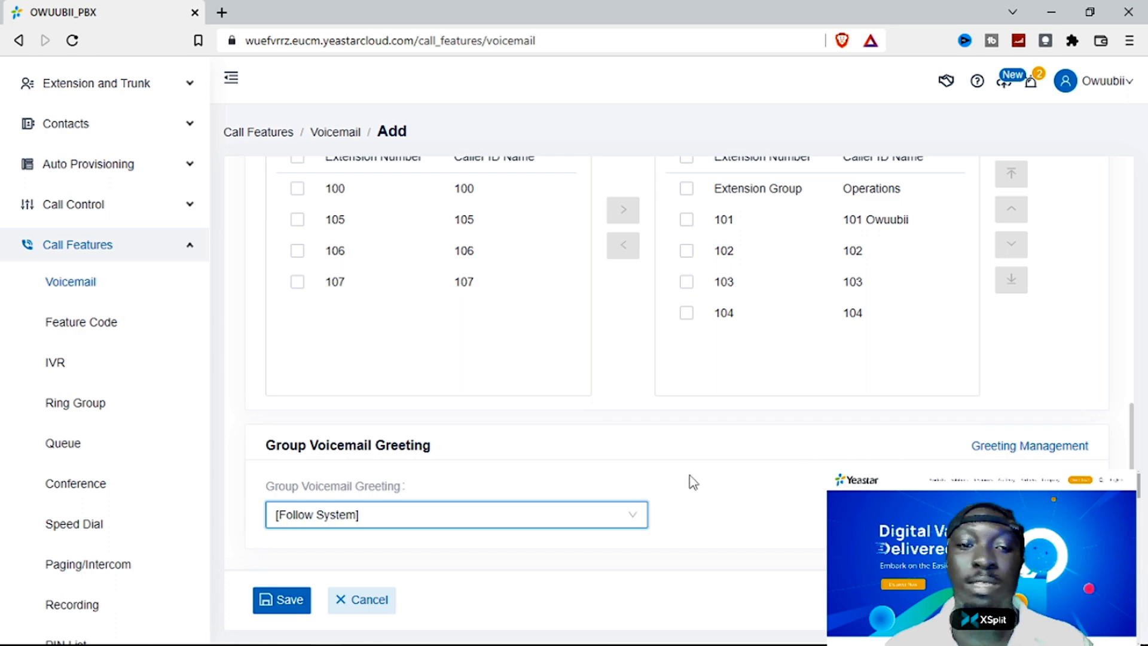
# - Save group voicemail 300 OPERATIONS, declining the browser's password prompt, then view Voicemail Settings
pyautogui.click(277, 615)
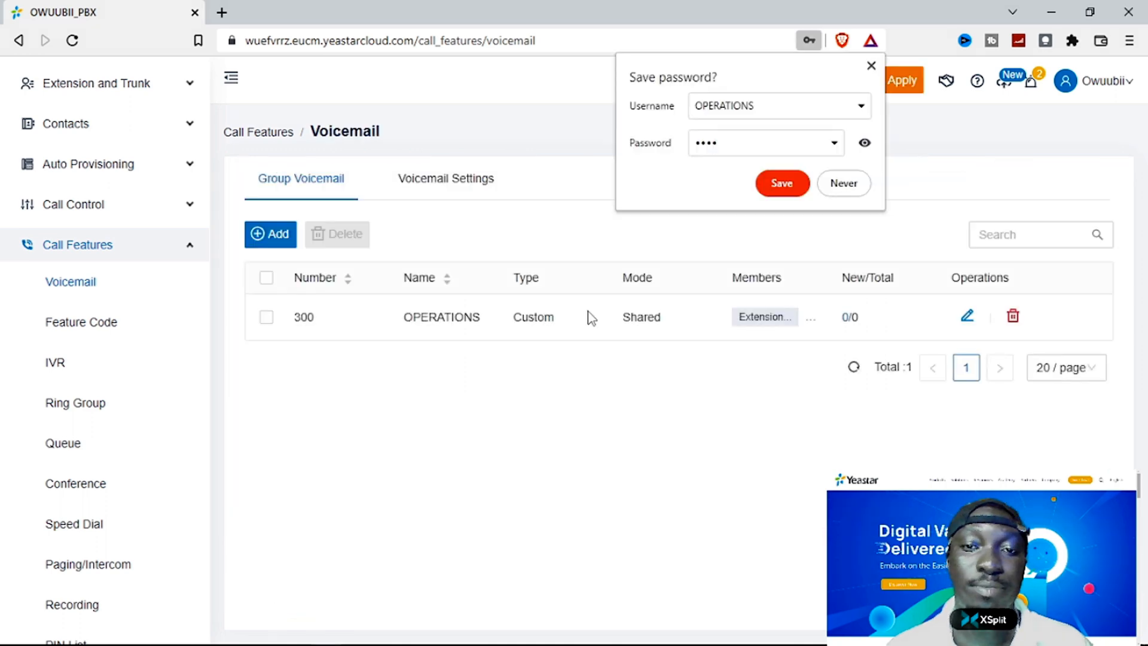
pyautogui.click(844, 185)
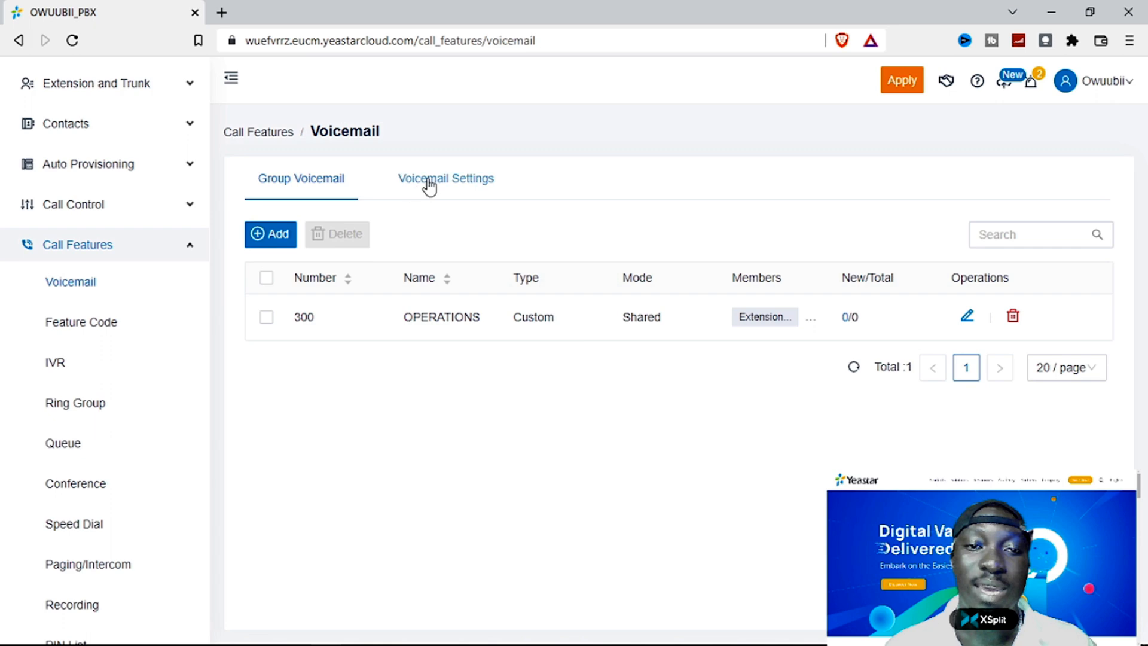
pyautogui.click(459, 185)
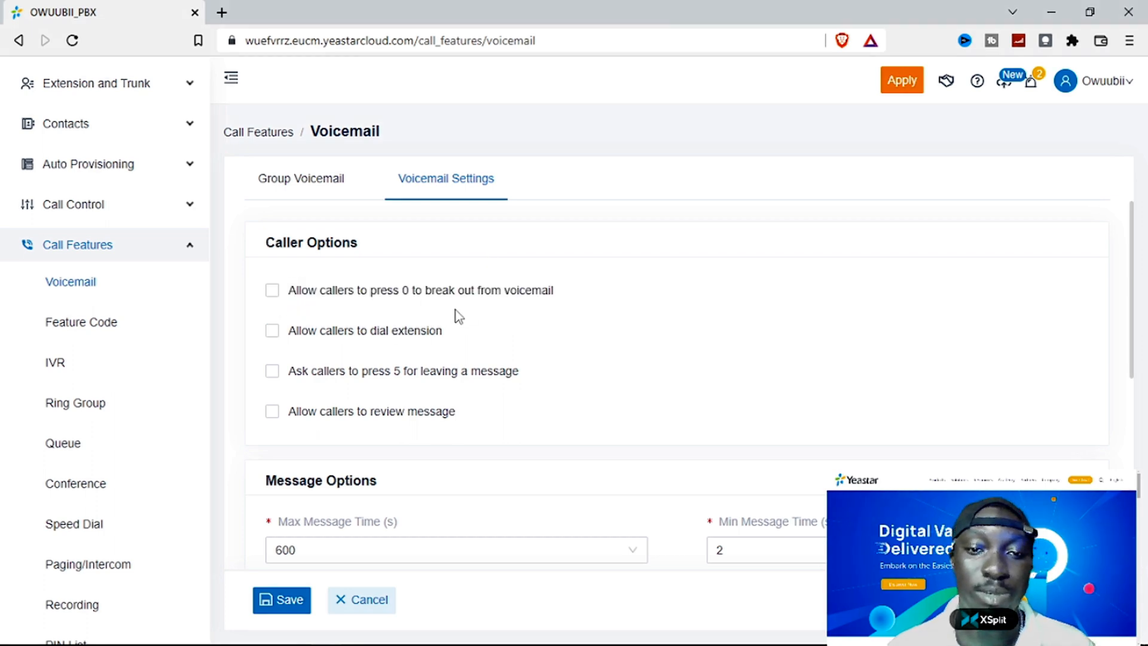
pyautogui.moveTo(489, 295)
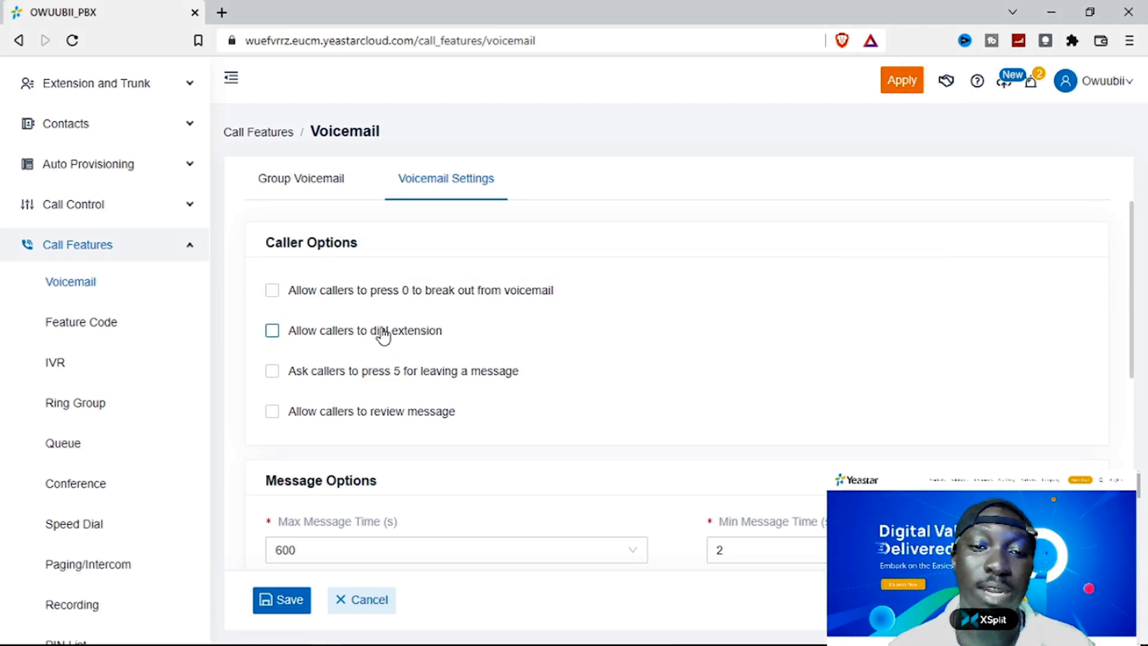
pyautogui.moveTo(380, 329)
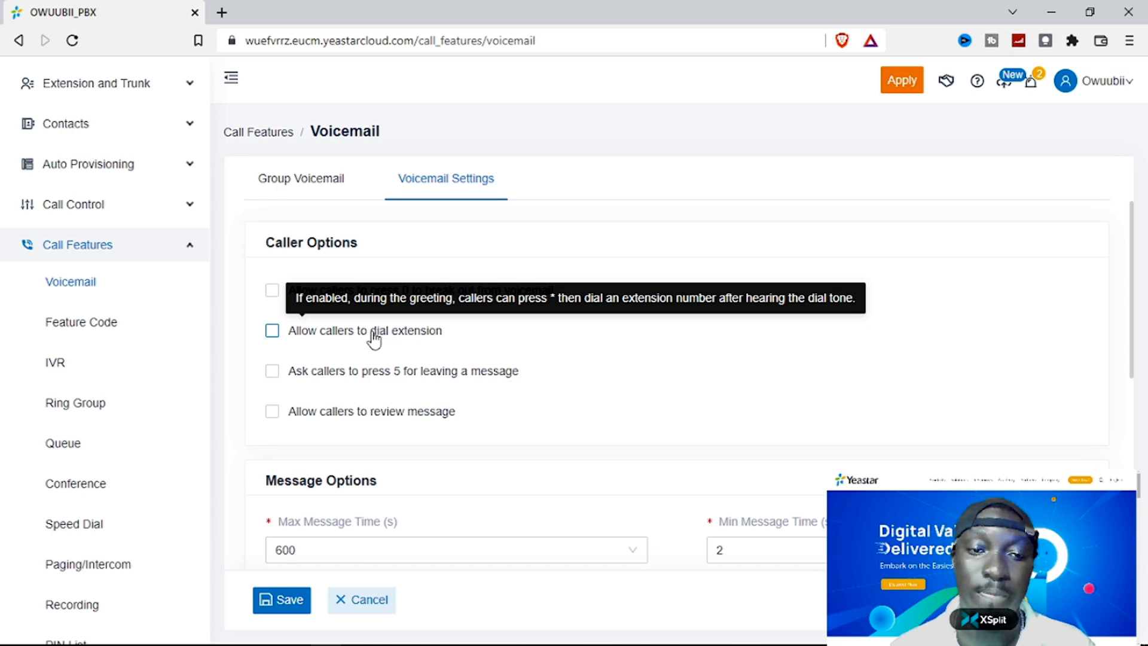
pyautogui.moveTo(343, 378)
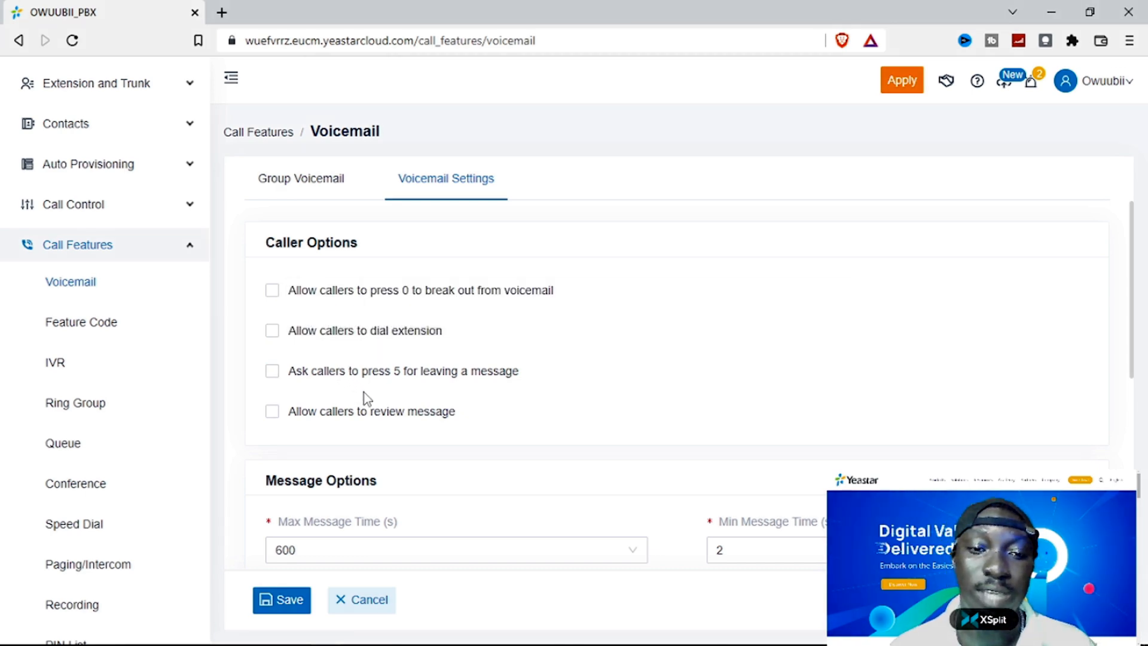
pyautogui.moveTo(383, 379)
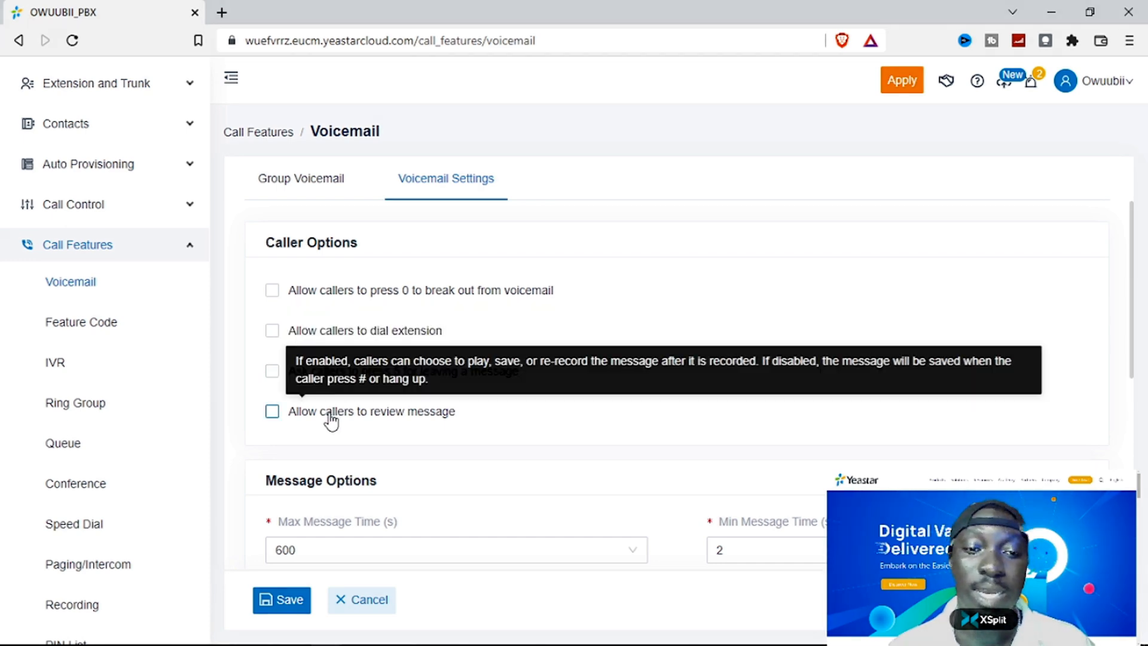
pyautogui.moveTo(364, 418)
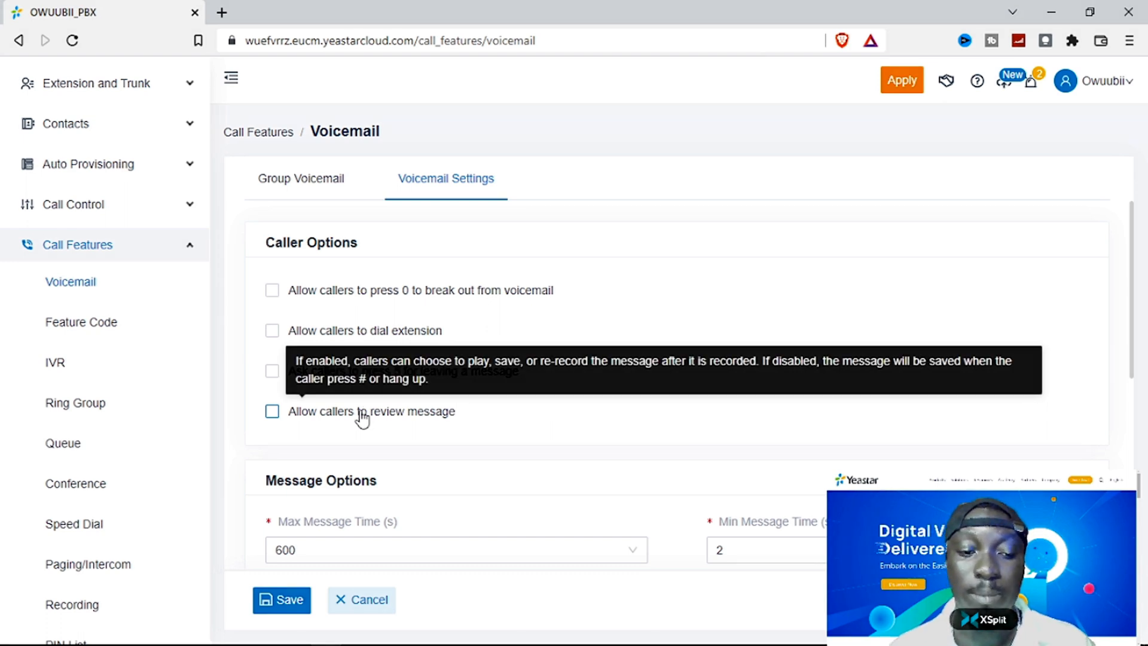
pyautogui.scroll(-3, 419, 413)
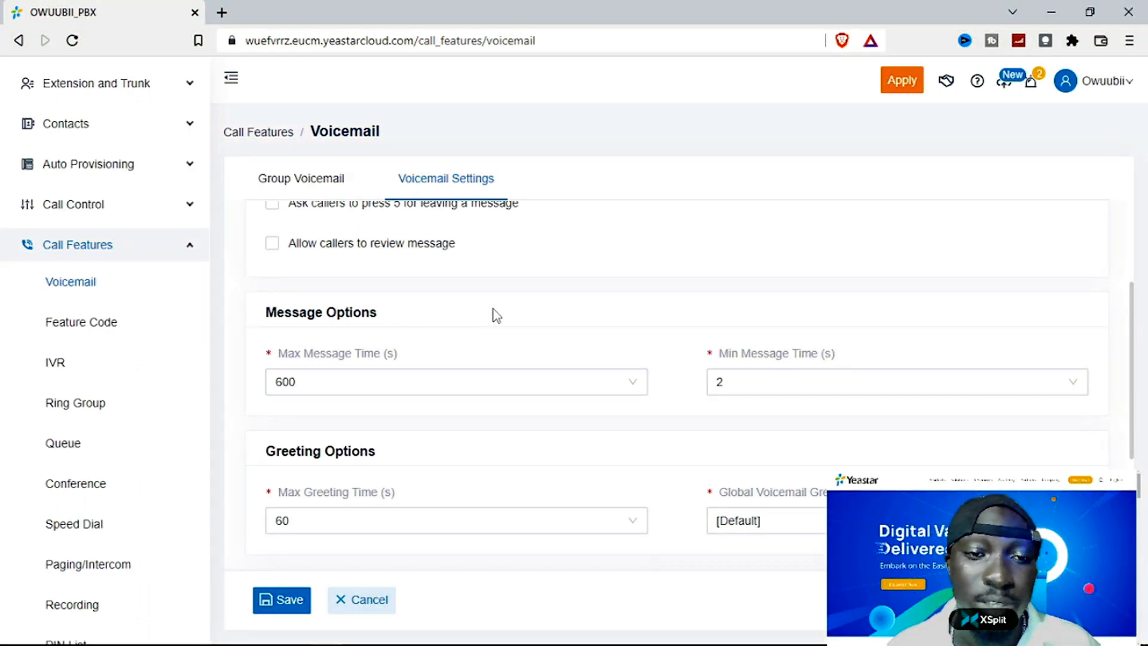
pyautogui.scroll(-2, 495, 315)
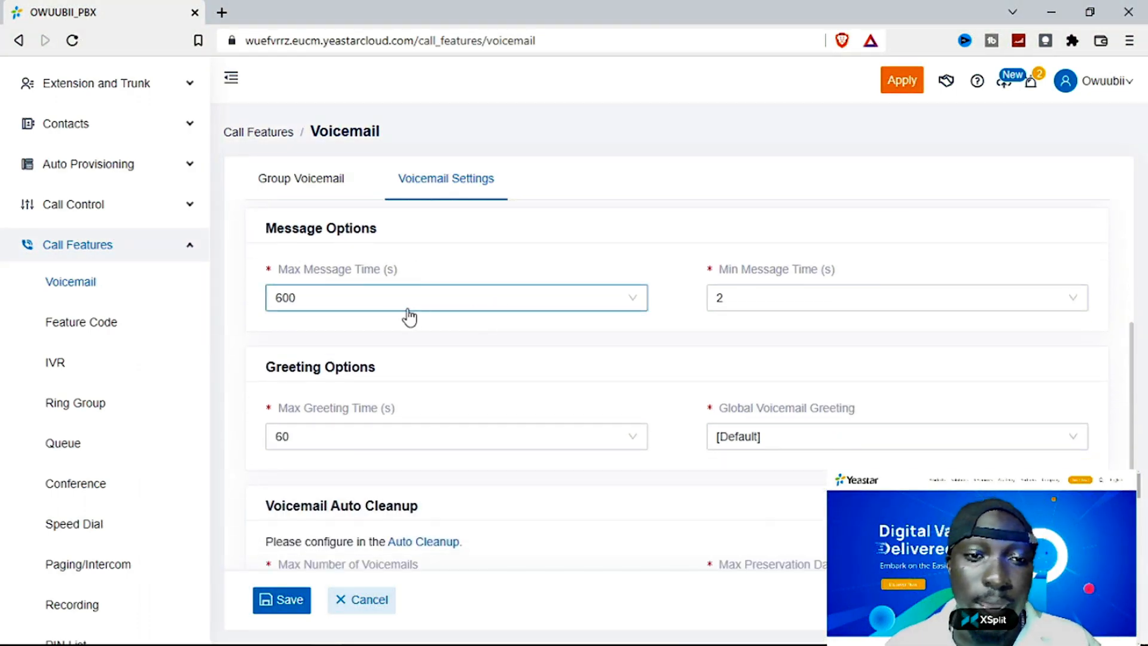
pyautogui.moveTo(364, 282)
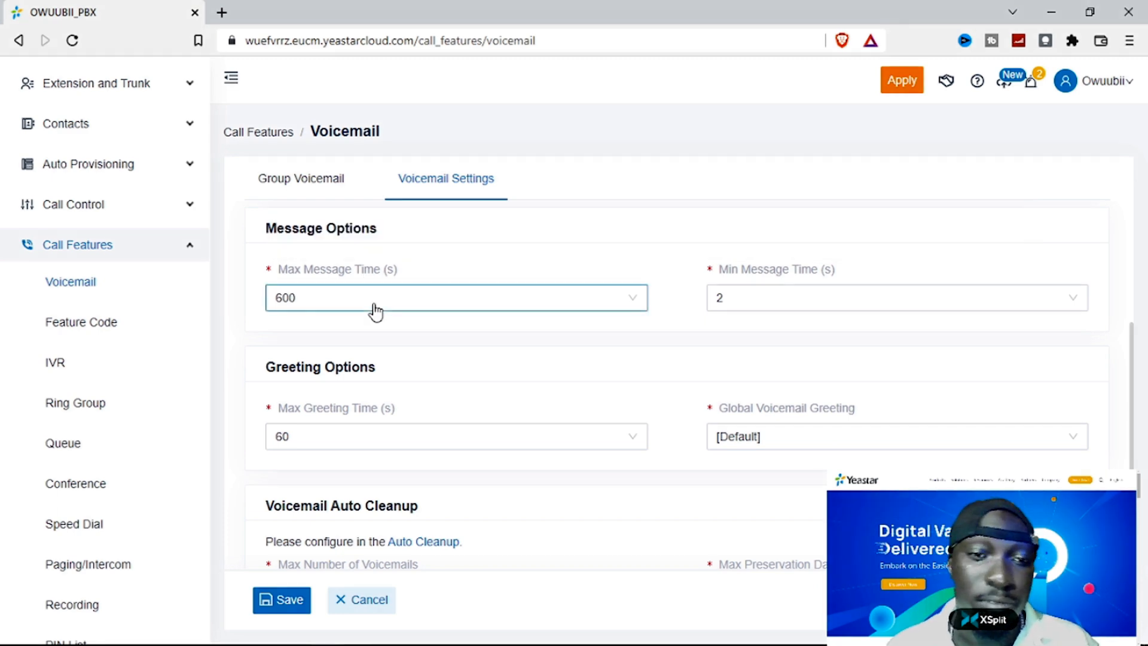
pyautogui.click(374, 303)
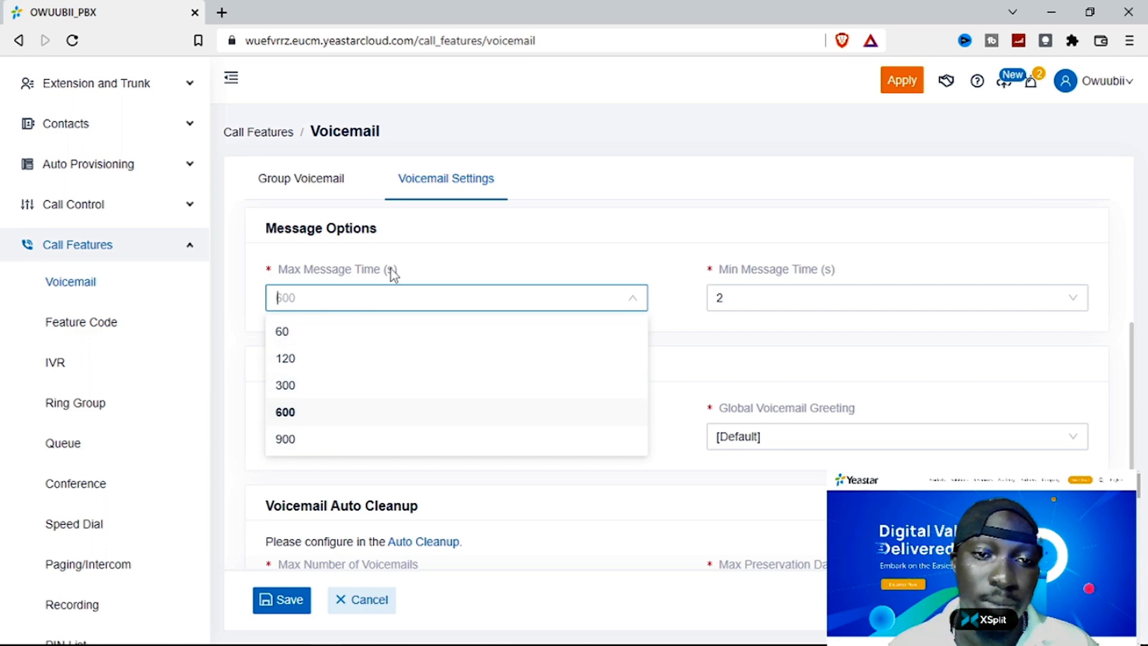
pyautogui.moveTo(377, 274)
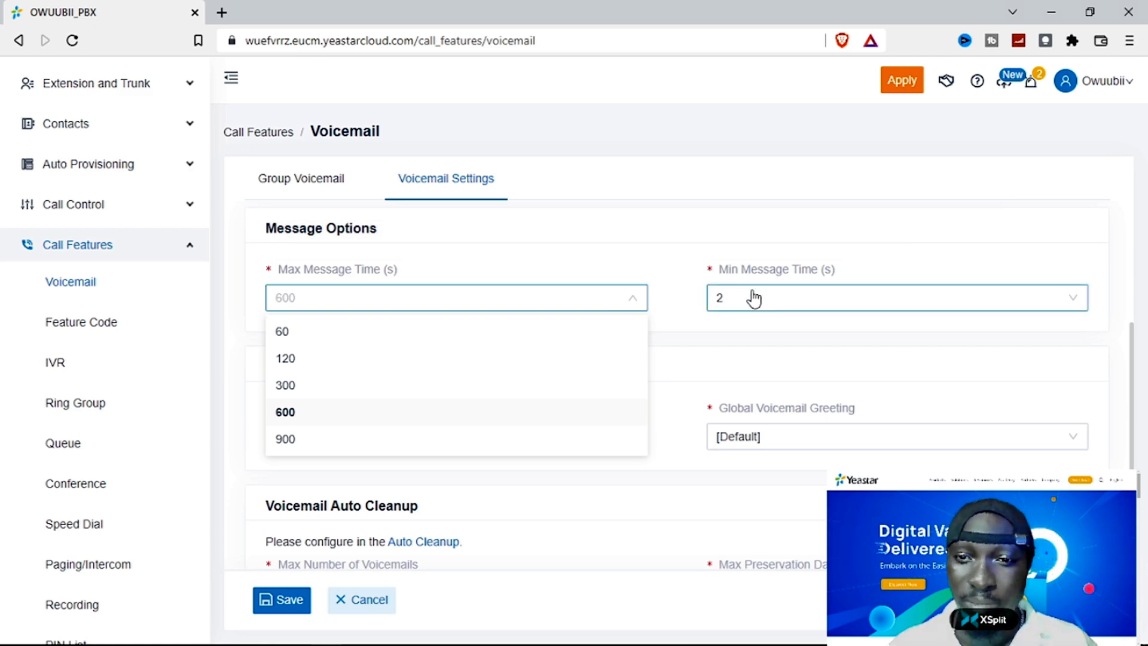
pyautogui.moveTo(758, 274)
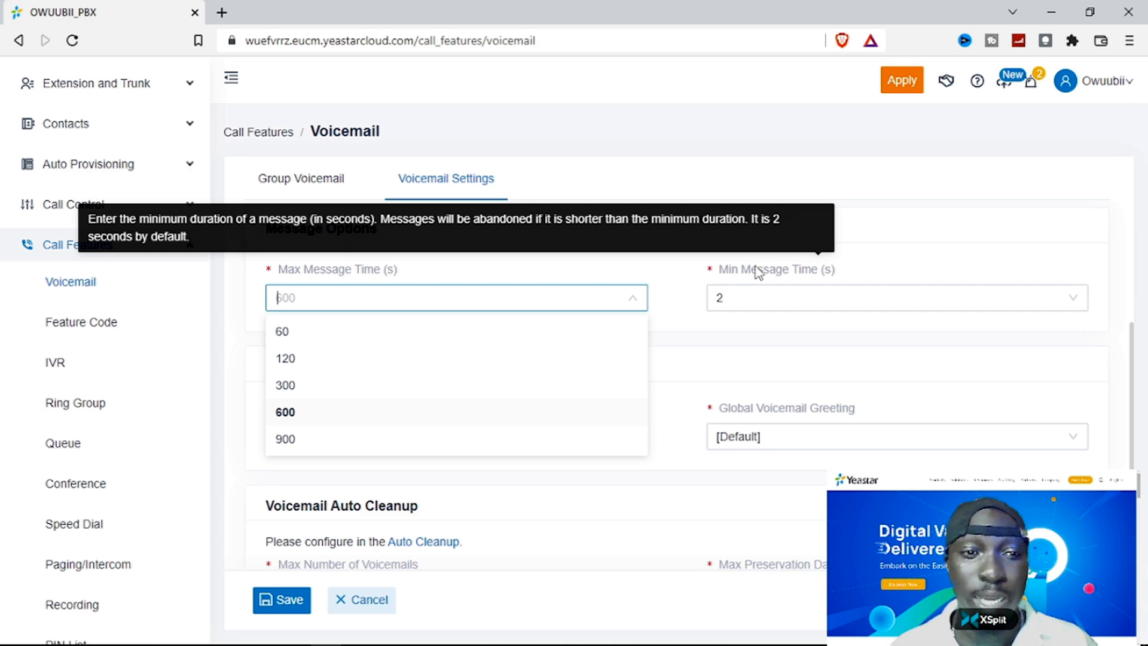
pyautogui.click(752, 336)
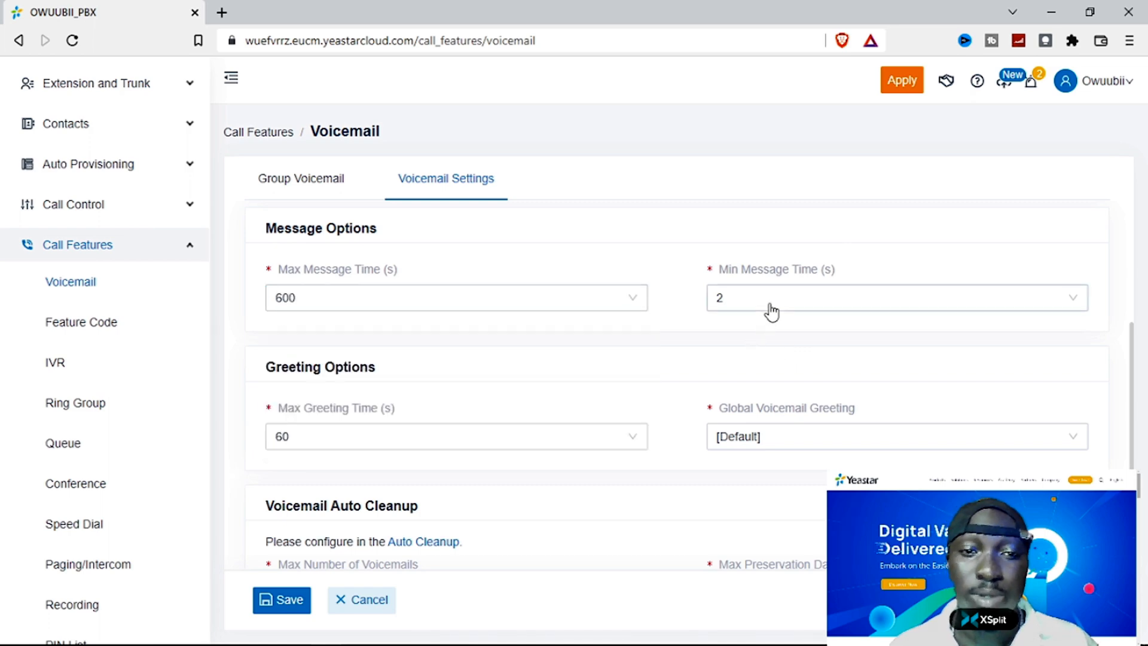
pyautogui.scroll(-1, 786, 343)
pyautogui.scroll(-2, 789, 349)
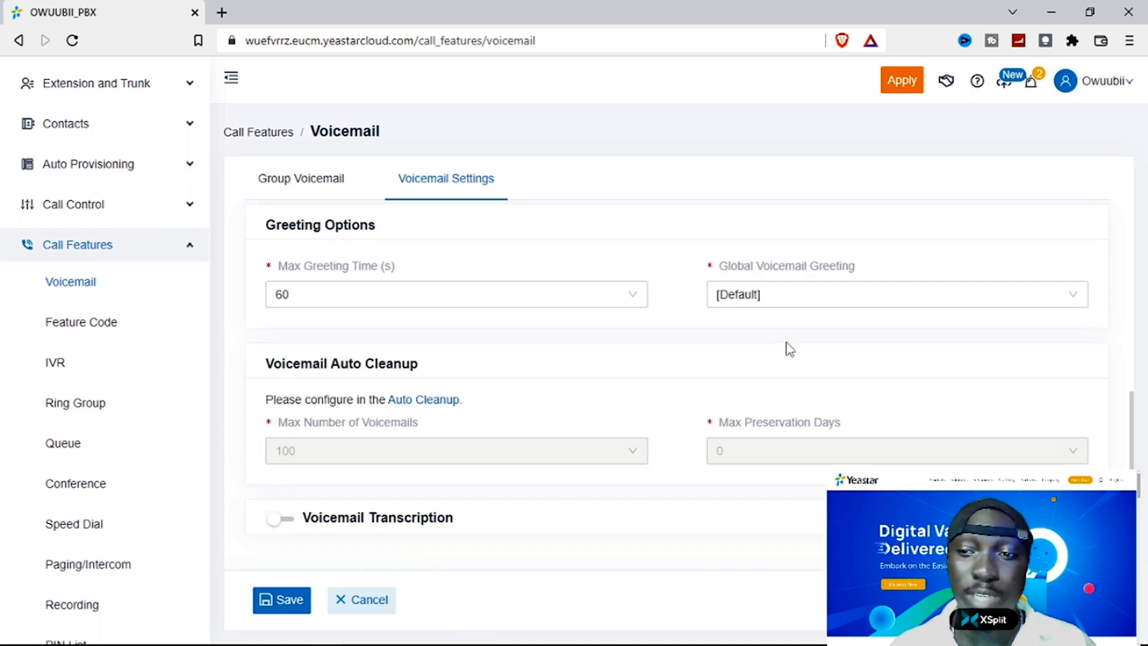
pyautogui.scroll(1, 789, 349)
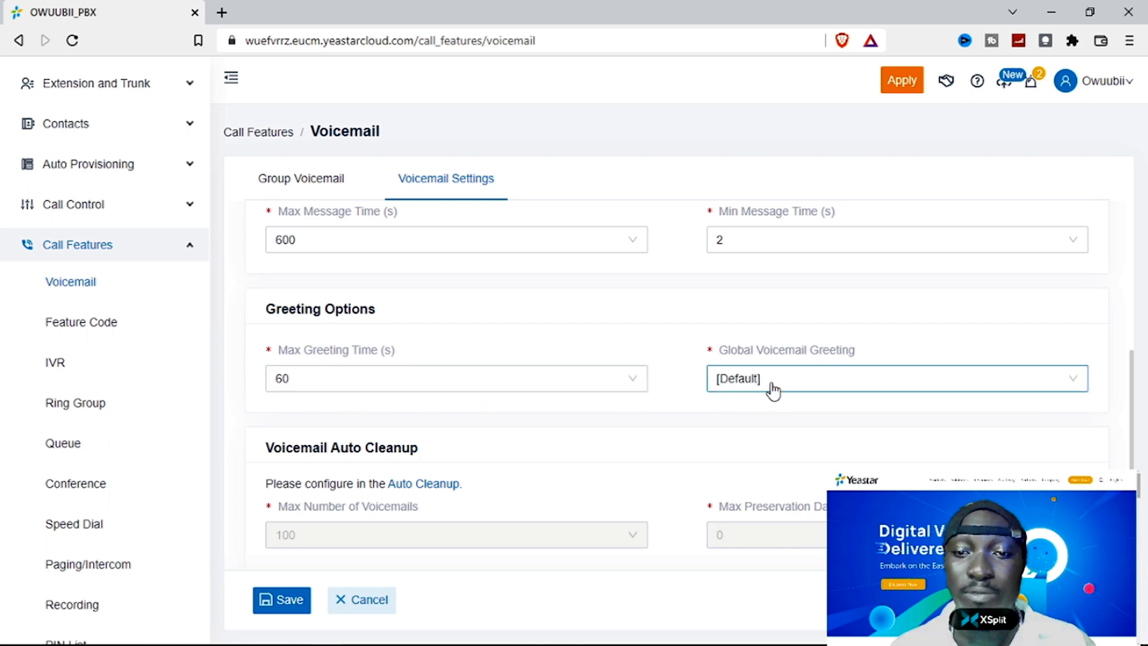
pyautogui.click(814, 383)
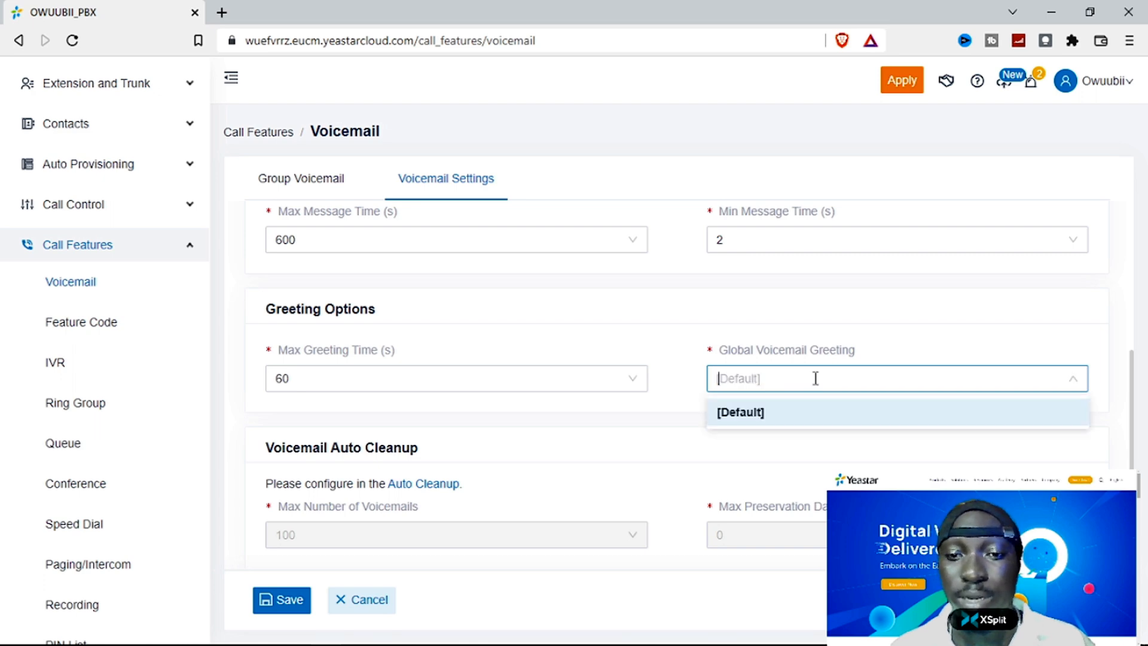
pyautogui.moveTo(810, 358)
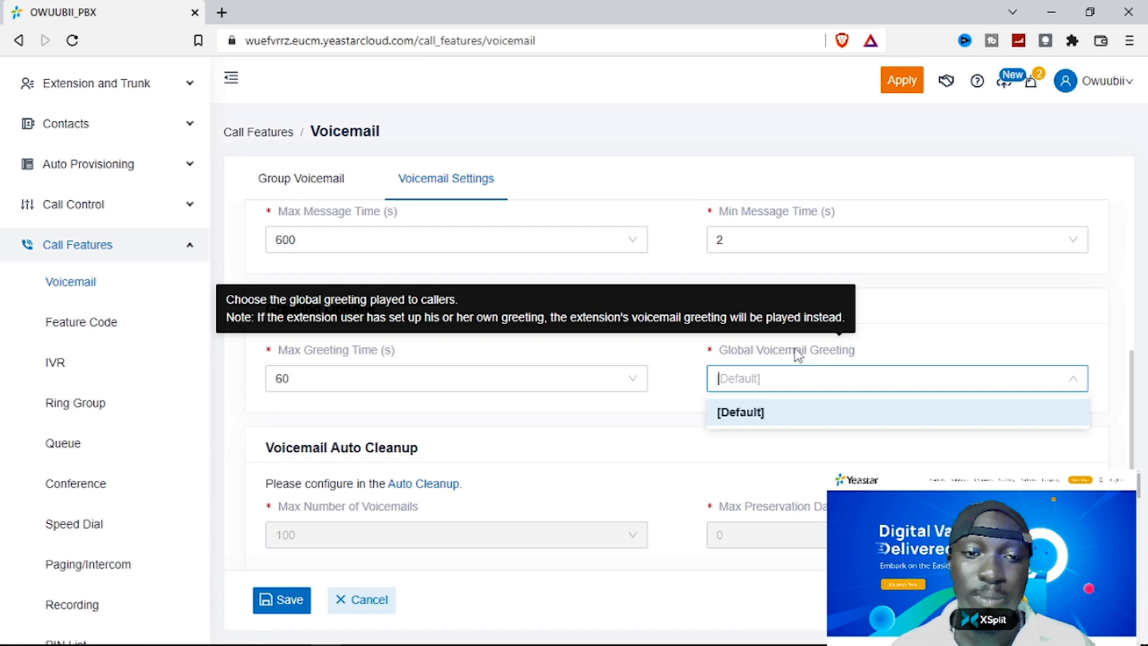
pyautogui.scroll(-2, 624, 418)
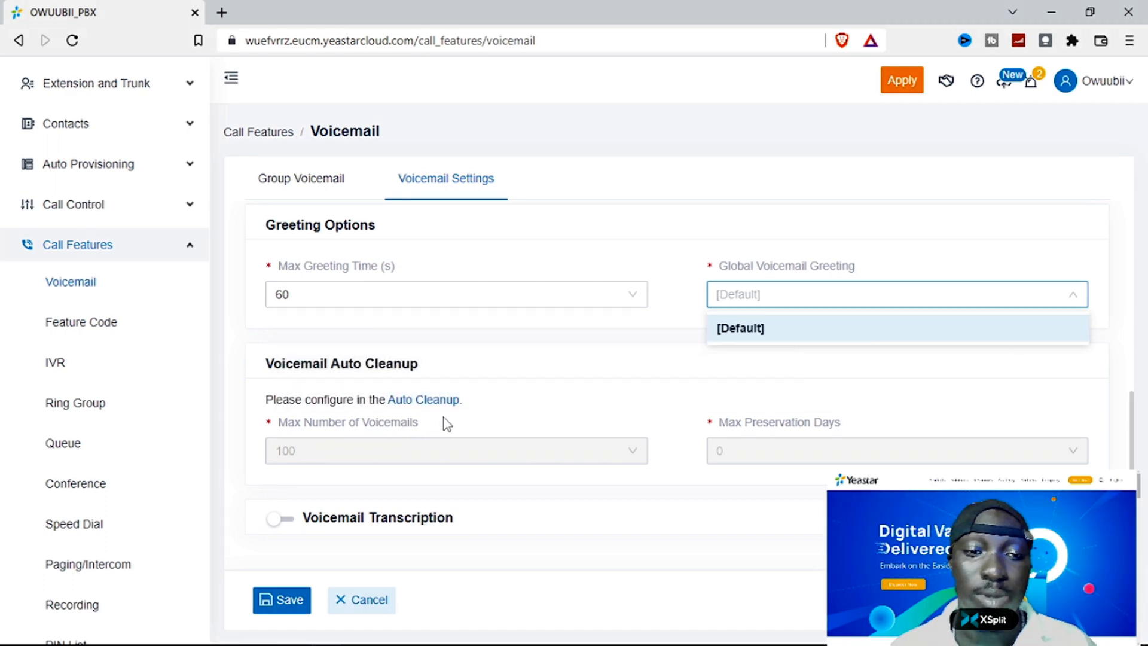
pyautogui.moveTo(331, 427)
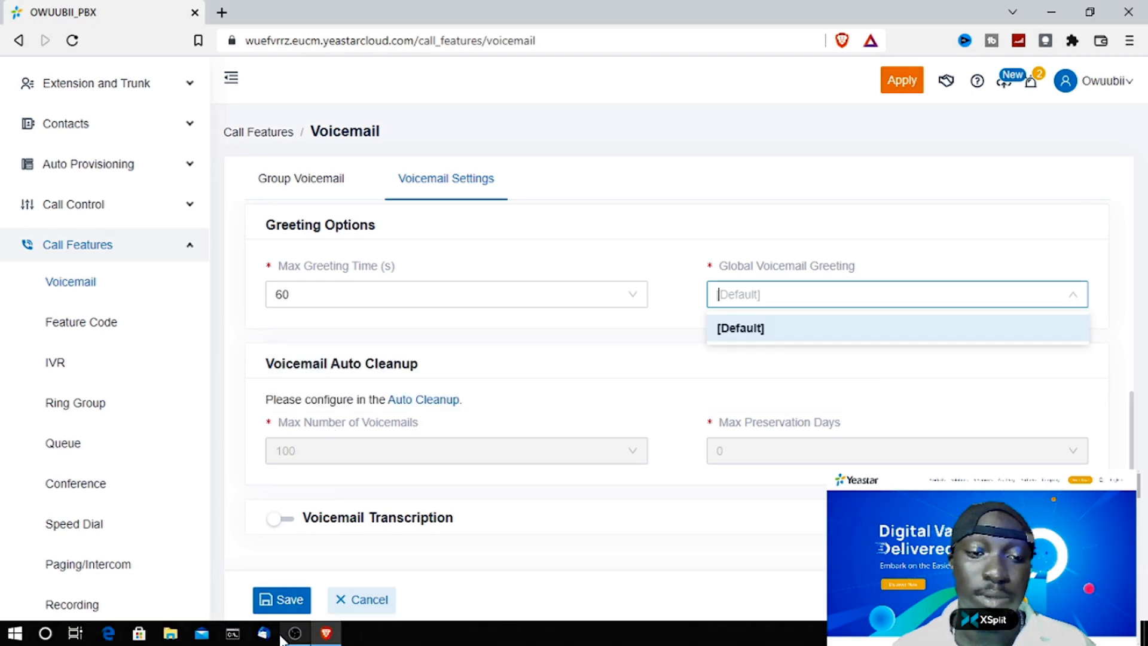
pyautogui.click(290, 638)
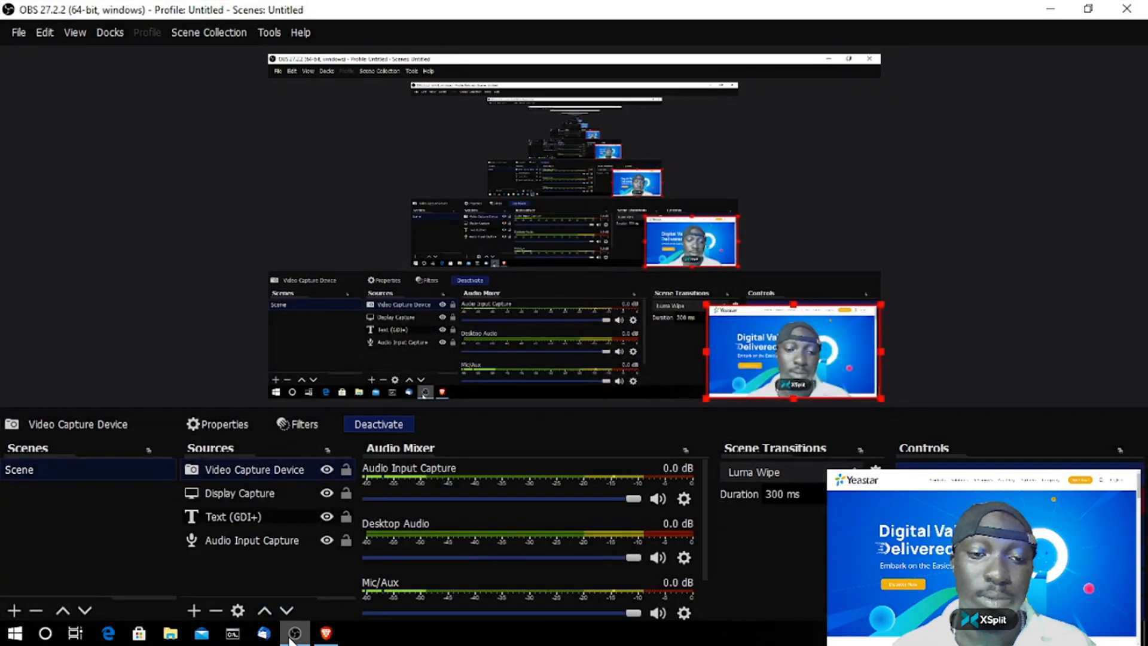
pyautogui.click(290, 638)
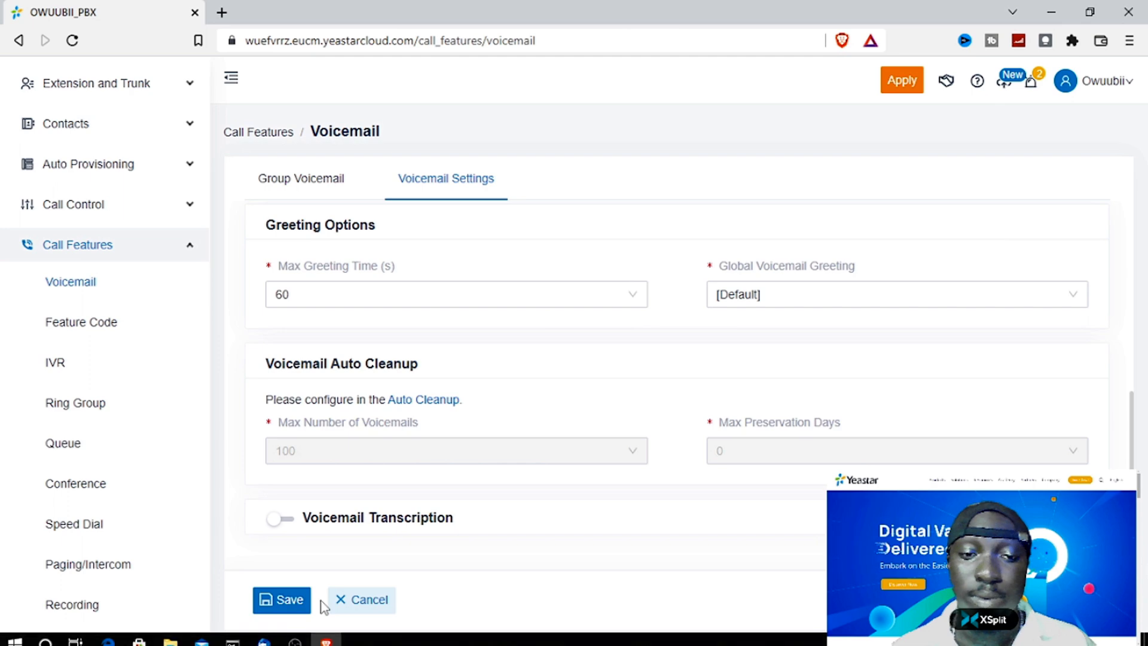
pyautogui.click(294, 637)
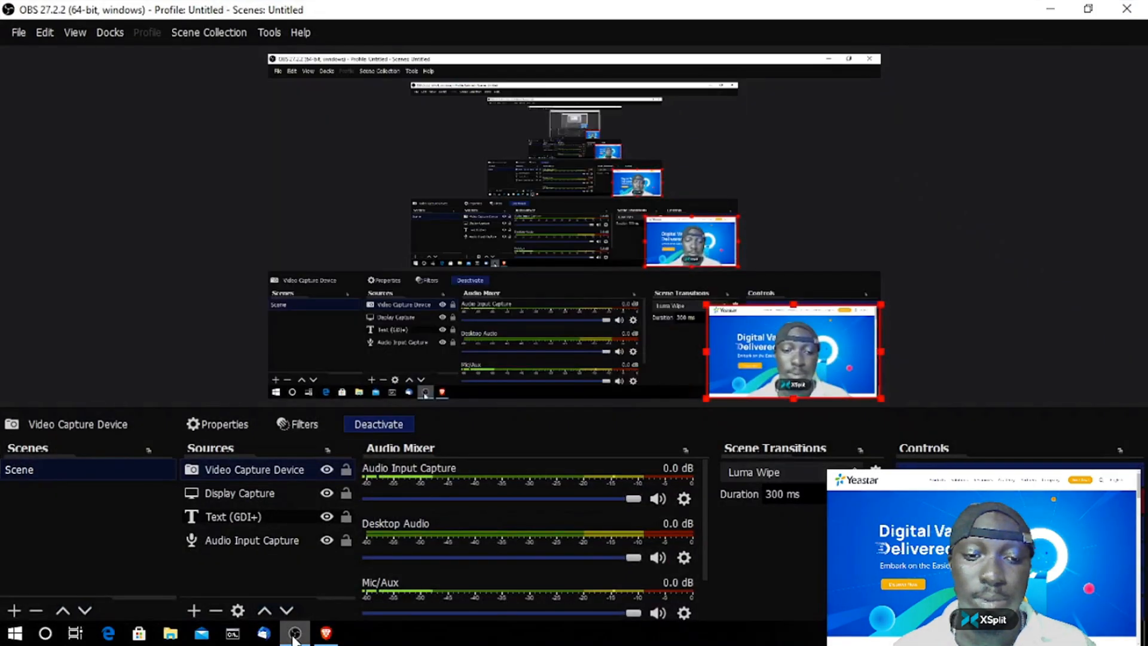
pyautogui.click(294, 637)
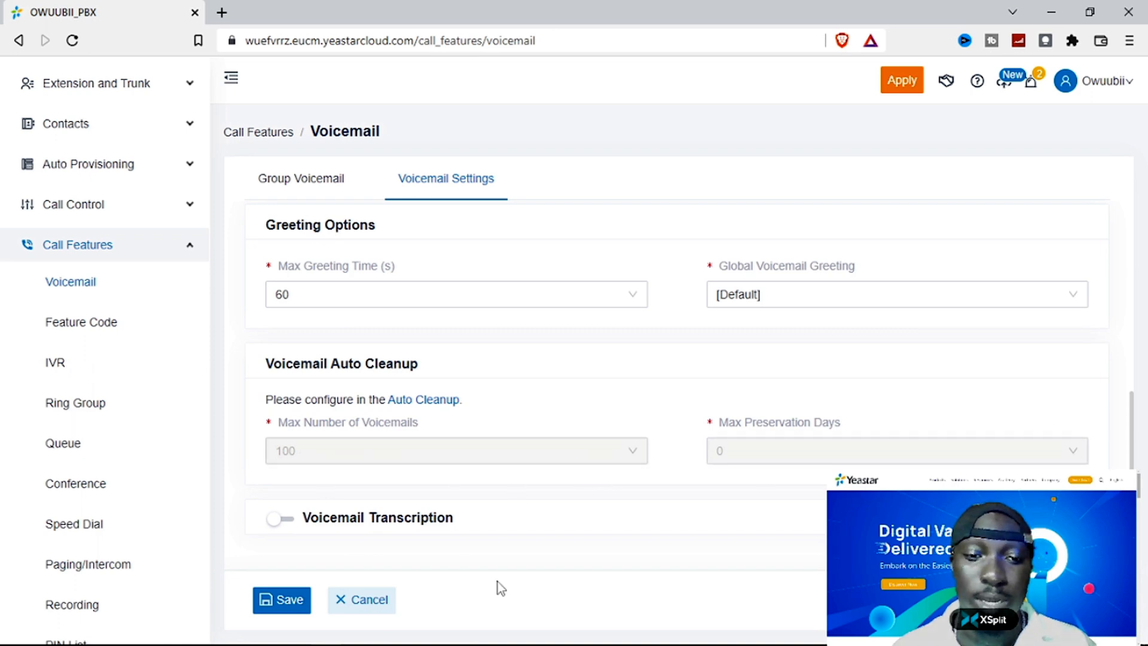
# - Try enabling Voicemail Transcription, dismiss the API warning, switch it back off, and save the settings
pyautogui.moveTo(347, 524)
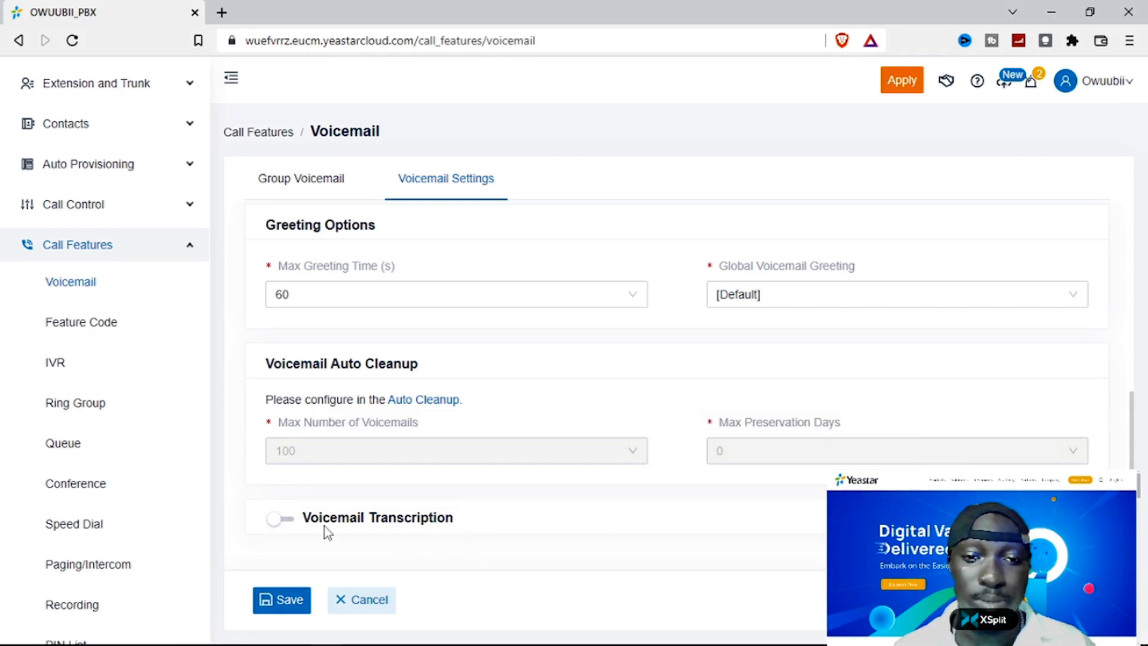
pyautogui.click(284, 520)
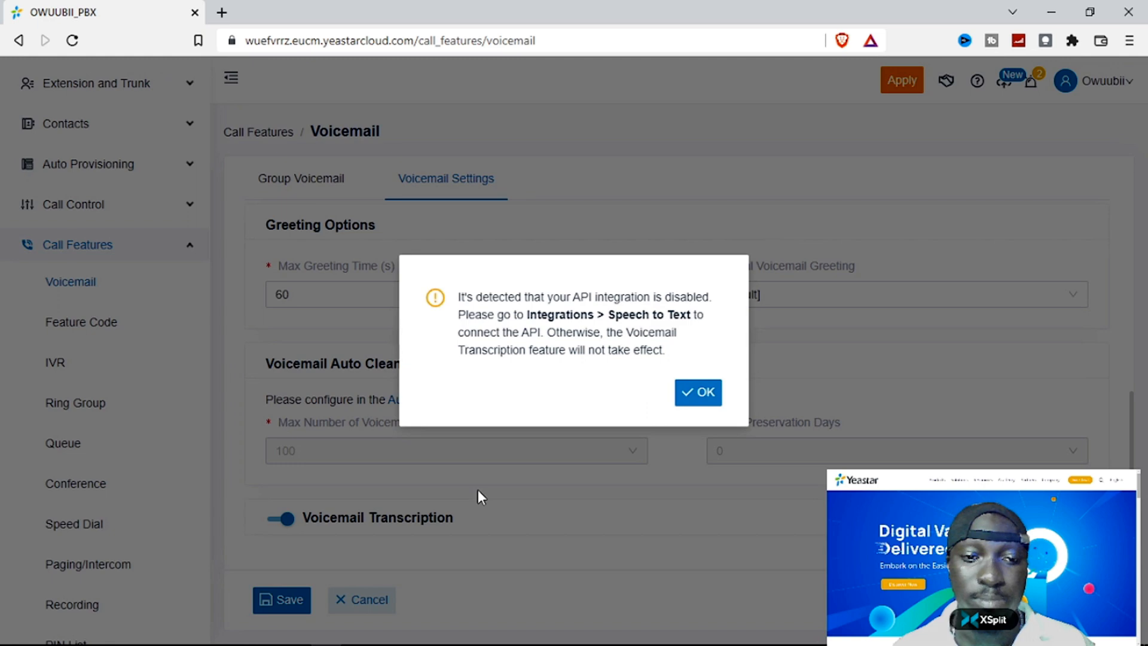
pyautogui.click(681, 403)
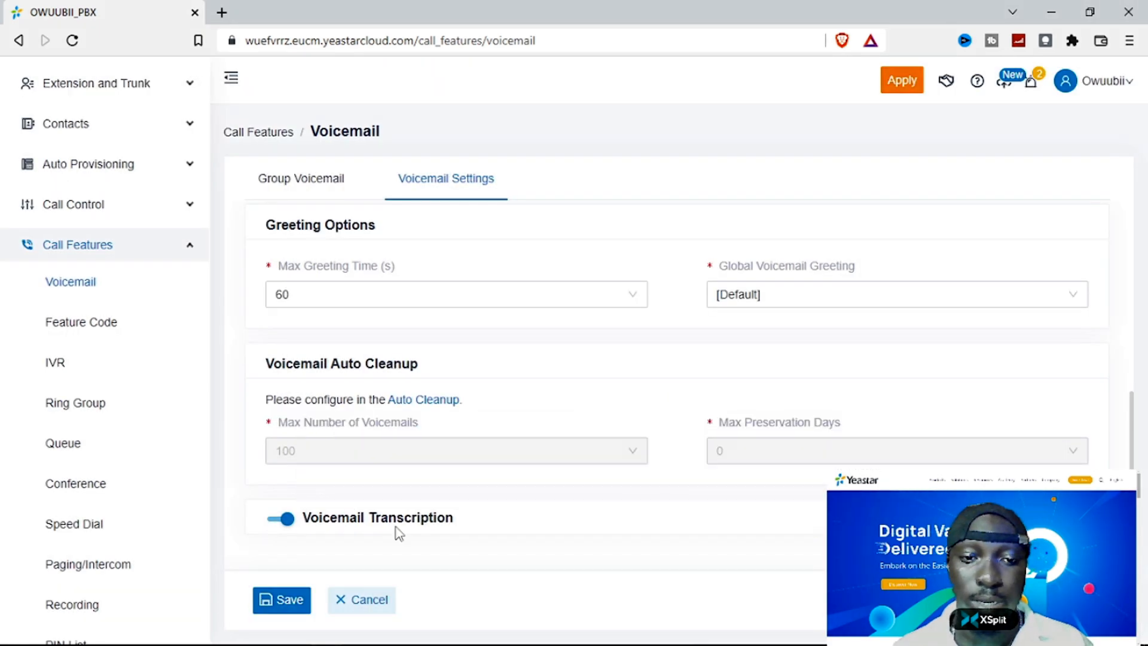
pyautogui.scroll(2, 397, 532)
pyautogui.scroll(-2, 388, 523)
pyautogui.click(279, 518)
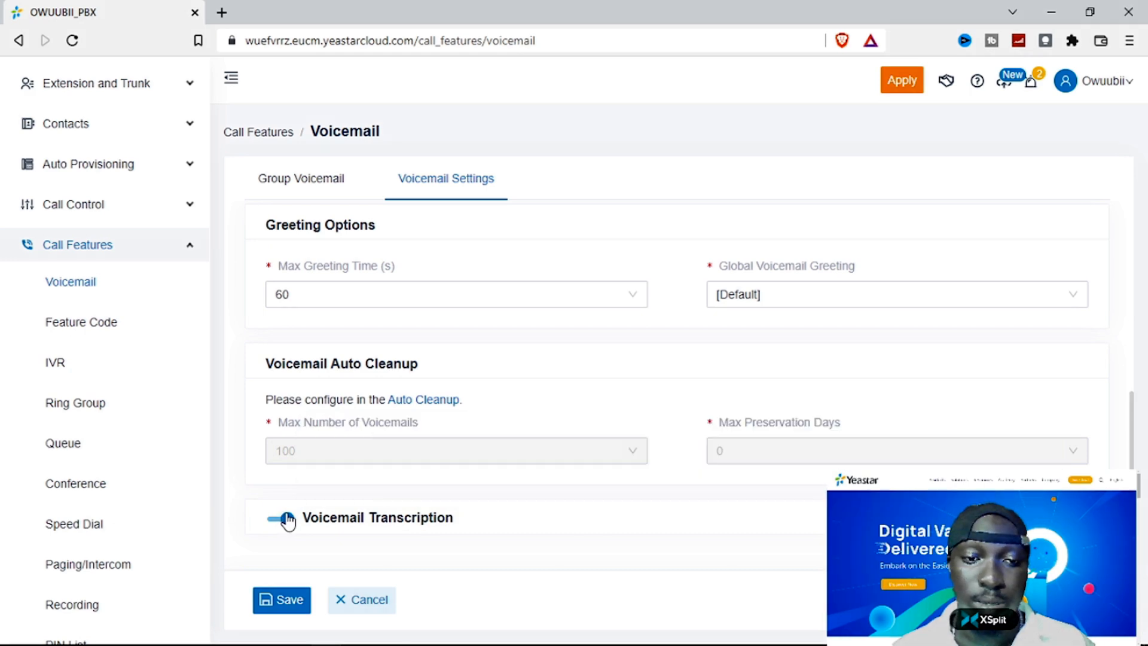
pyautogui.scroll(6, 395, 454)
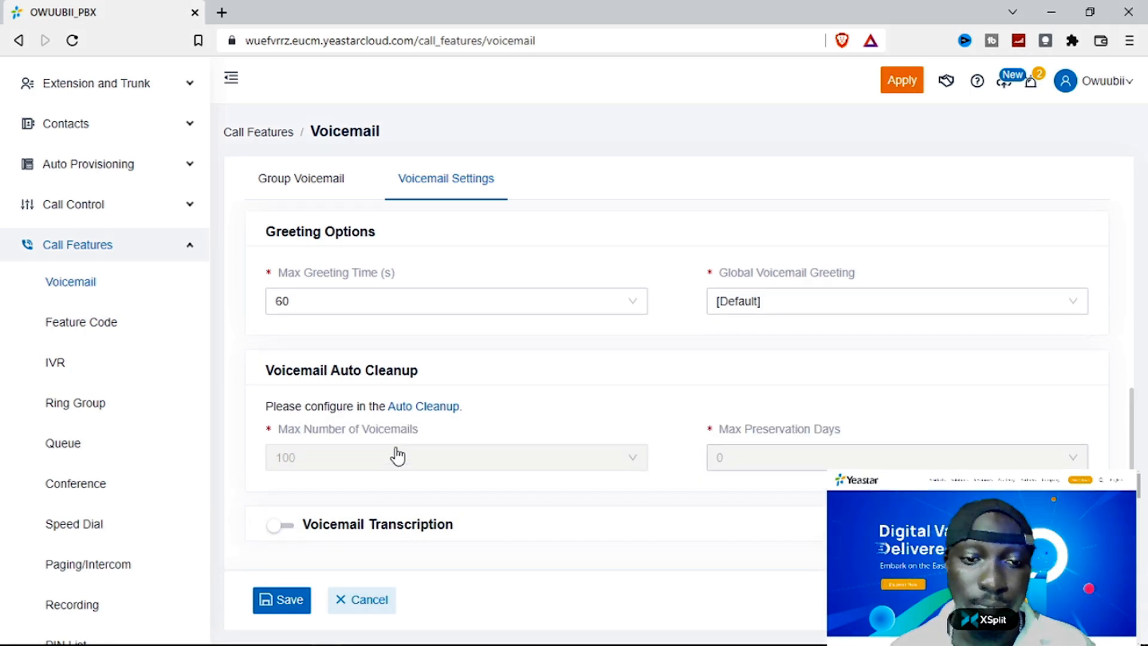
pyautogui.click(292, 601)
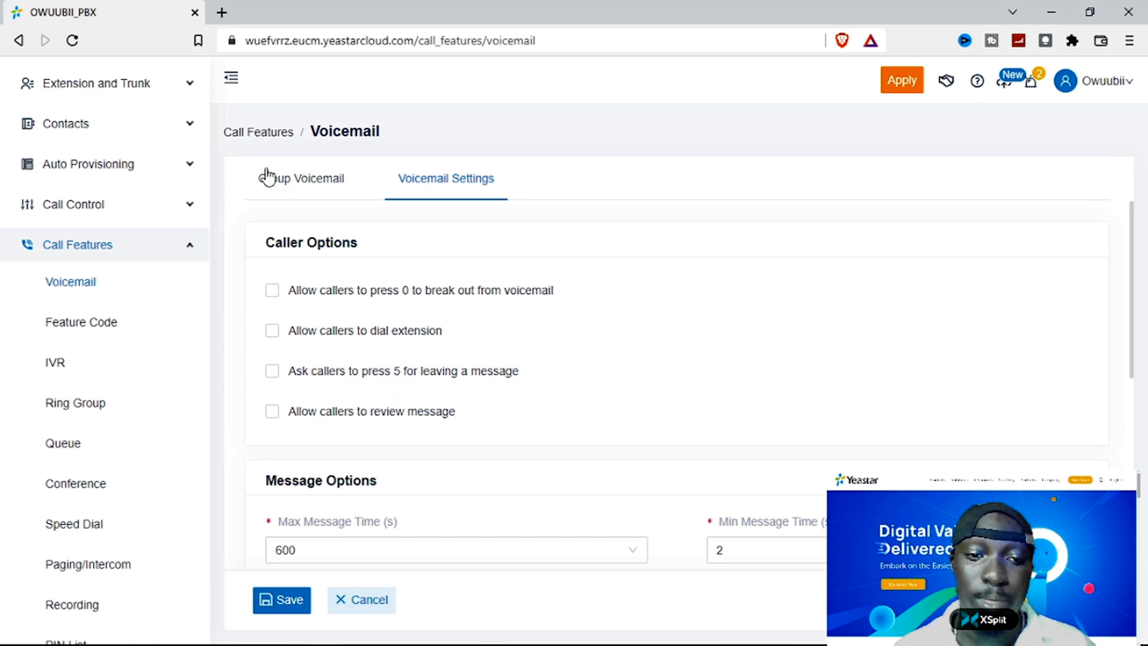
# - Return to the Group Voicemail tab to see OPERATIONS, number 300, listed
pyautogui.click(328, 187)
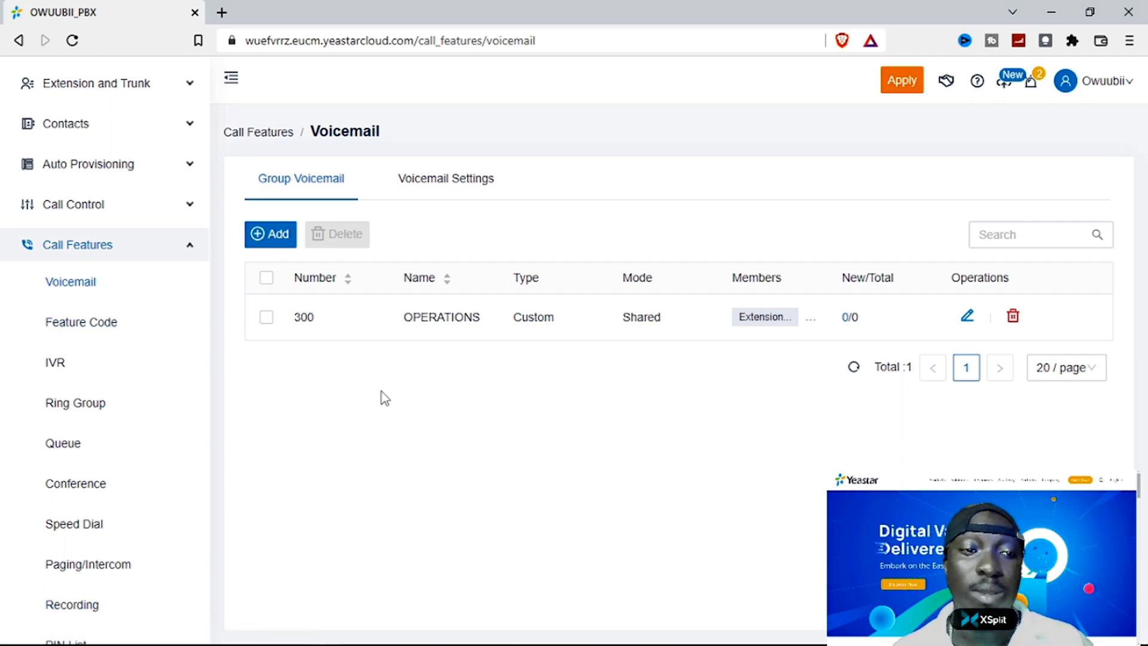
# - Open the Feature Code settings and scroll through the code sections
pyautogui.click(91, 326)
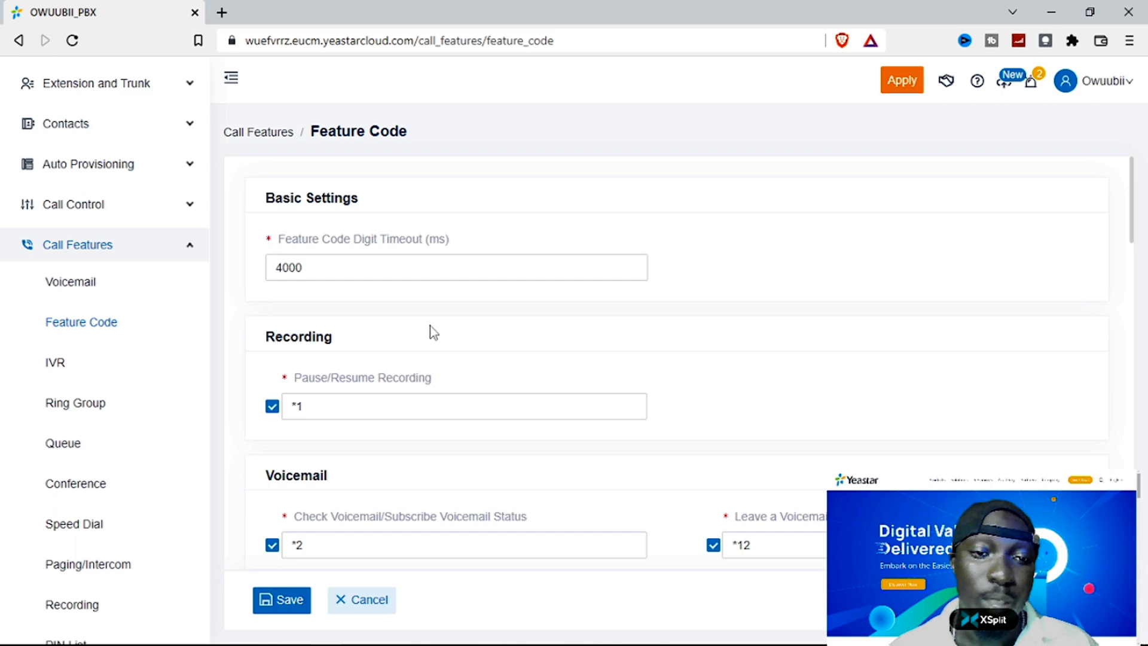
pyautogui.scroll(-4, 671, 307)
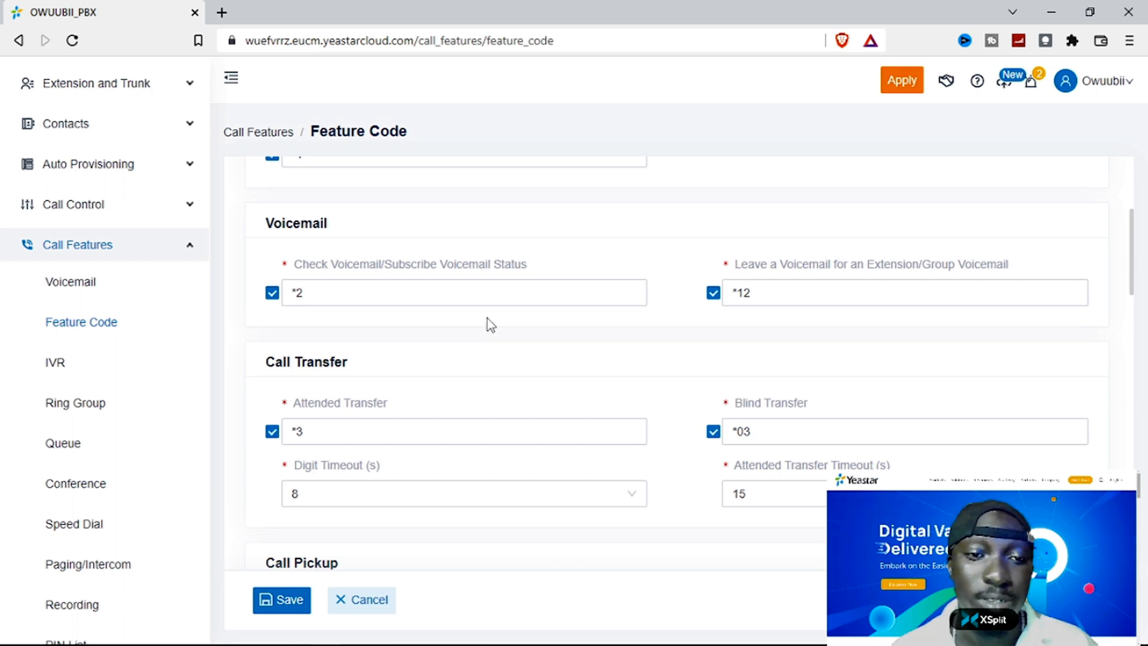
pyautogui.scroll(1, 538, 345)
pyautogui.scroll(3, 539, 345)
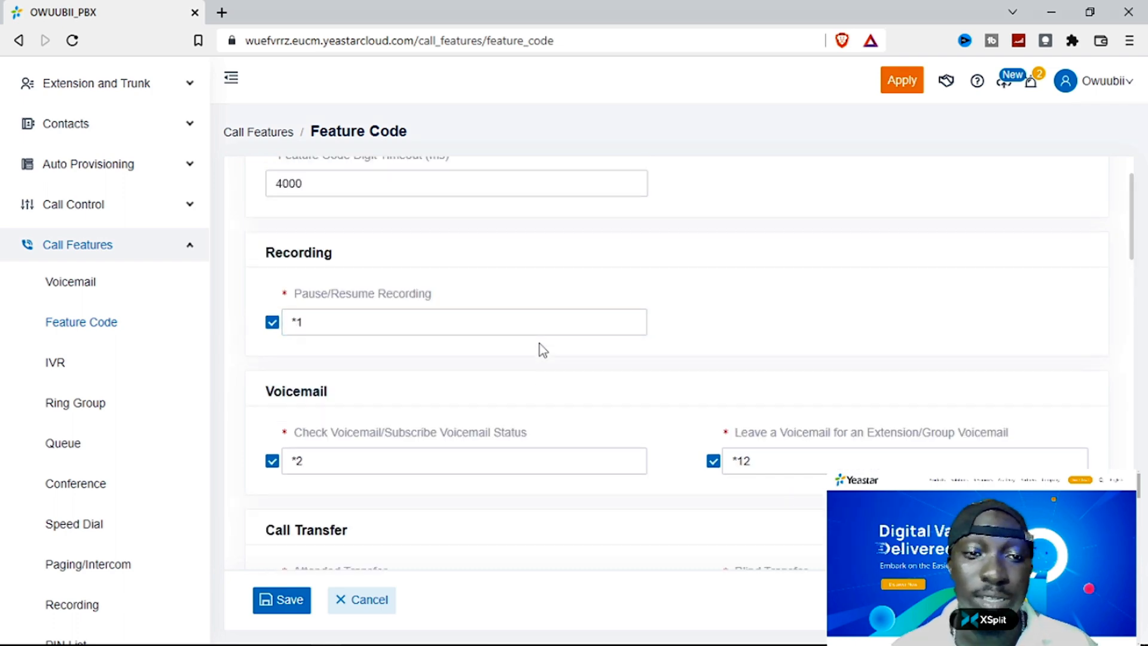
pyautogui.scroll(2, 539, 340)
pyautogui.scroll(-4, 539, 338)
pyautogui.scroll(-3, 542, 345)
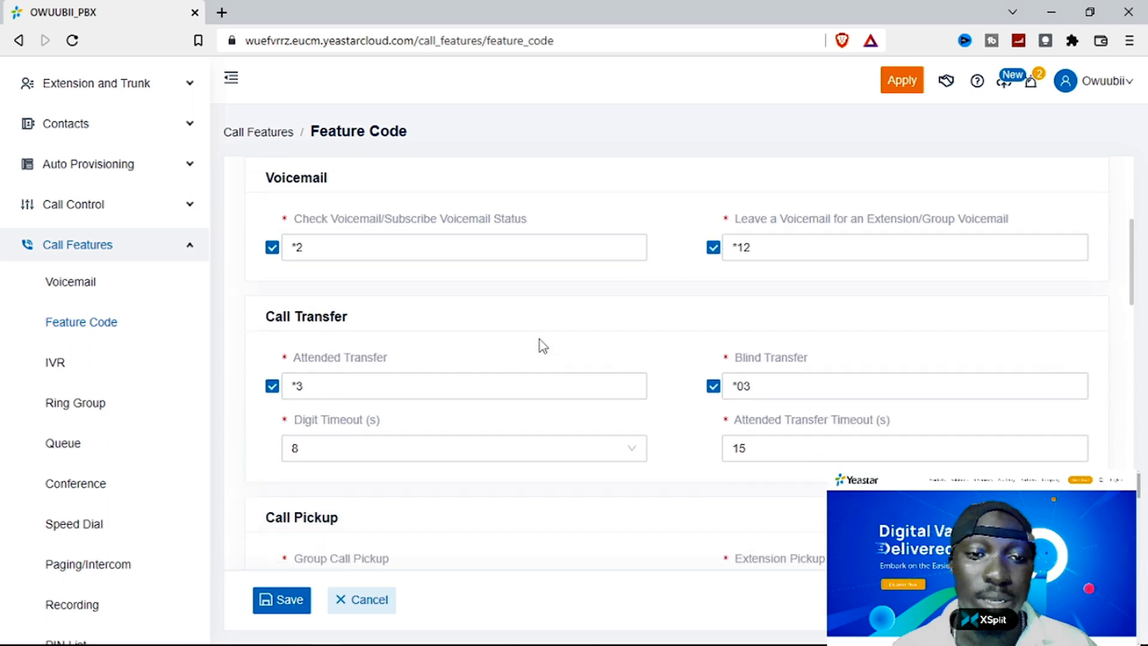
pyautogui.scroll(-3, 561, 374)
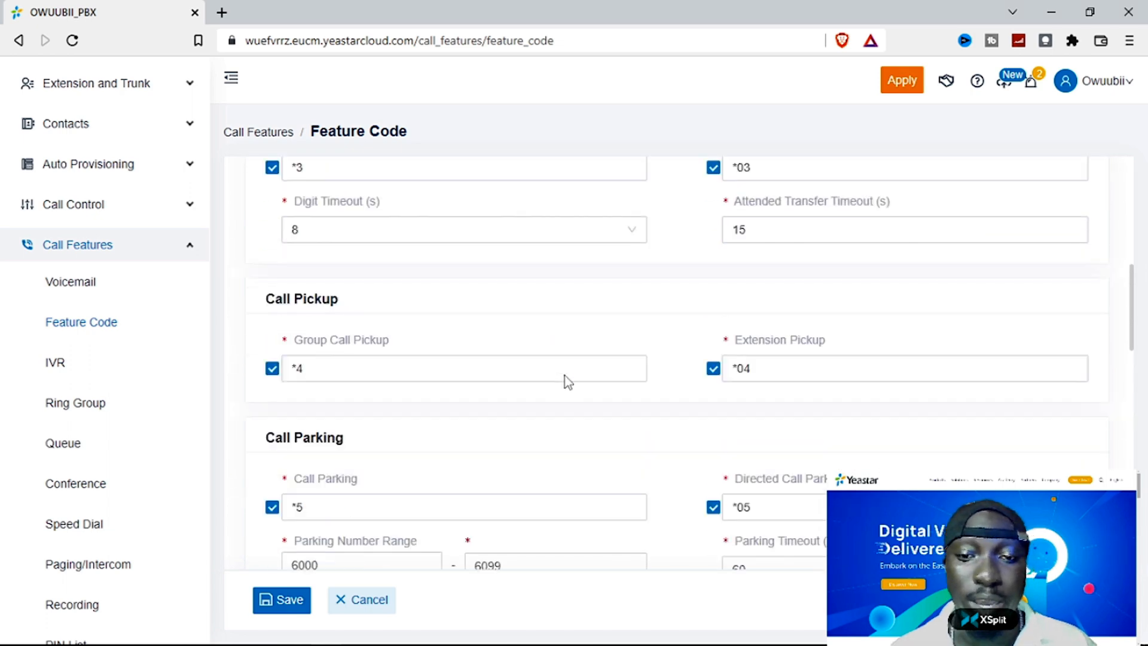
pyautogui.scroll(-7, 567, 376)
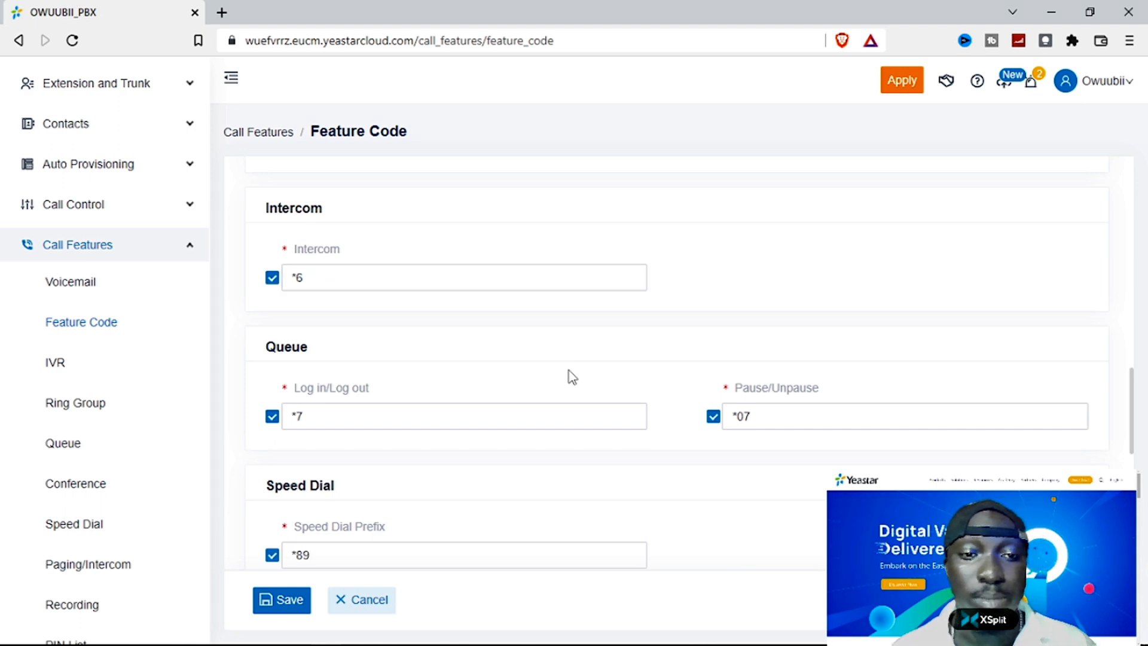
pyautogui.scroll(-4, 571, 375)
pyautogui.scroll(-3, 571, 376)
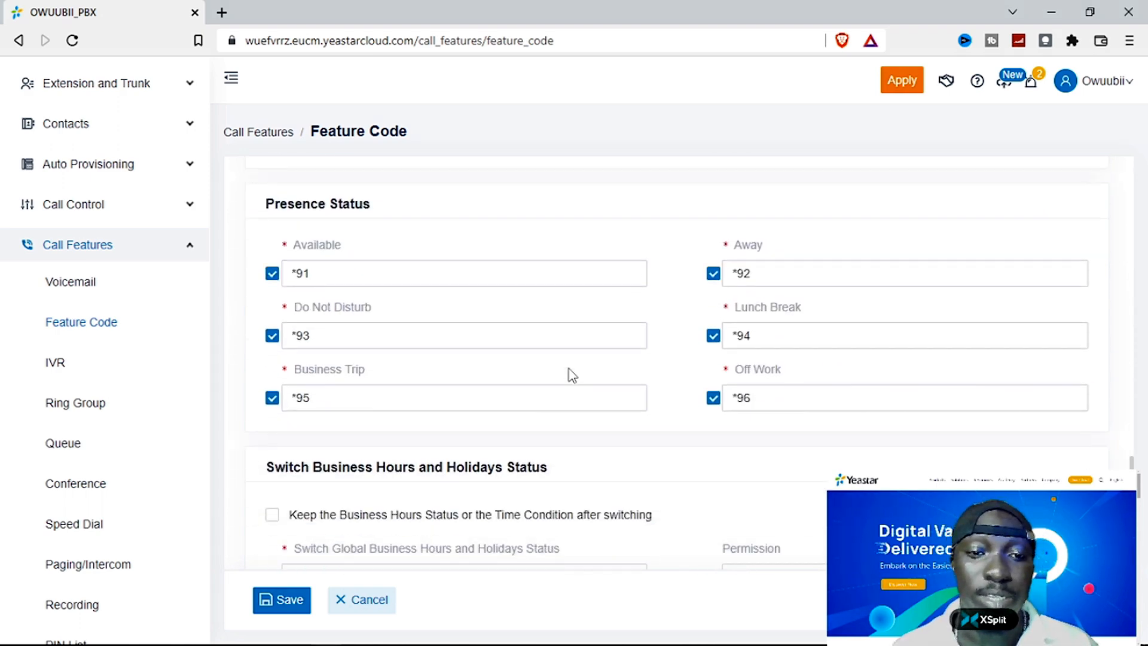
pyautogui.scroll(-2, 671, 446)
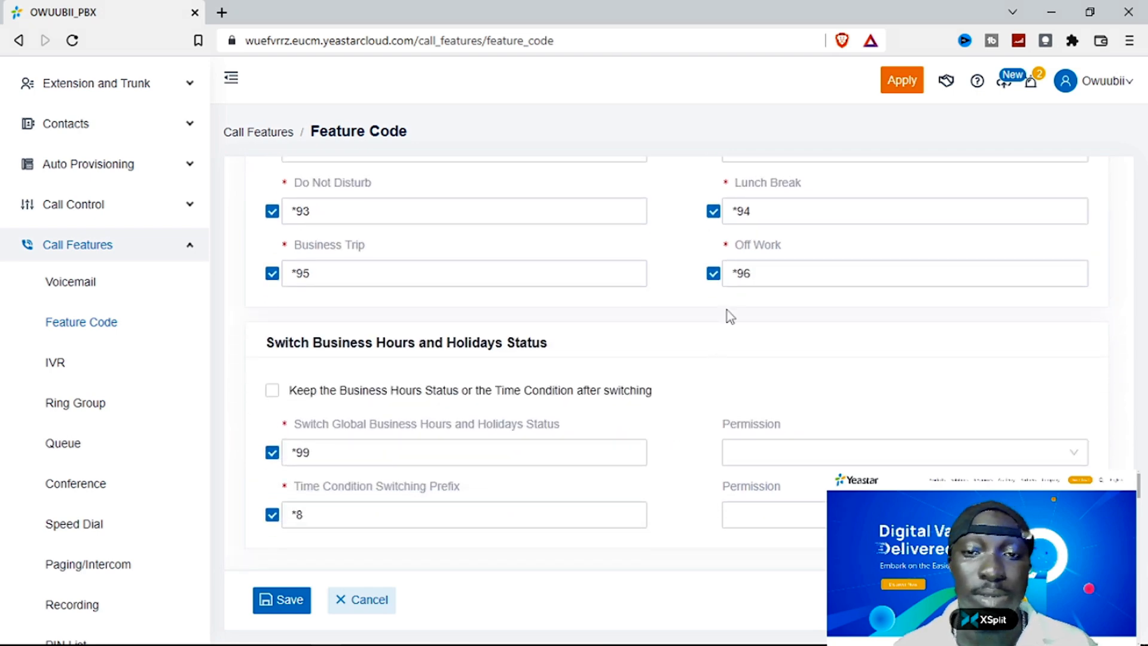
# - Inspect the Off Work, Check Voicemail *2 and Attended Transfer *3 codes without changing them
pyautogui.click(740, 264)
pyautogui.scroll(8, 658, 328)
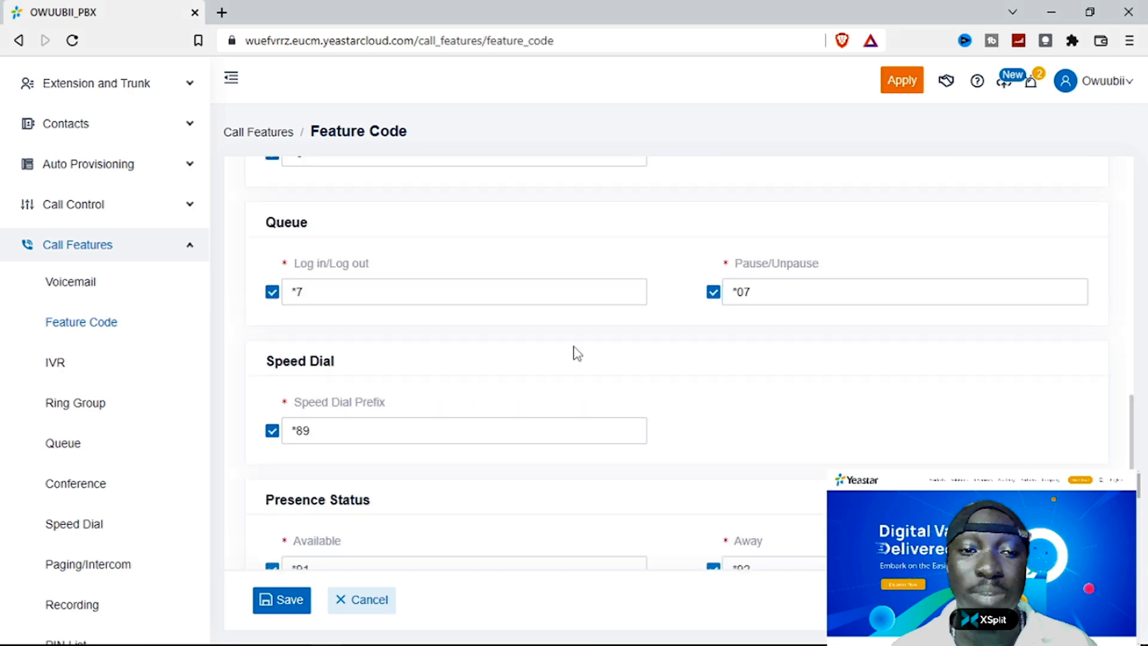
pyautogui.scroll(5, 576, 352)
pyautogui.scroll(4, 576, 352)
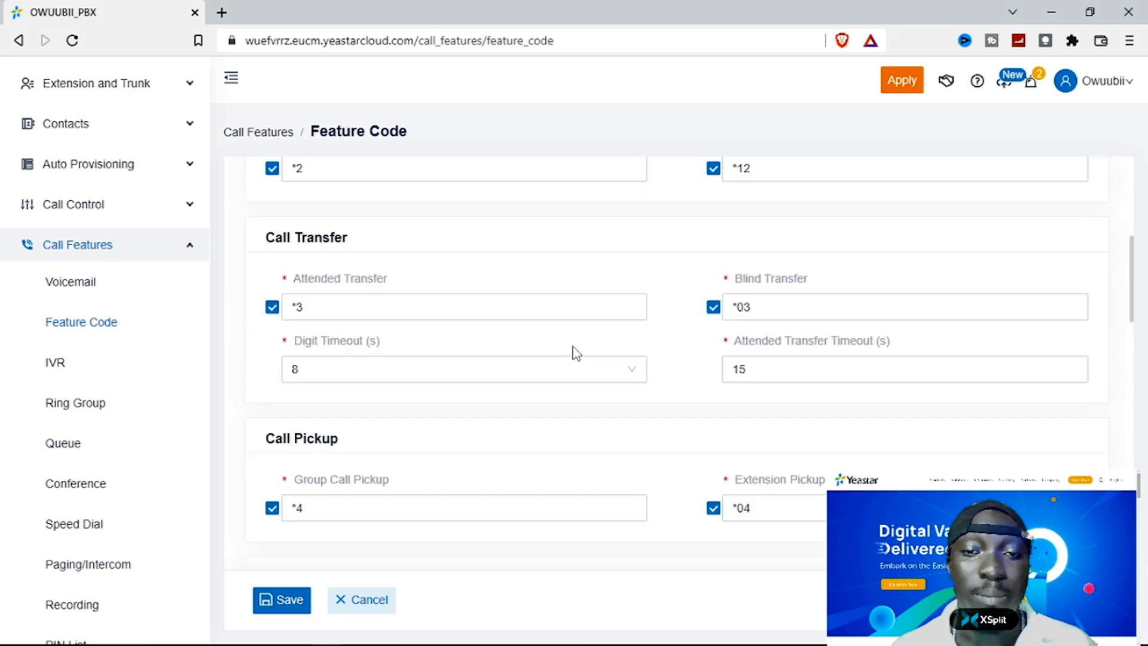
pyautogui.scroll(6, 576, 353)
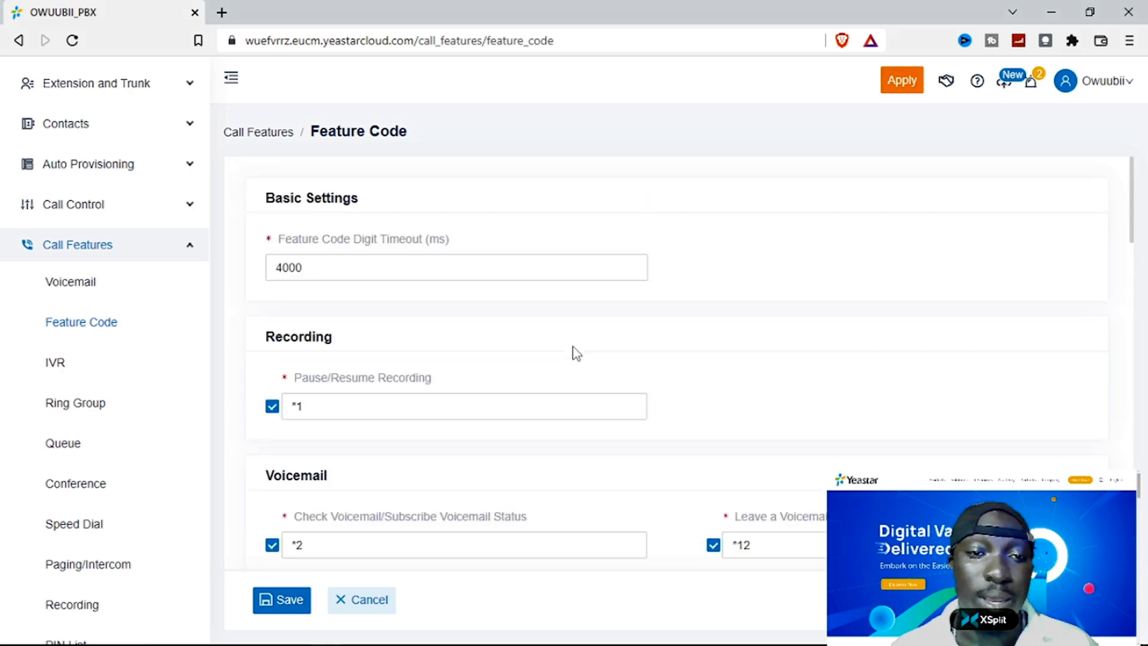
pyautogui.scroll(-4, 576, 353)
pyautogui.click(297, 292)
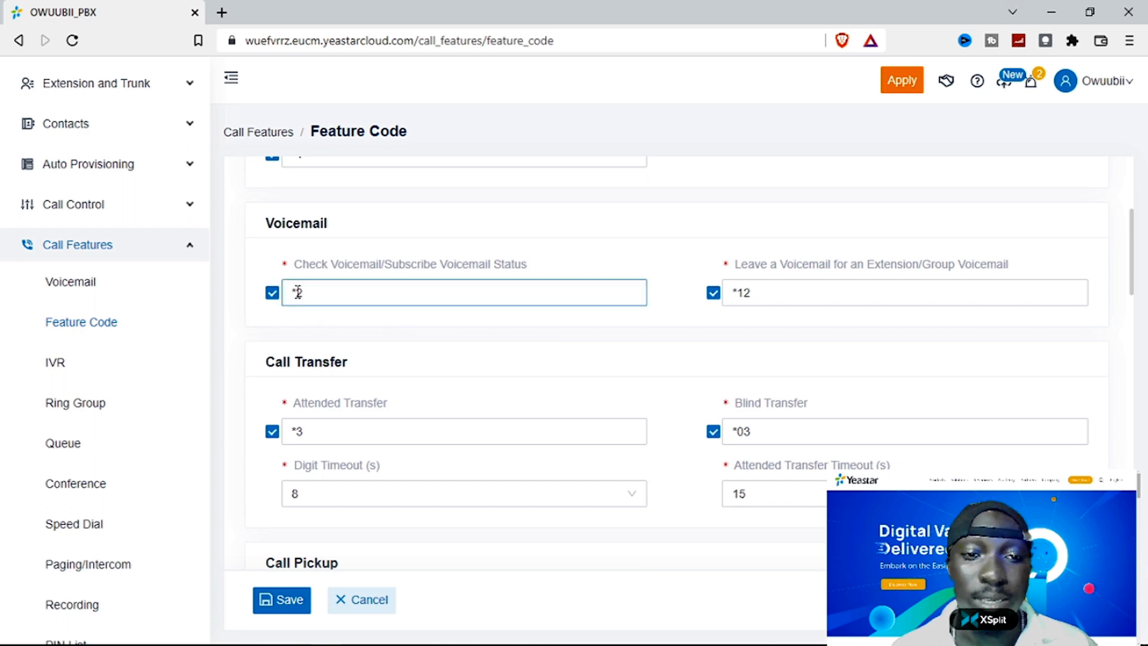
pyautogui.moveTo(305, 292); pyautogui.dragTo(267, 297)
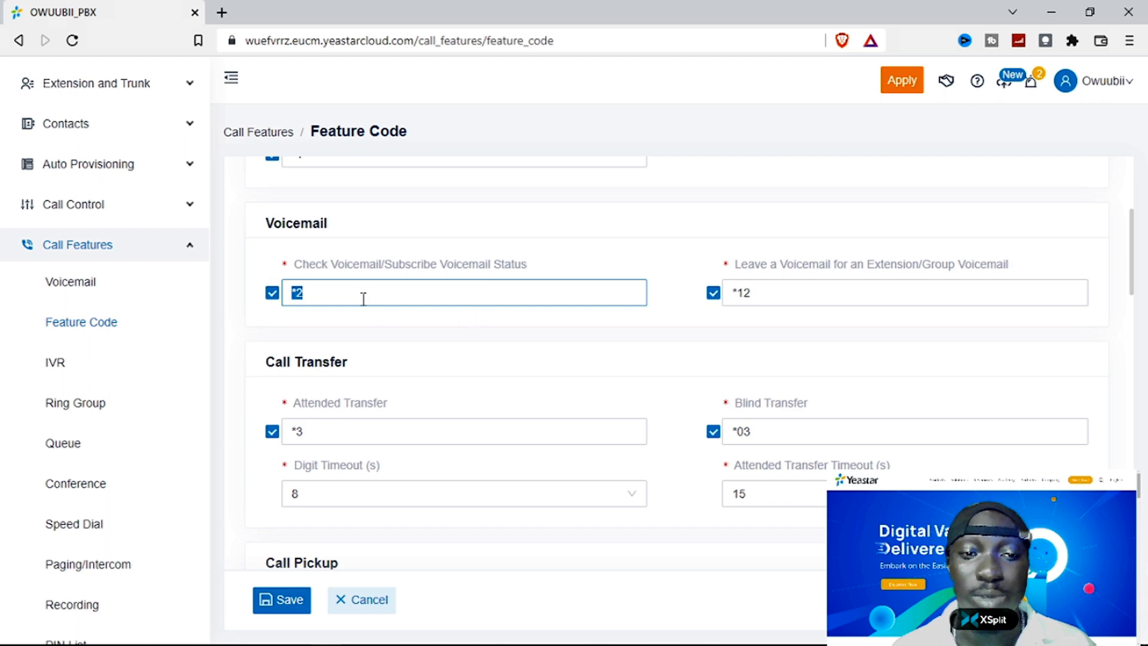
pyautogui.click(512, 431)
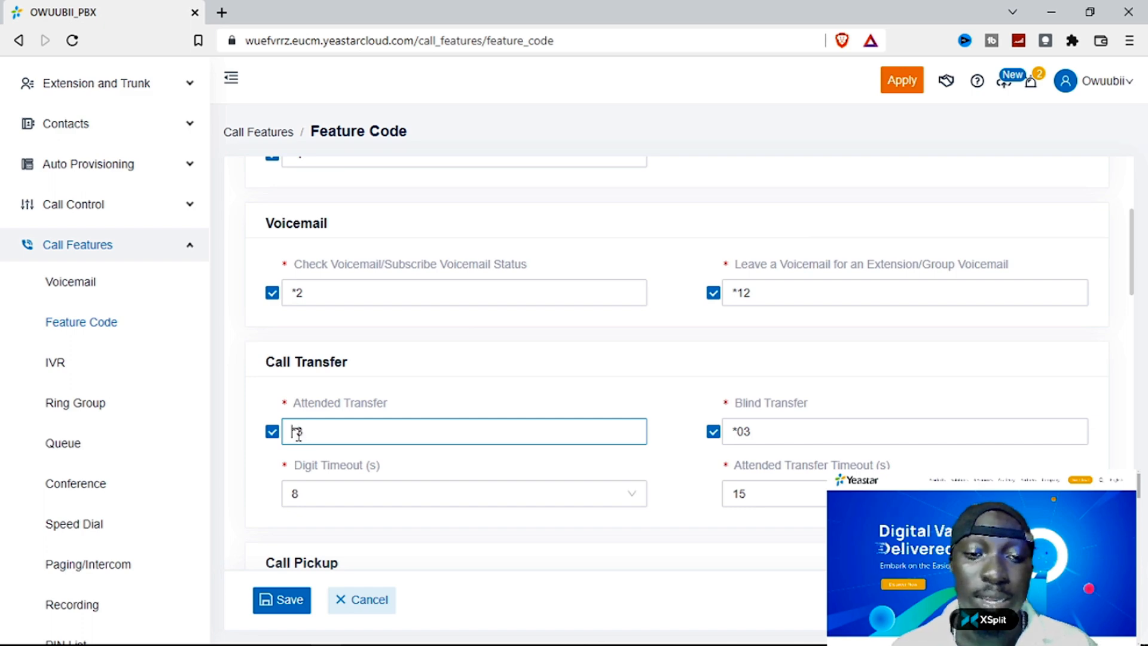
pyautogui.moveTo(302, 432); pyautogui.dragTo(283, 424)
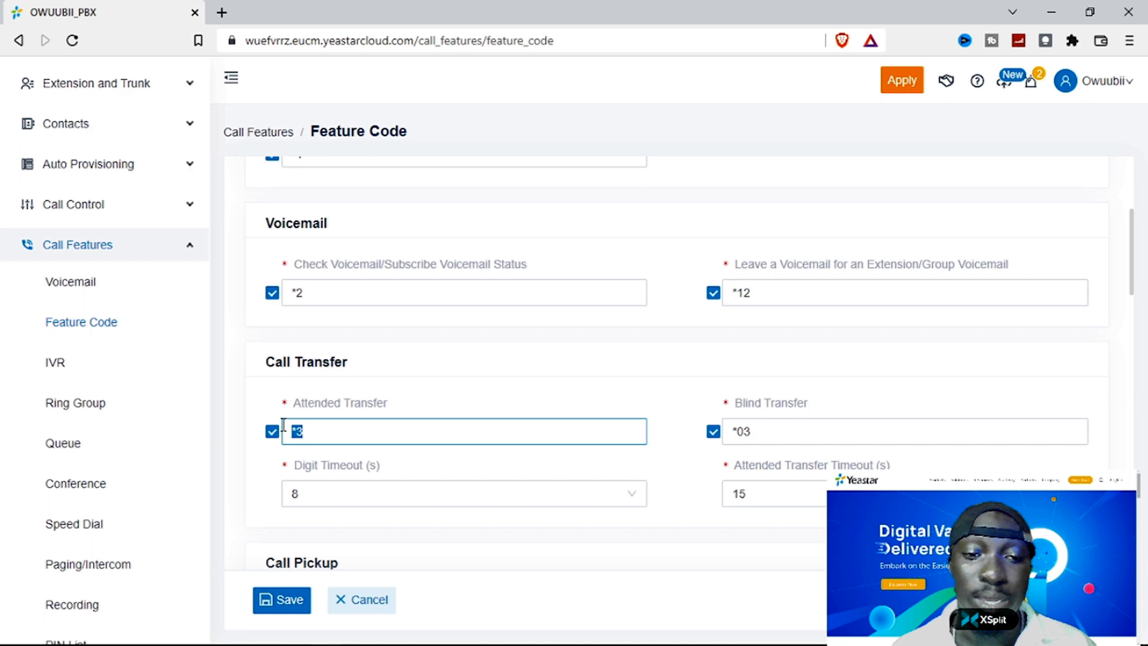
pyautogui.click(317, 432)
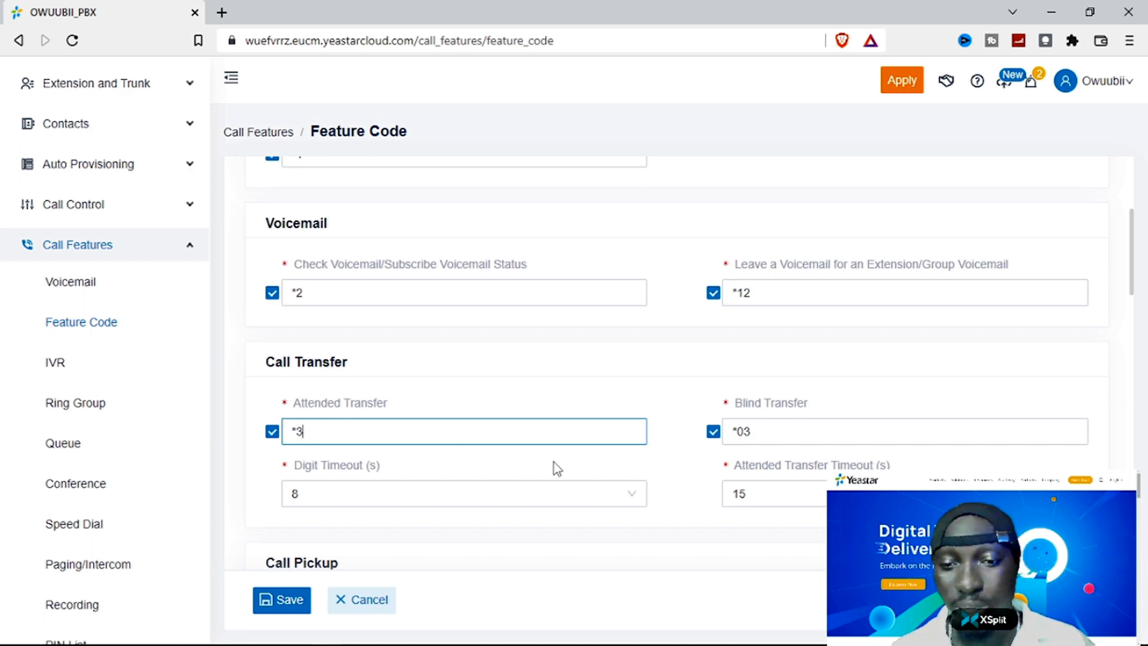
# - Review the remaining feature codes, then go to the IVR page listing IVR 6200
pyautogui.scroll(-3, 584, 506)
pyautogui.scroll(-4, 584, 502)
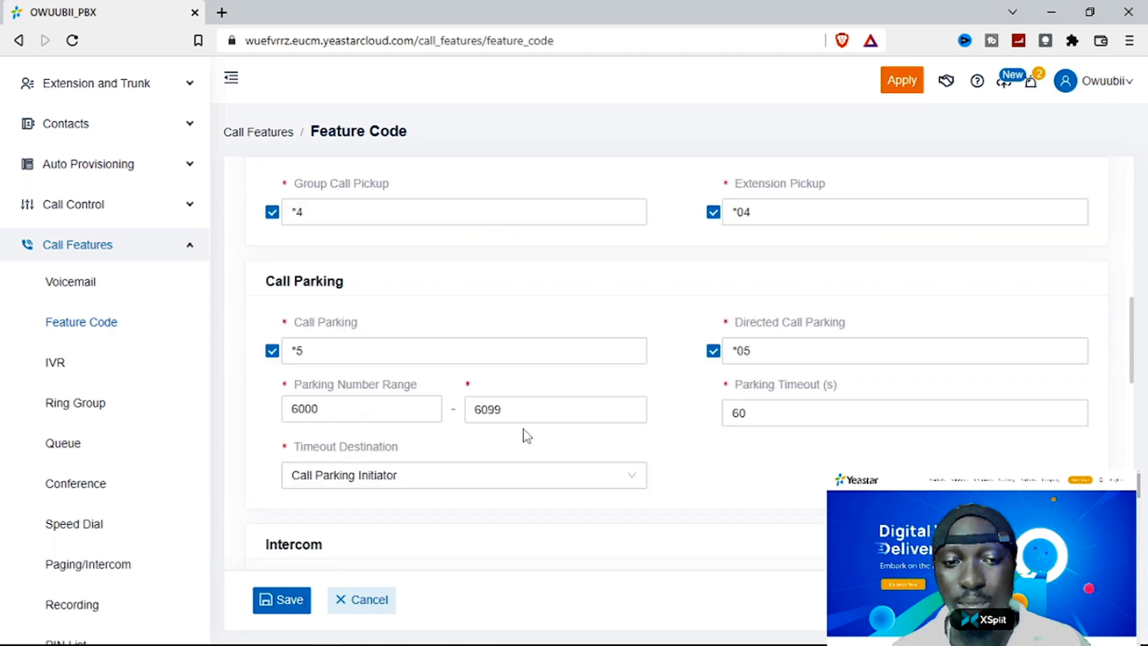
pyautogui.scroll(1, 522, 428)
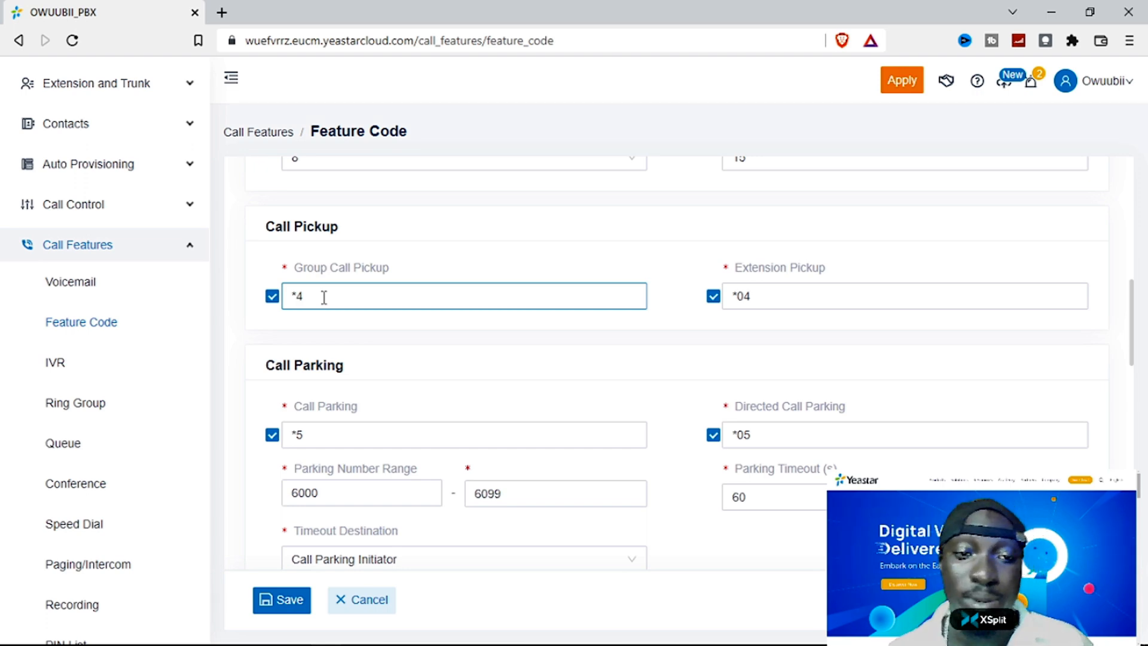
pyautogui.scroll(-5, 346, 308)
pyautogui.scroll(-15, 349, 304)
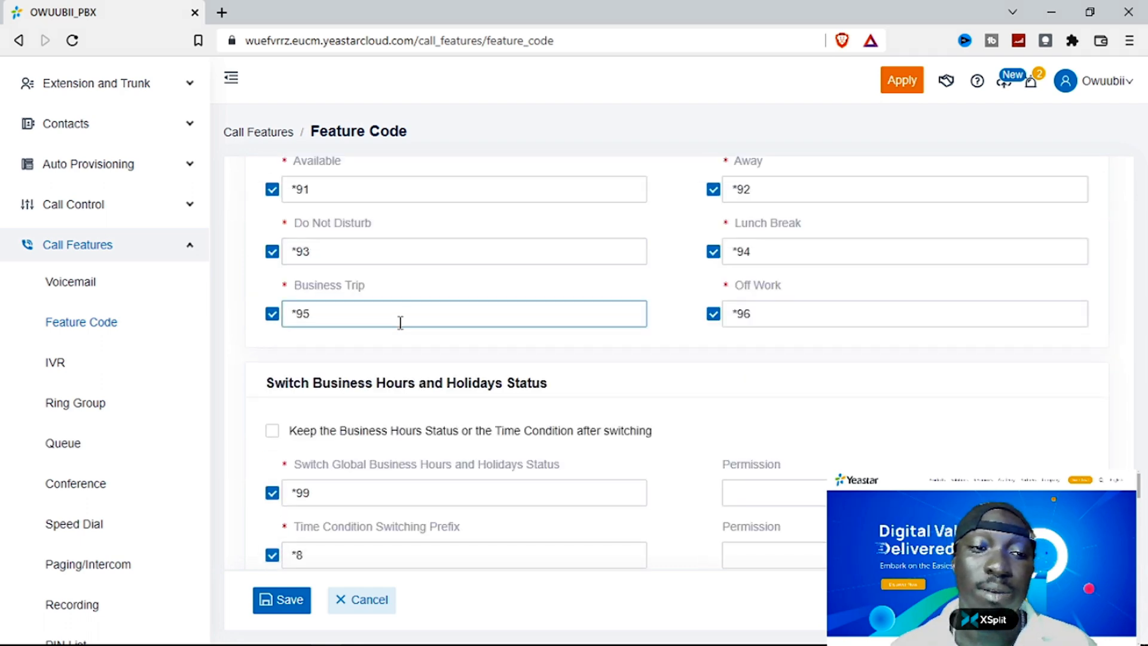
pyautogui.scroll(-1, 400, 316)
pyautogui.scroll(10, 405, 306)
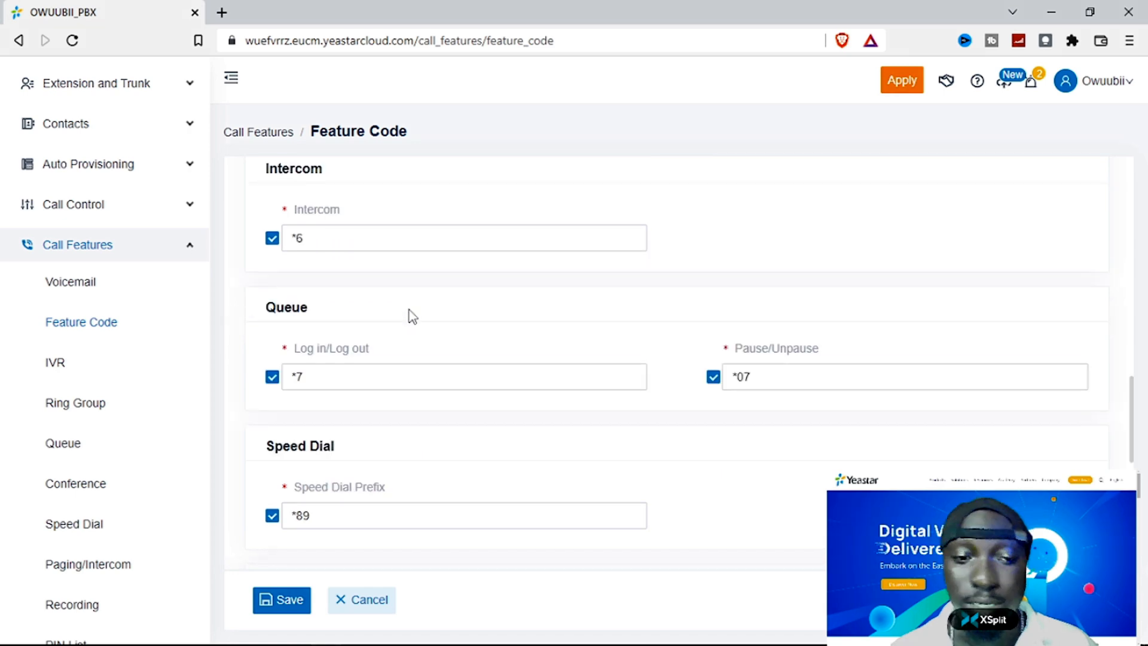
pyautogui.scroll(10, 411, 317)
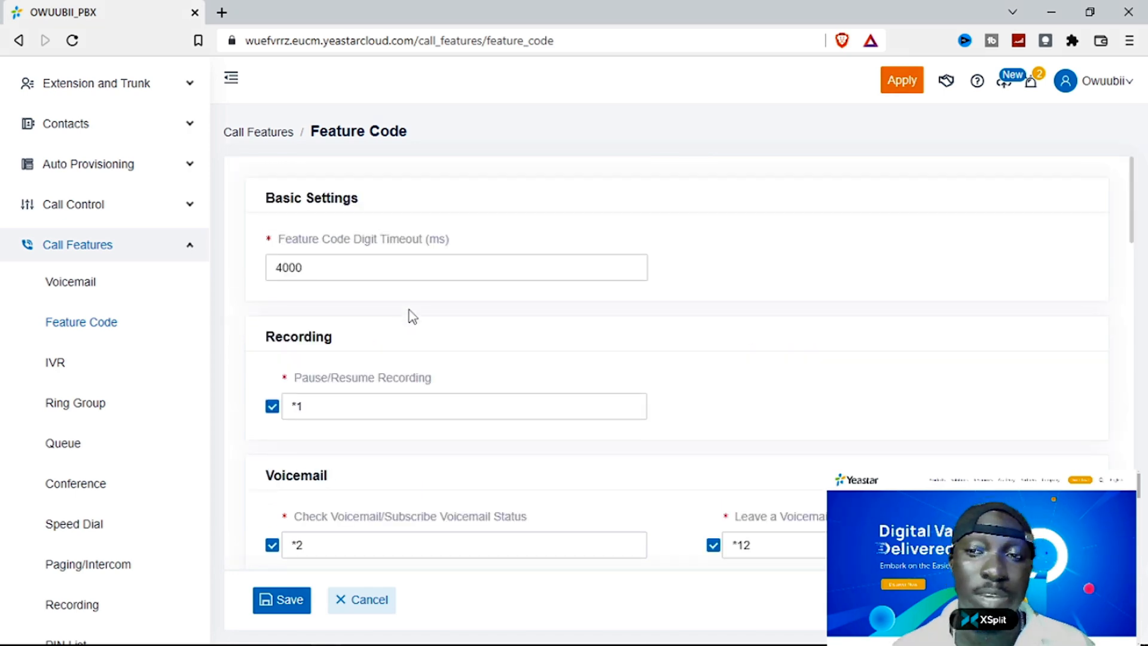
pyautogui.click(53, 365)
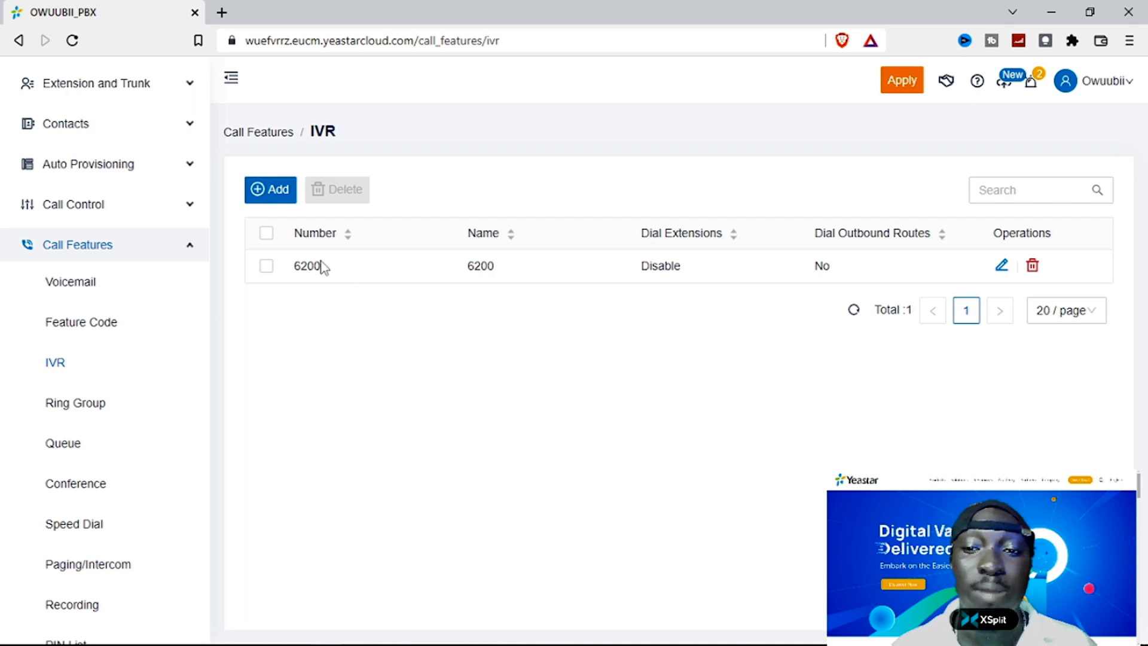
# - Start adding a new IVR, prefilled with number 6201 and name 6201
pyautogui.click(281, 197)
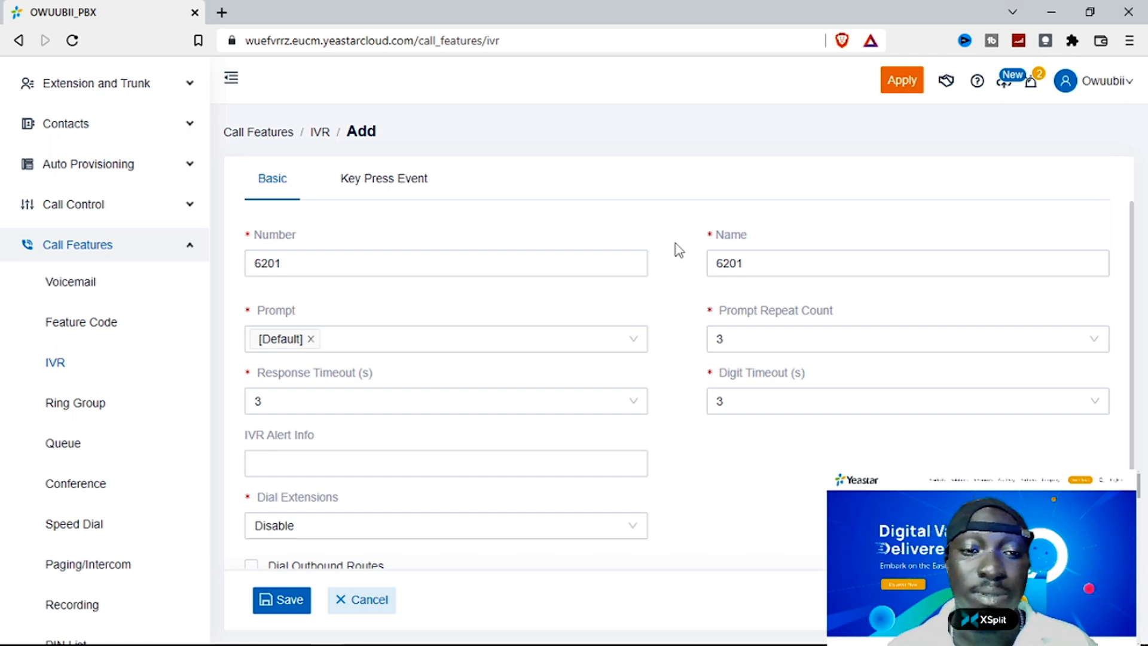
pyautogui.click(351, 258)
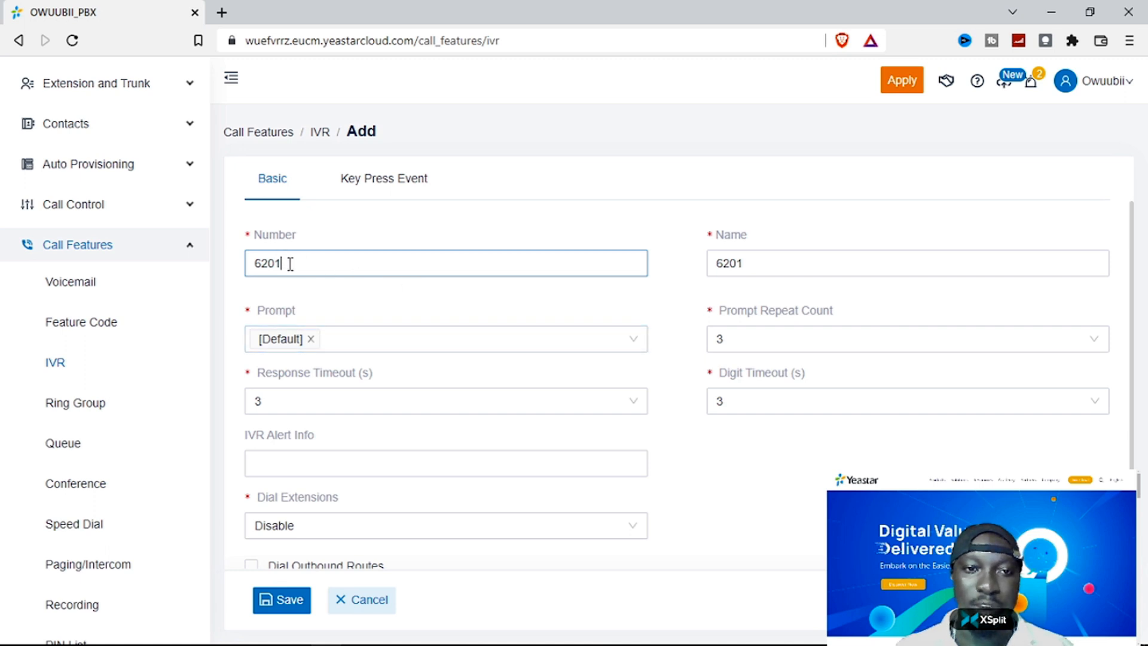
pyautogui.scroll(-2, 320, 274)
pyautogui.scroll(2, 321, 276)
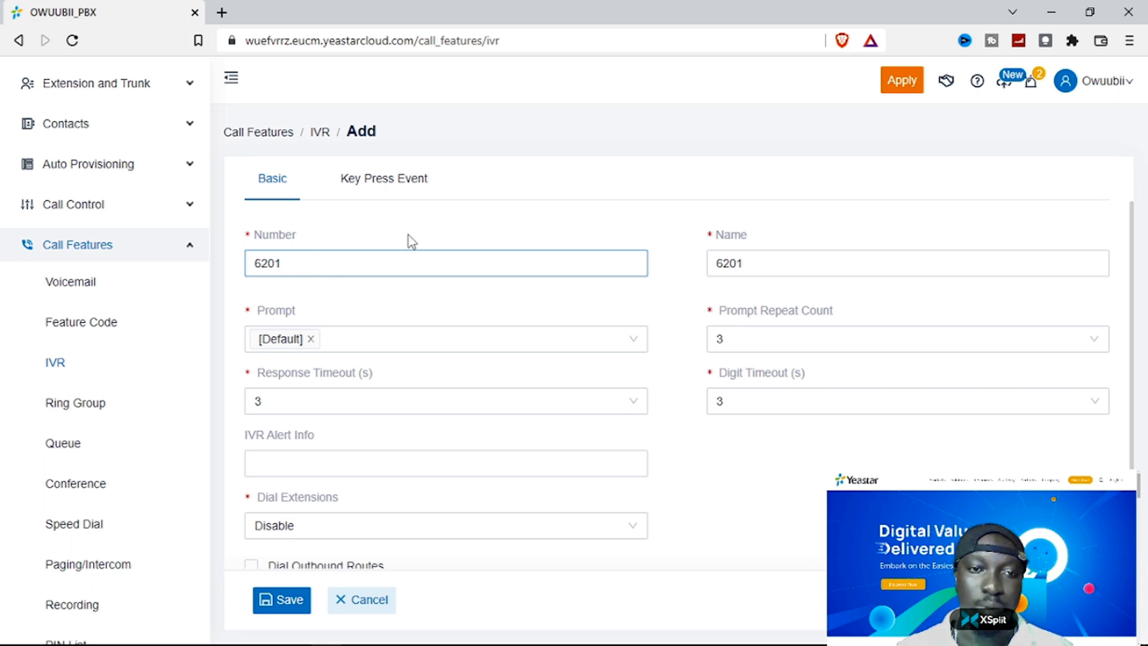
pyautogui.click(632, 344)
pyautogui.click(631, 346)
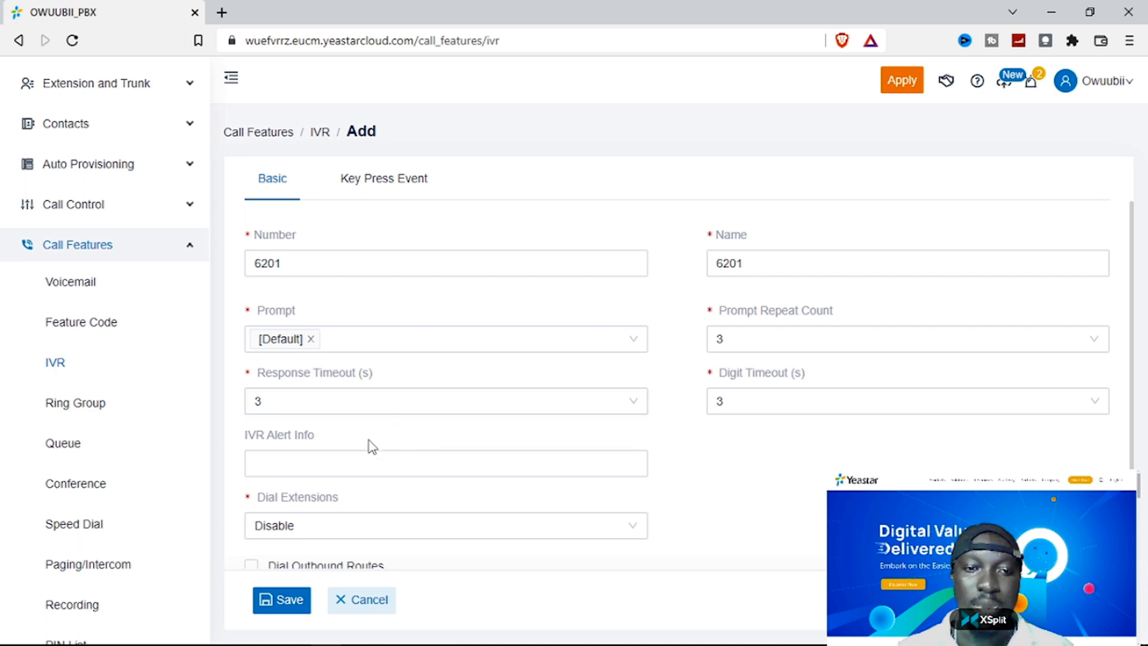
pyautogui.click(354, 458)
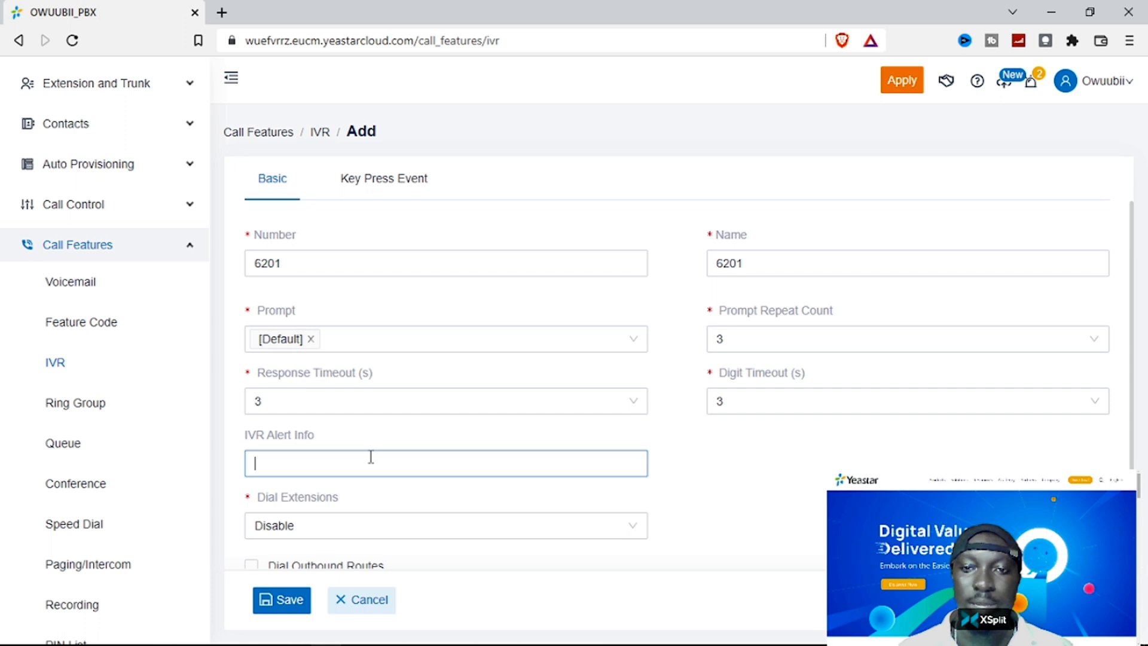
# - Set the IVR's Dial Extensions option to All Extensions
pyautogui.scroll(-2, 508, 452)
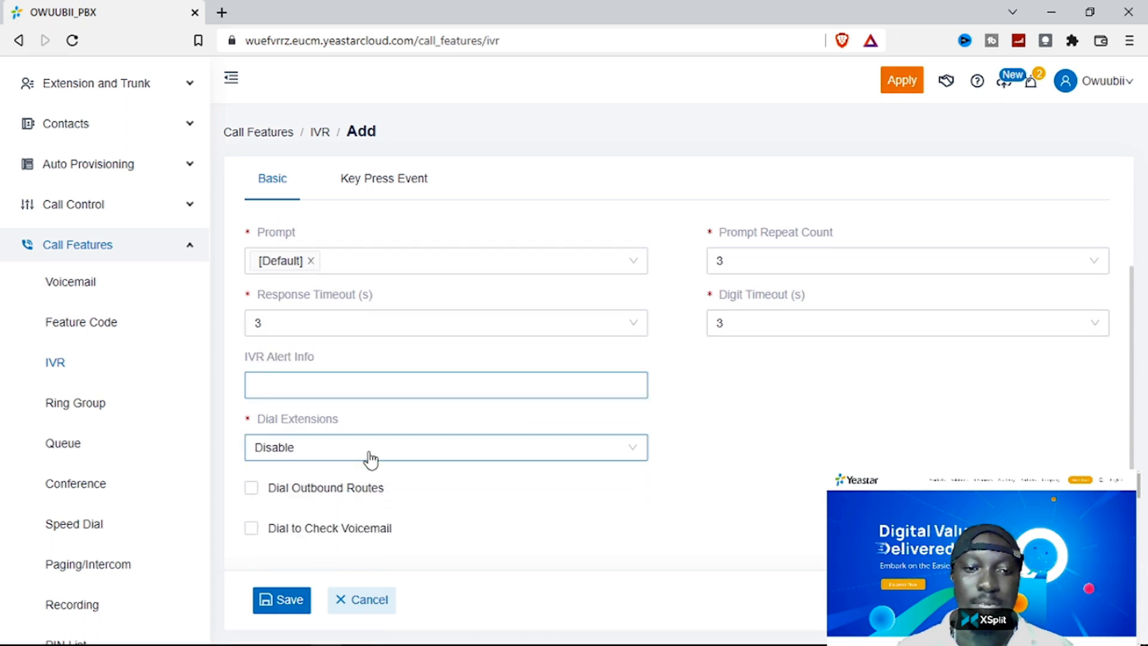
pyautogui.moveTo(291, 422)
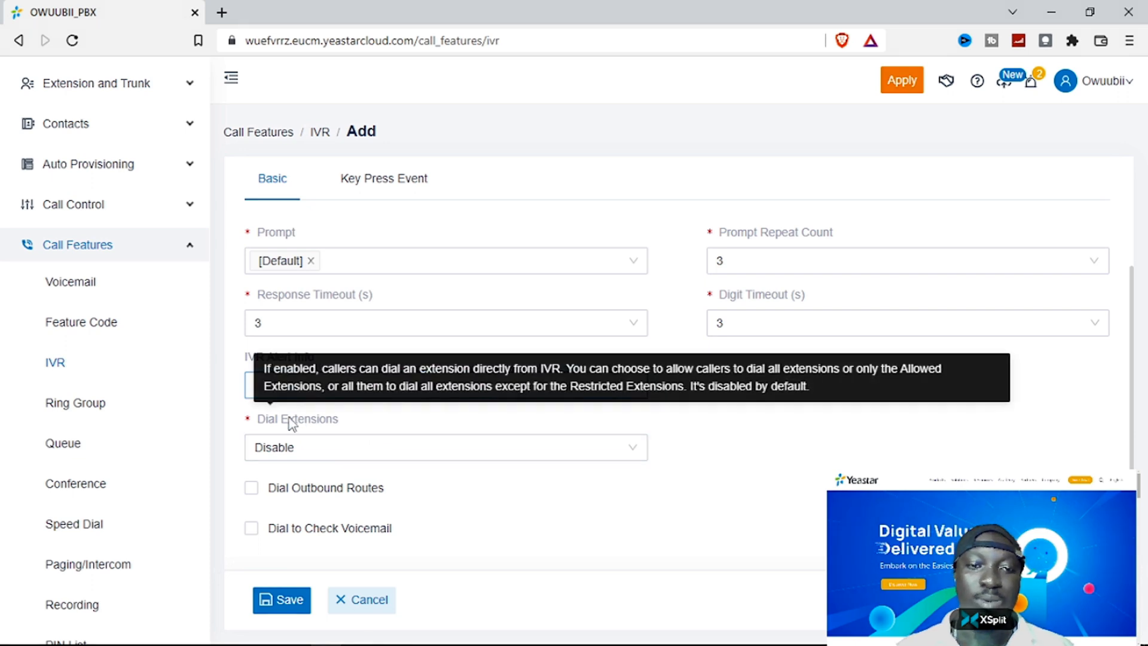
pyautogui.click(329, 453)
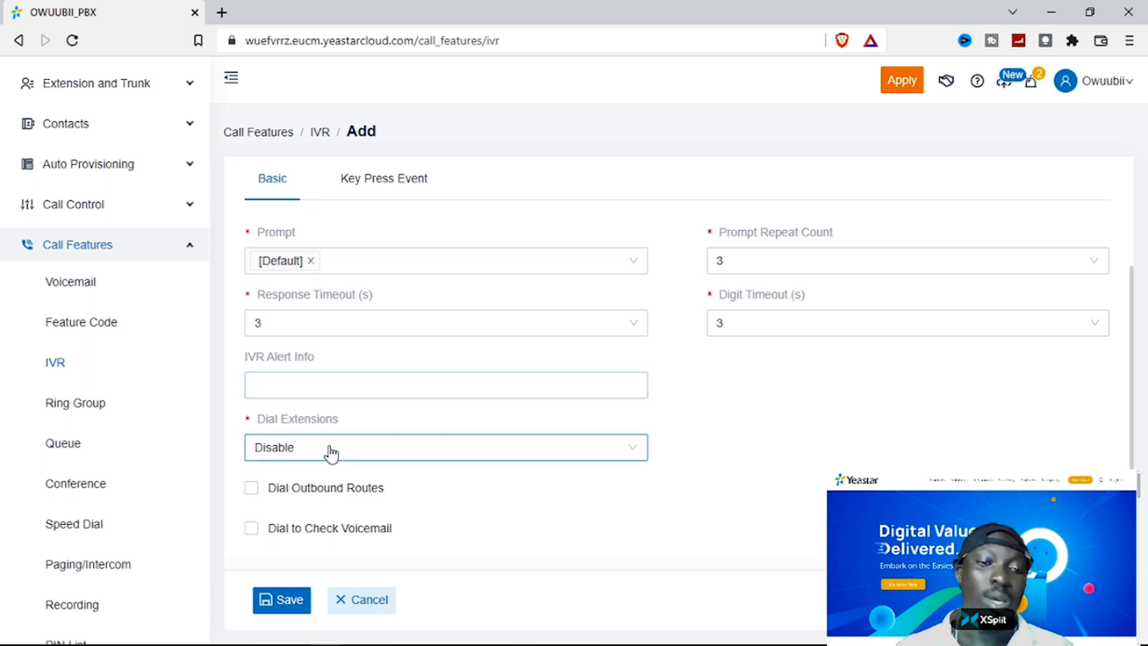
pyautogui.click(340, 361)
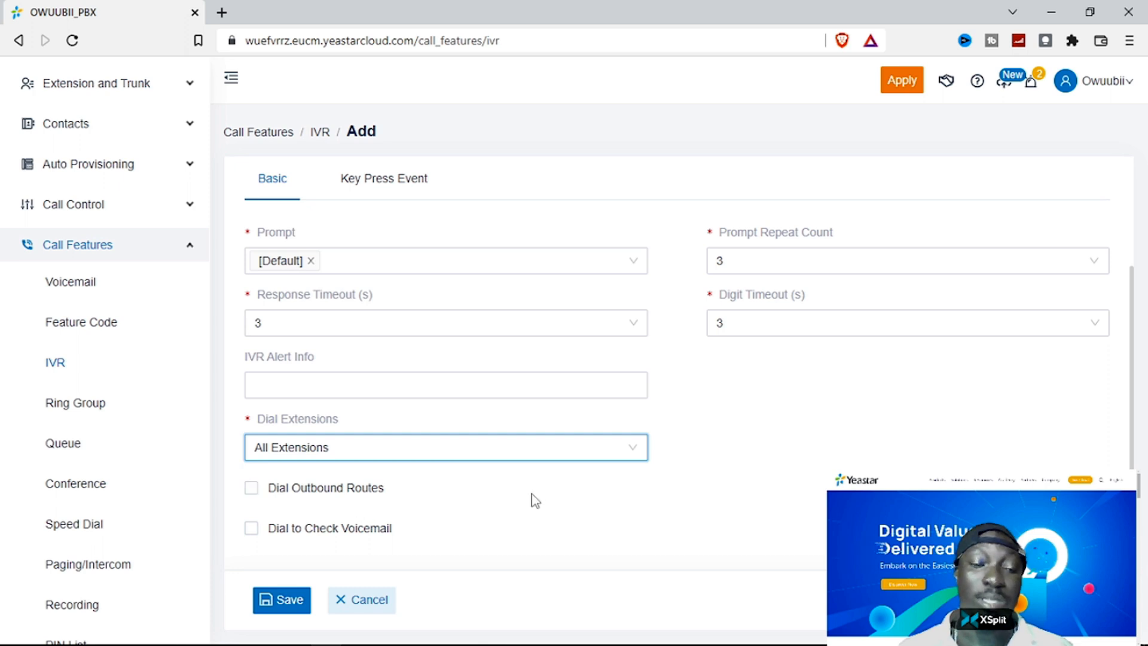
# - Move to the Key Press Event settings and open the Press 0 destination dropdown
pyautogui.scroll(2, 535, 500)
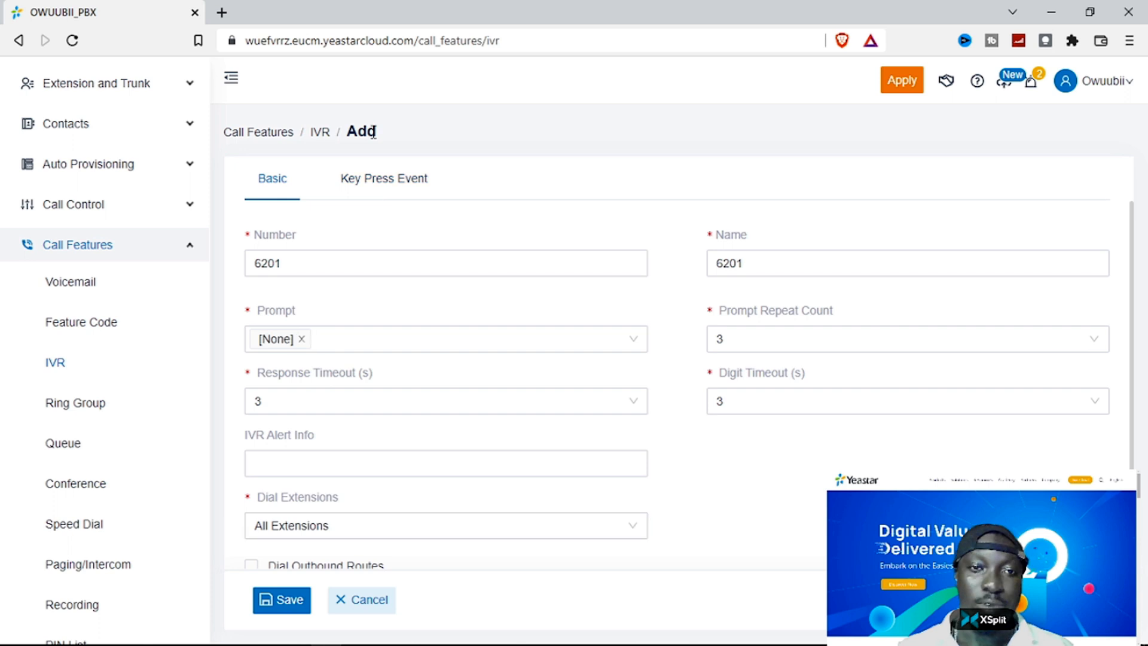
pyautogui.click(364, 178)
pyautogui.click(343, 262)
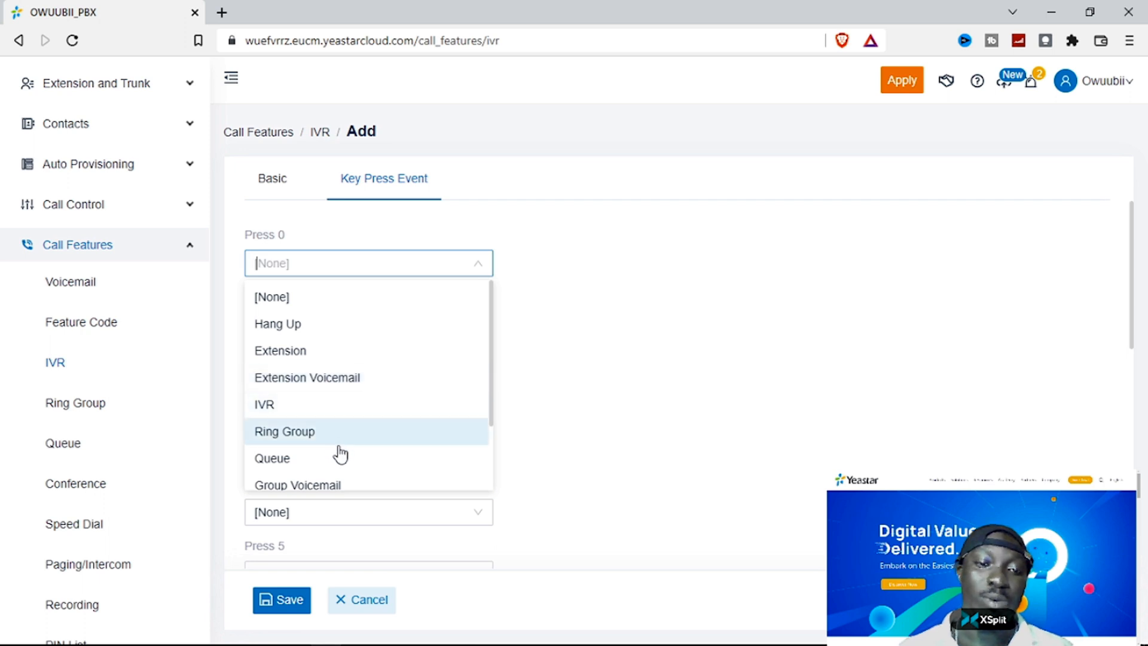
pyautogui.scroll(-3, 359, 479)
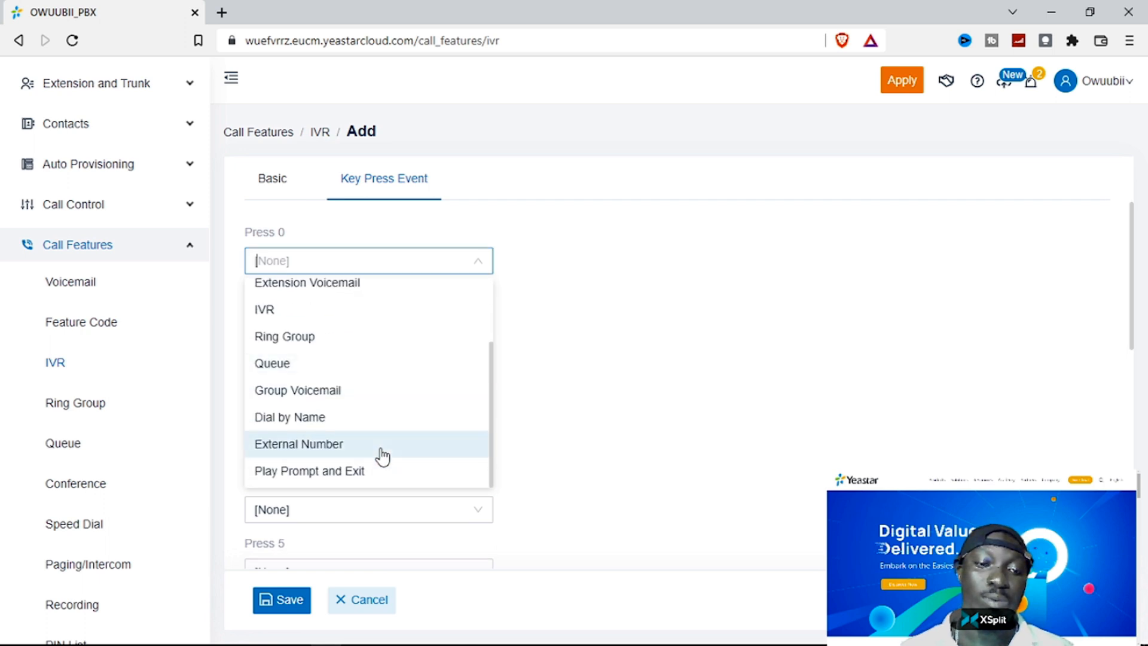
pyautogui.scroll(-1, 380, 451)
pyautogui.click(578, 232)
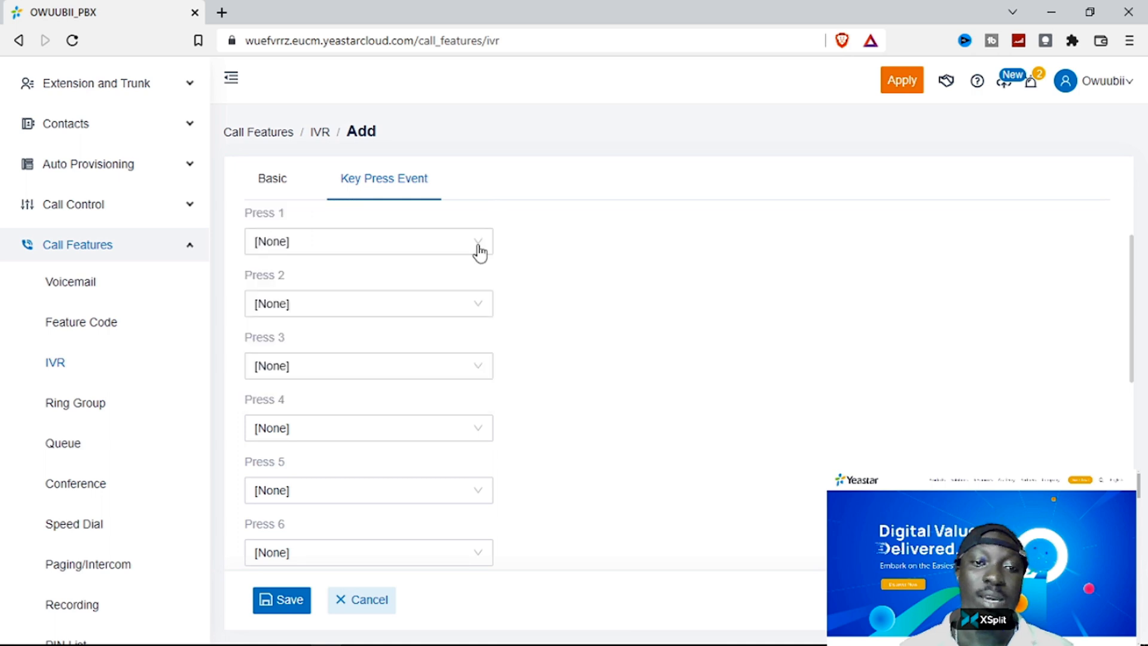
pyautogui.scroll(1, 598, 272)
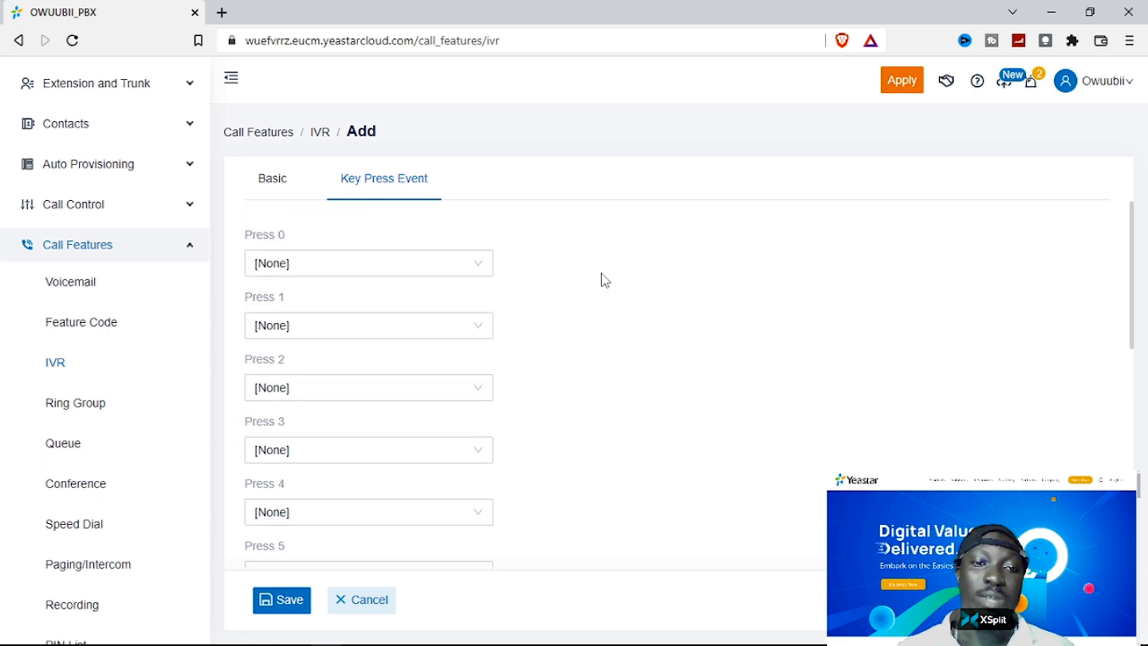
pyautogui.click(362, 266)
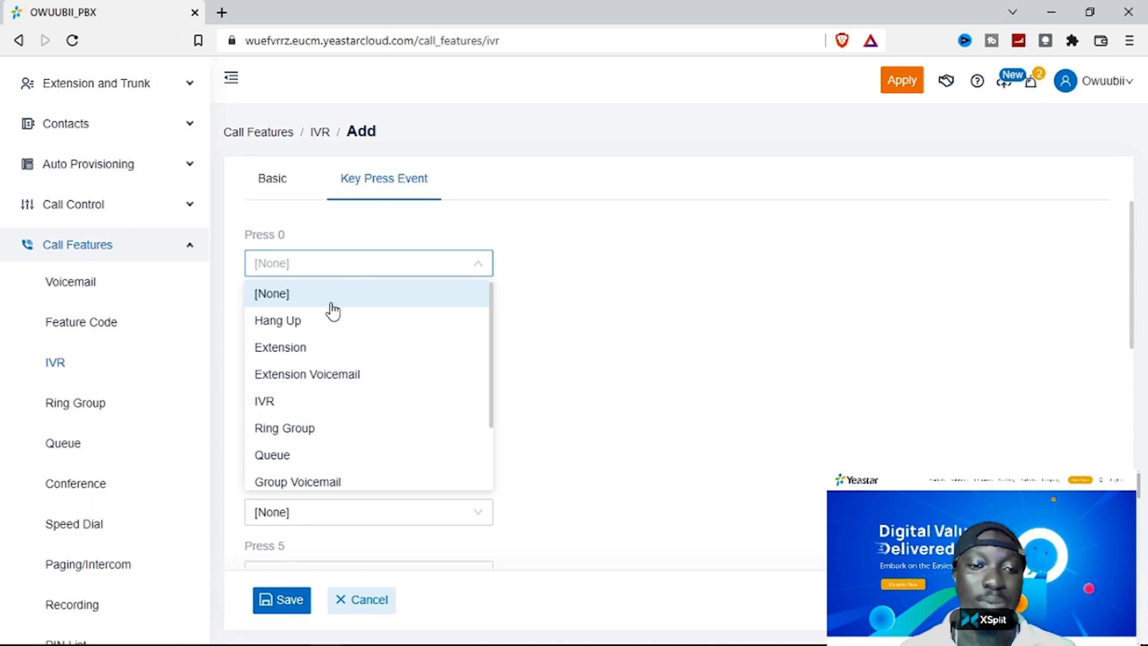
pyautogui.click(316, 347)
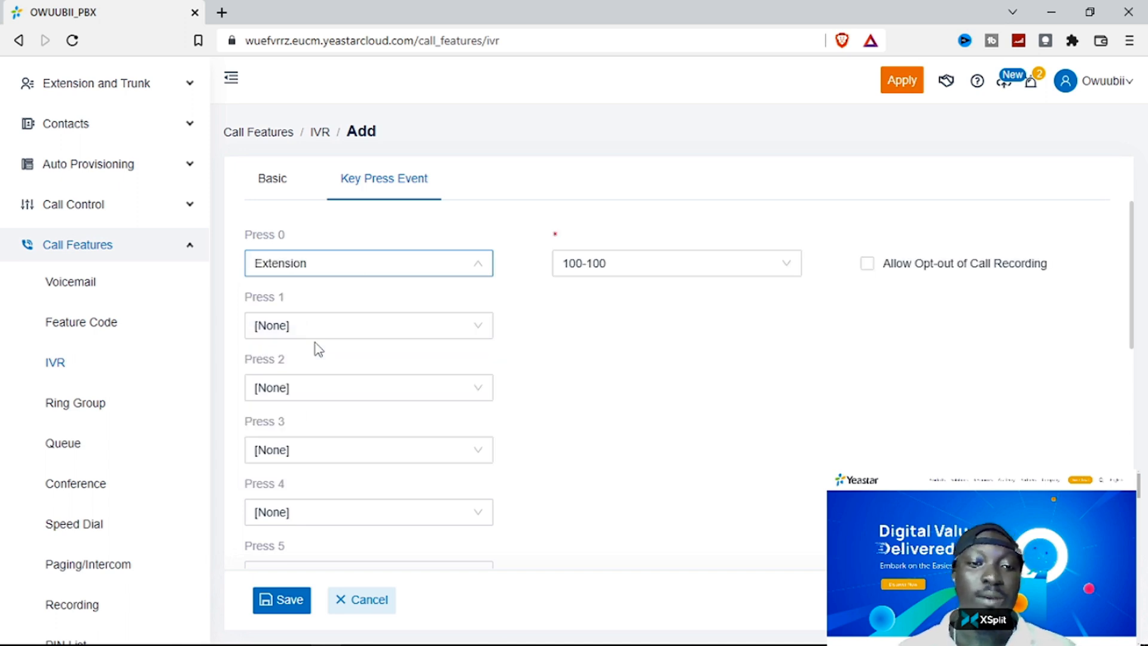
pyautogui.click(614, 274)
pyautogui.click(625, 322)
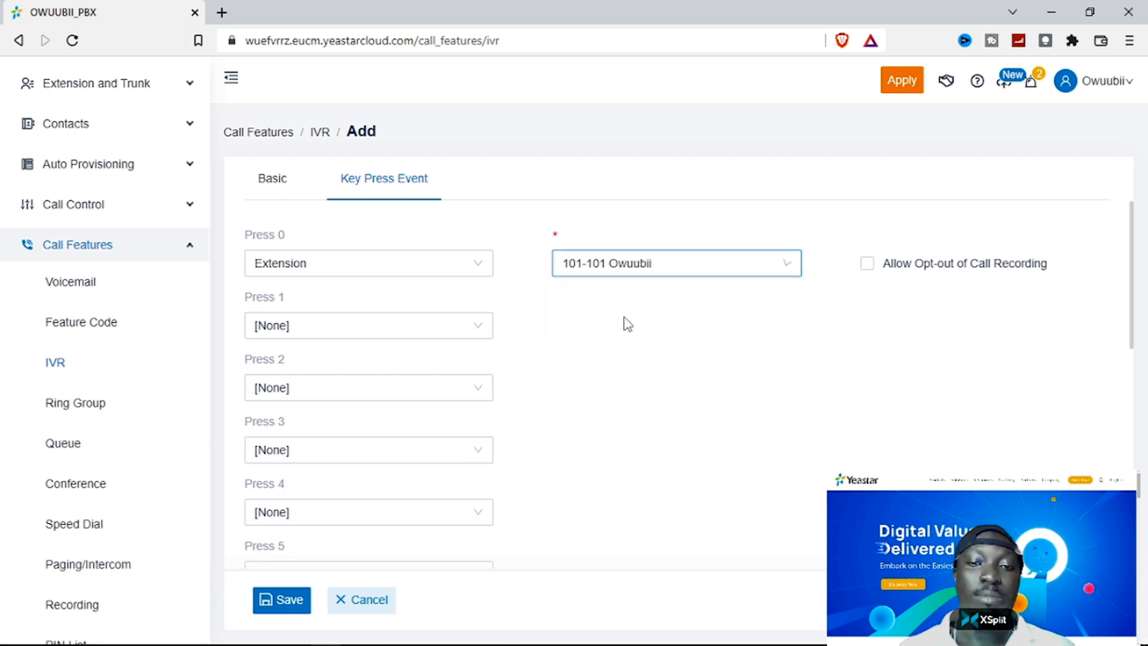
pyautogui.click(406, 324)
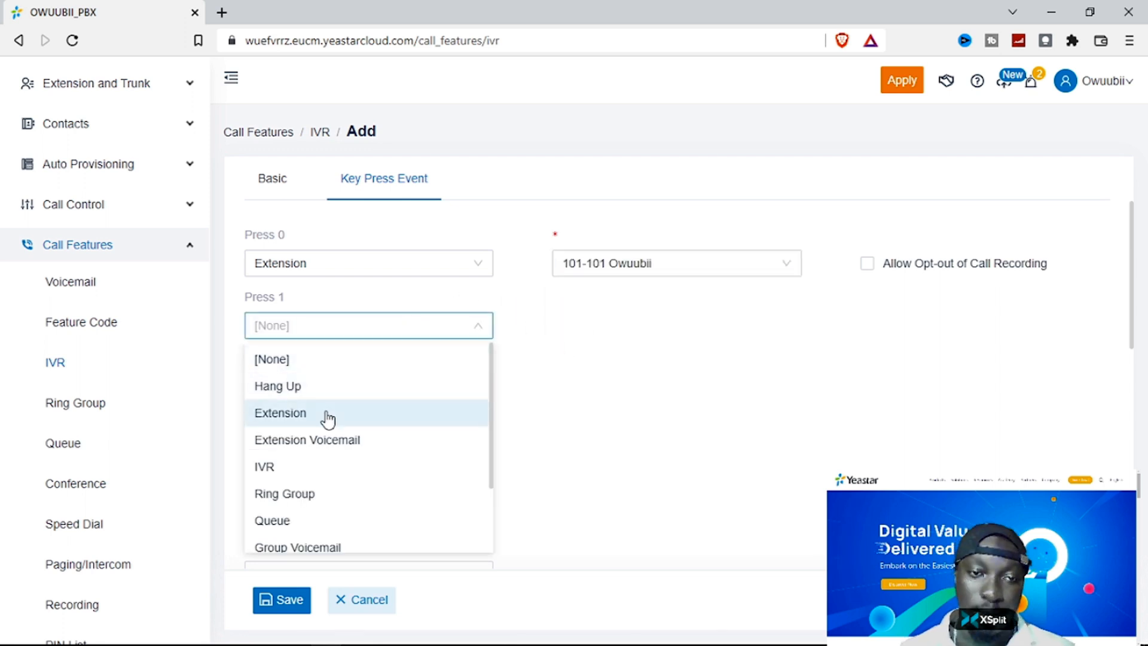
pyautogui.click(329, 414)
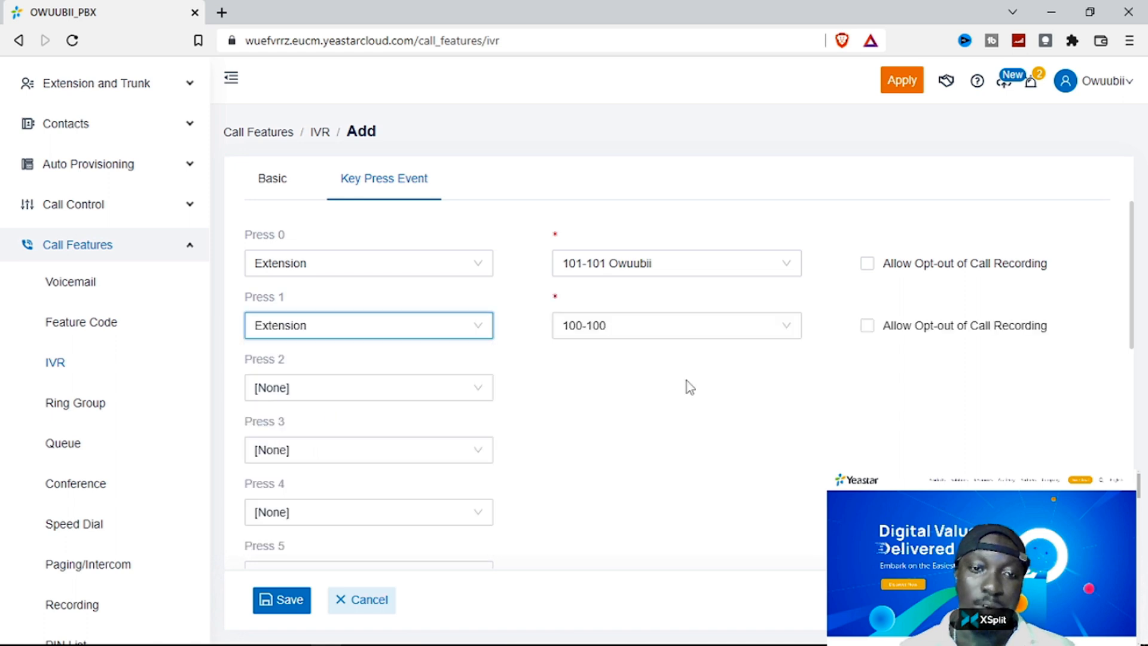
pyautogui.click(666, 346)
pyautogui.click(651, 358)
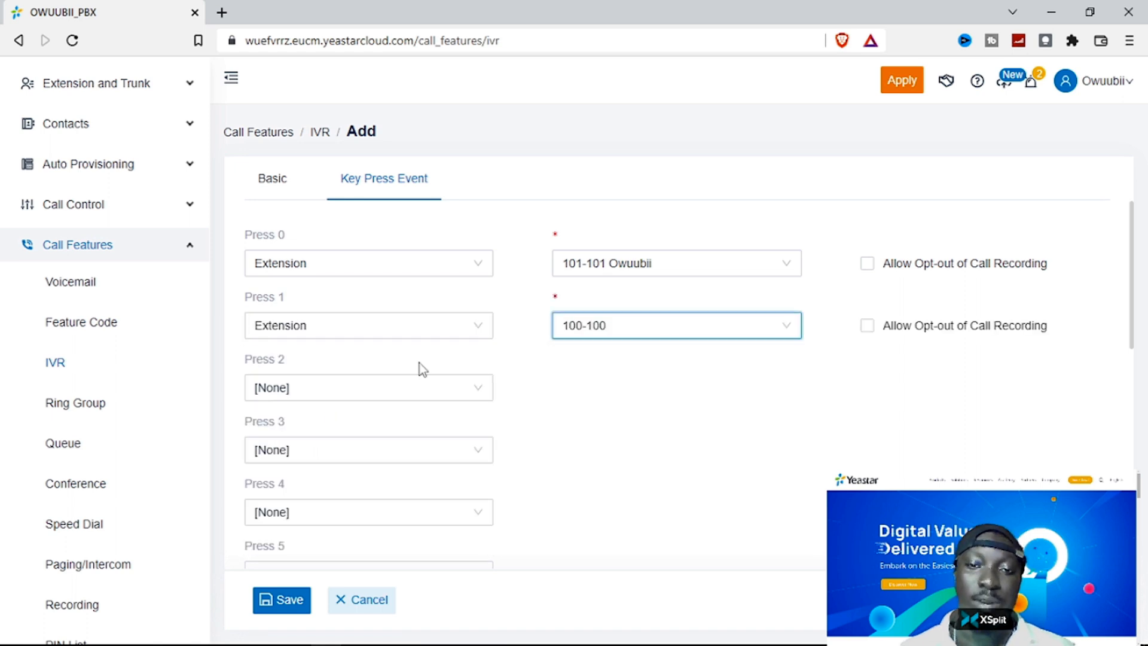
pyautogui.click(392, 390)
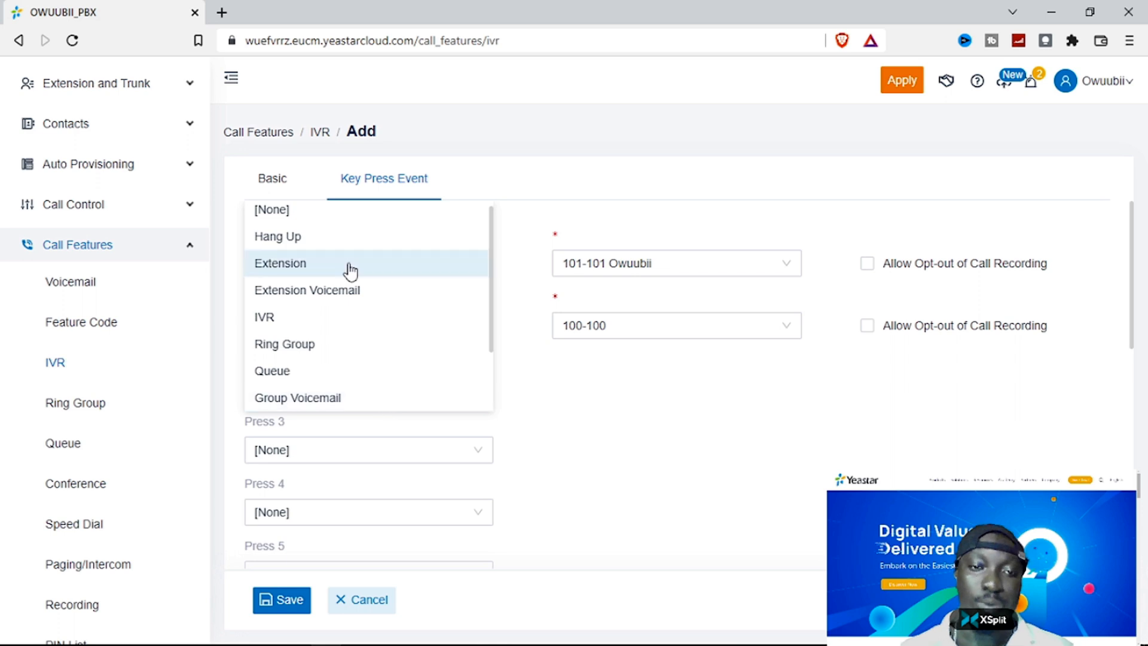
pyautogui.click(350, 270)
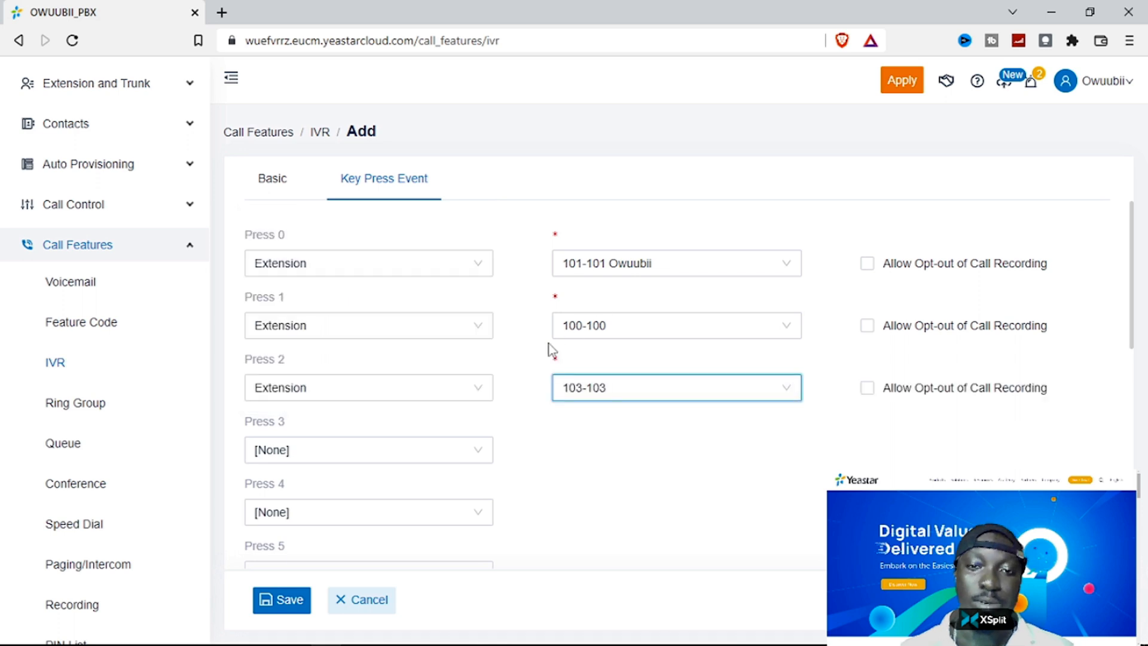
pyautogui.click(420, 446)
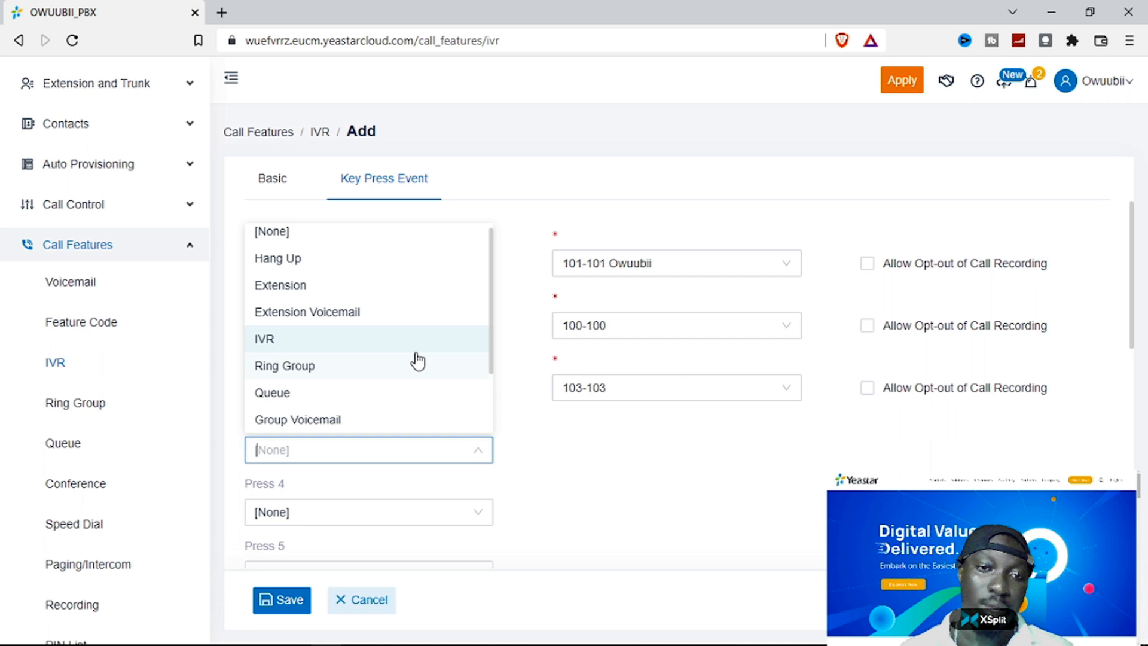
pyautogui.scroll(1, 418, 361)
pyautogui.click(335, 377)
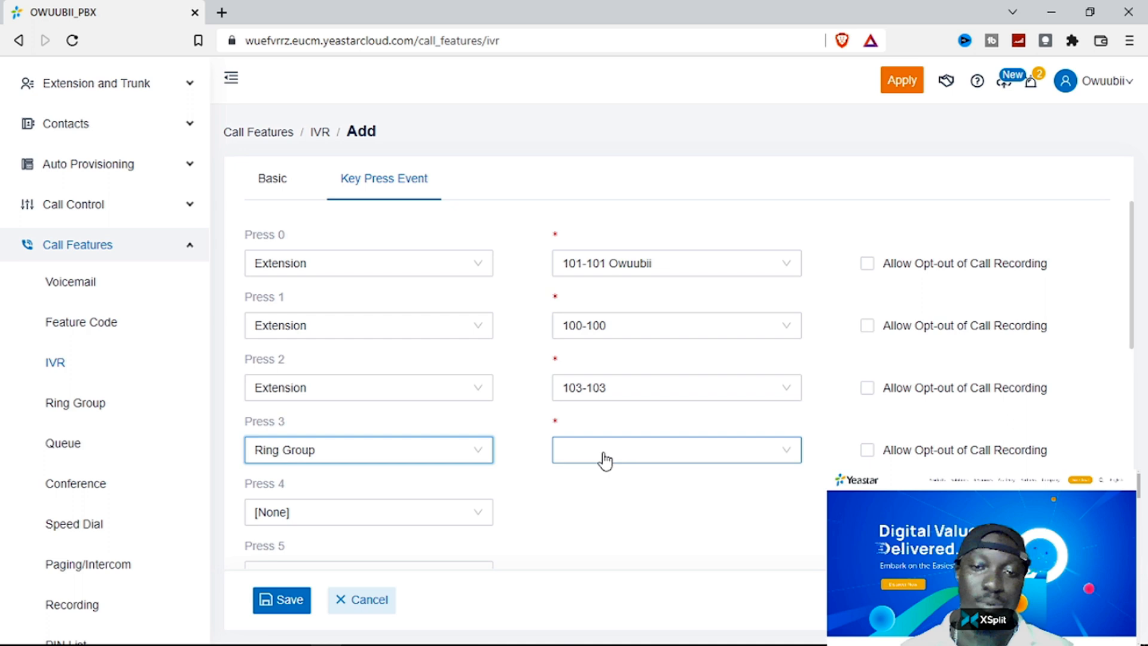
pyautogui.click(442, 449)
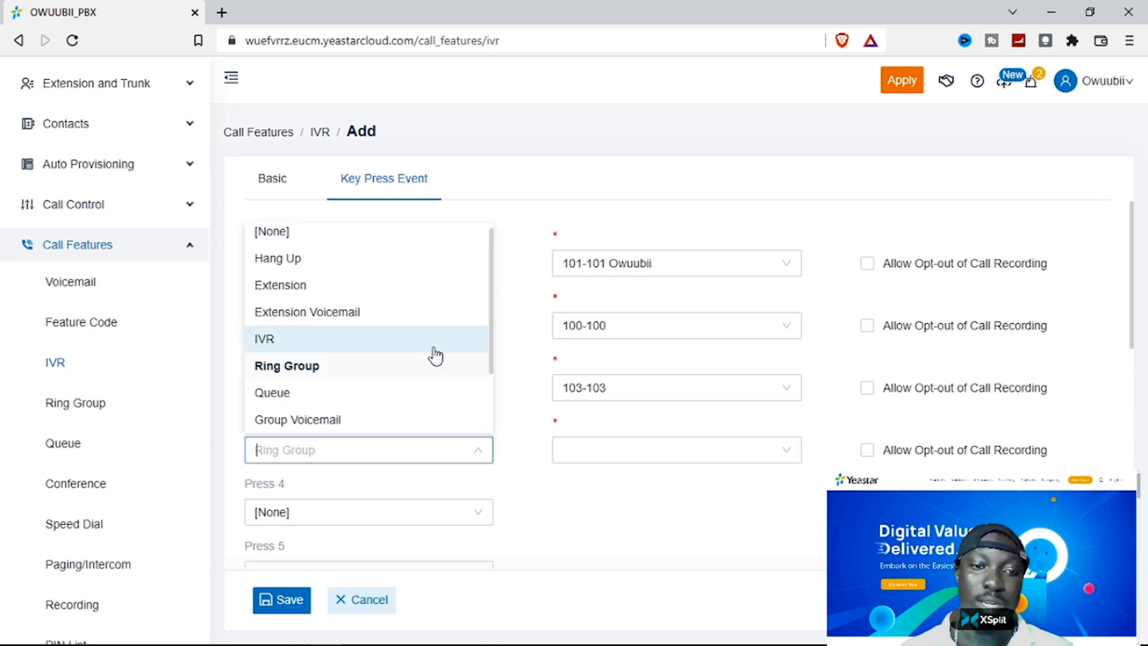
pyautogui.scroll(1, 433, 358)
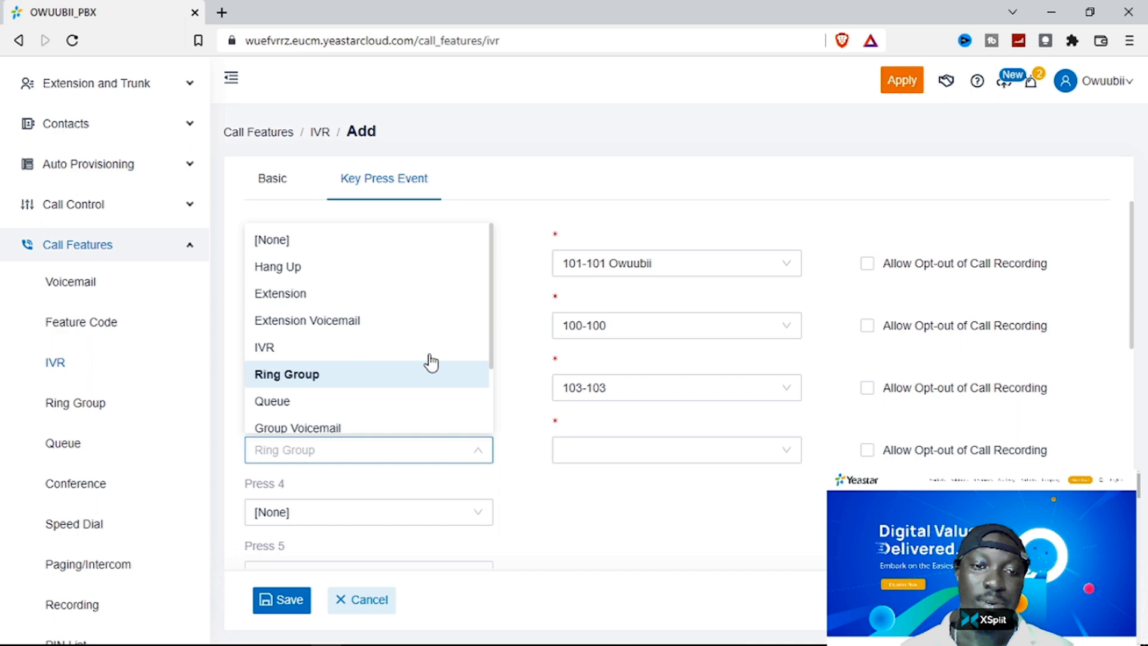
pyautogui.click(419, 427)
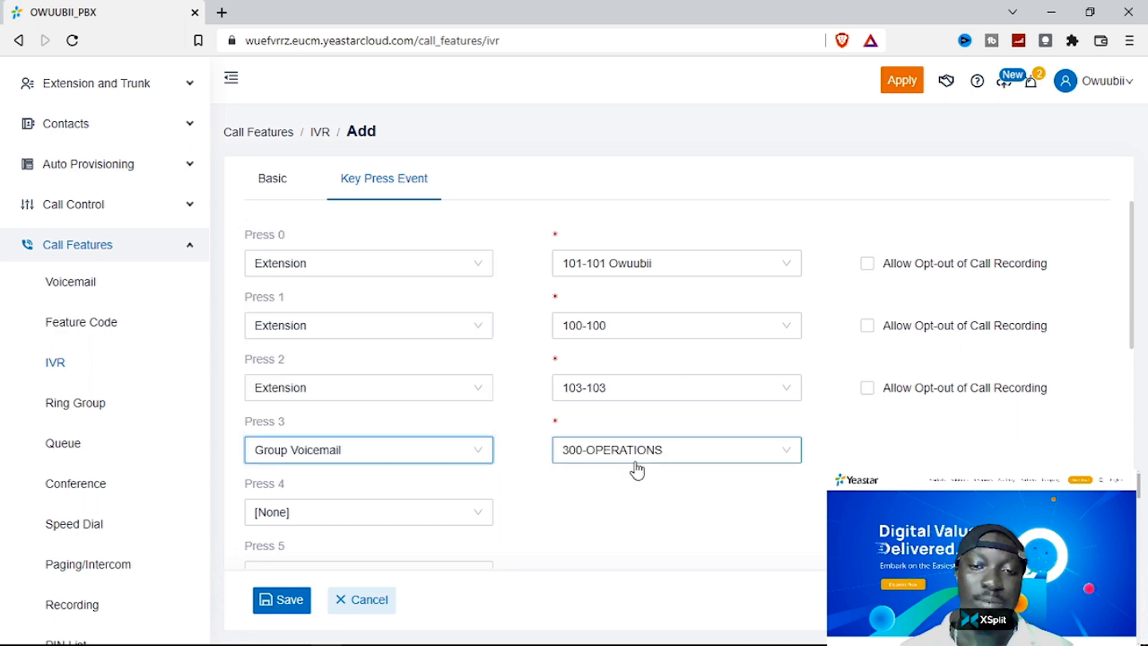
pyautogui.scroll(-5, 512, 418)
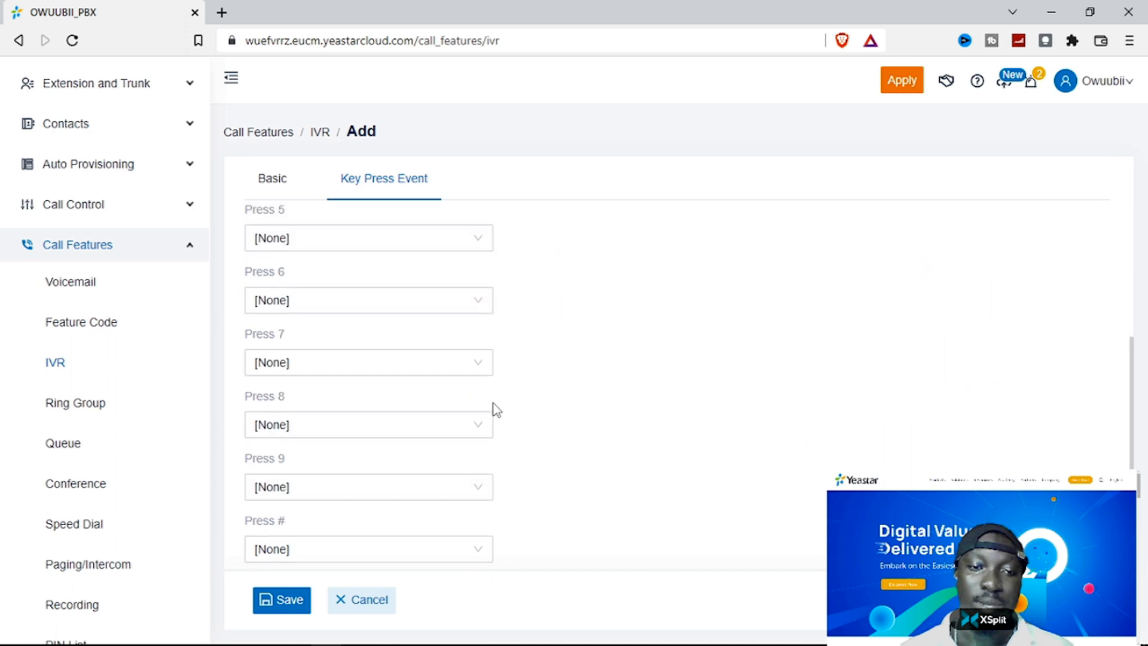
pyautogui.scroll(-3, 481, 412)
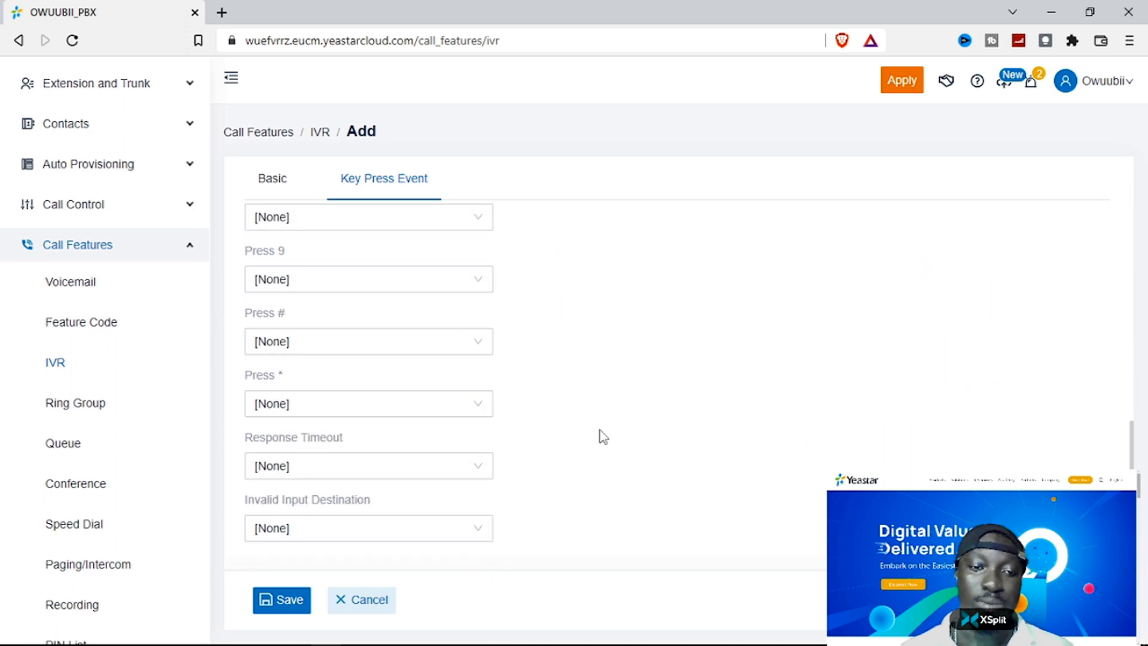
pyautogui.scroll(4, 601, 436)
pyautogui.scroll(1, 604, 436)
pyautogui.scroll(-5, 600, 429)
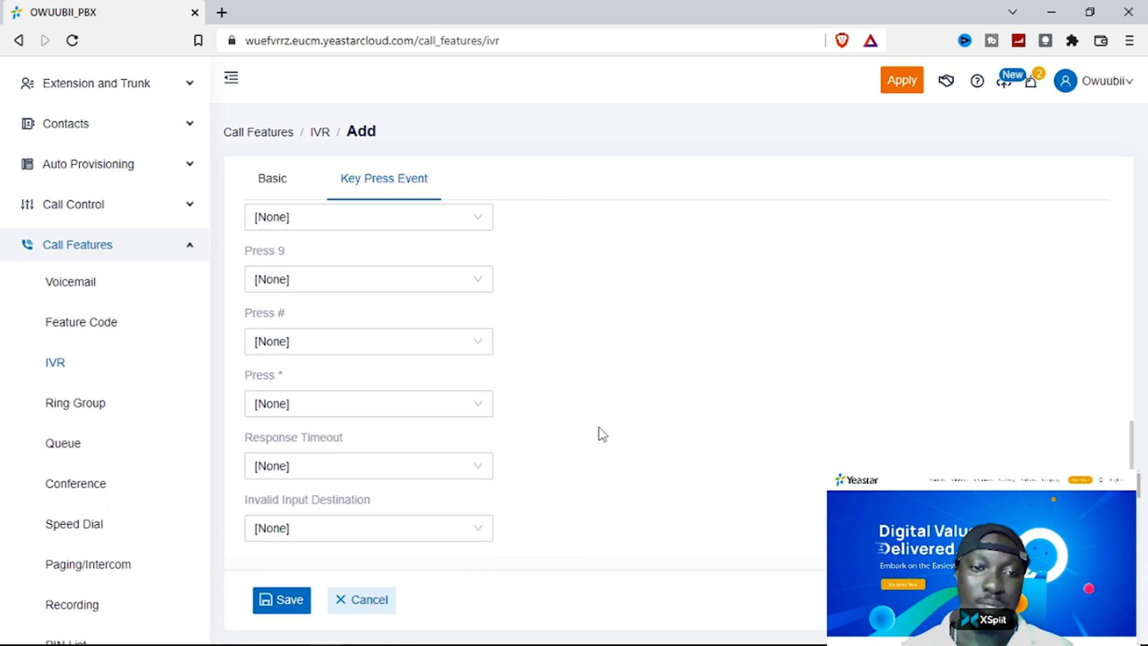
pyautogui.click(337, 341)
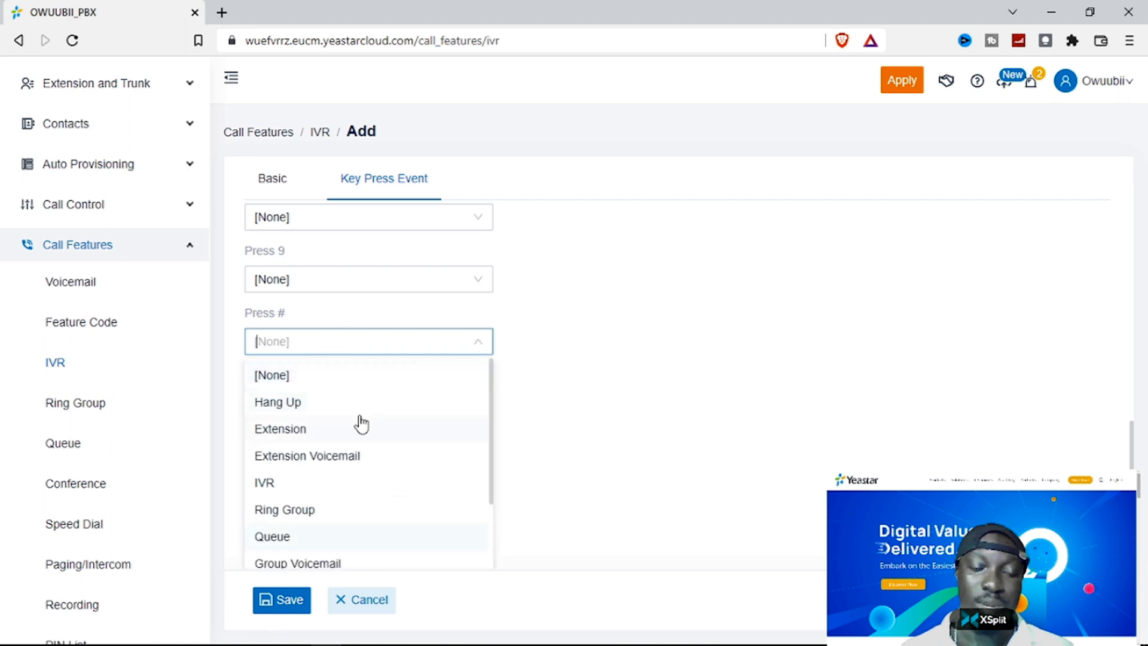
pyautogui.click(337, 365)
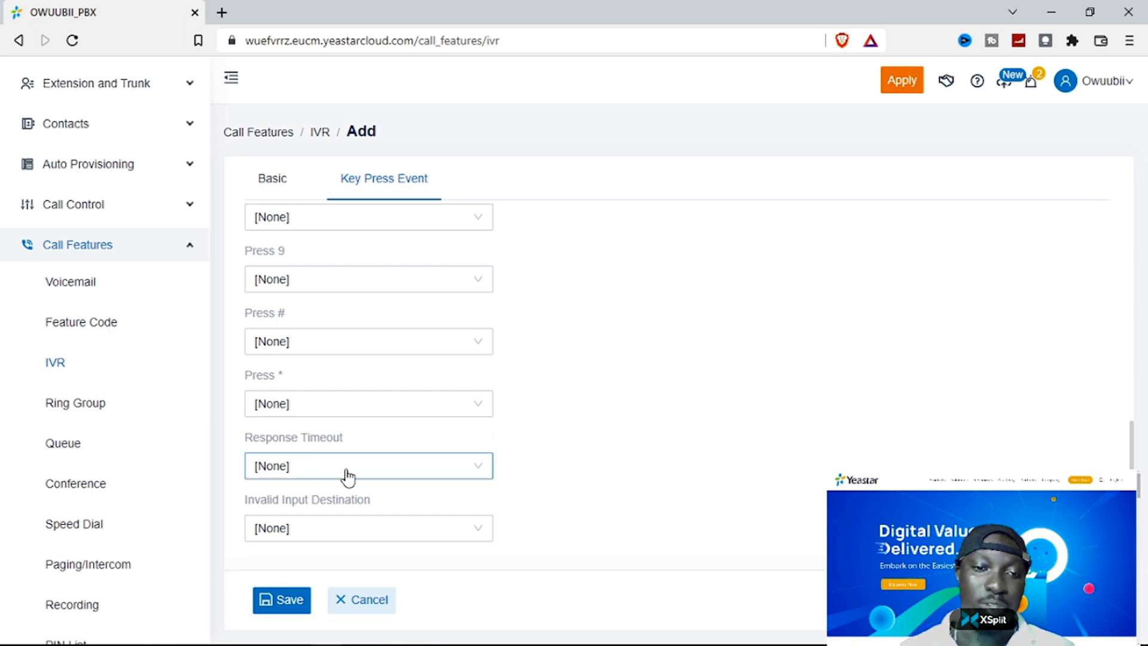
pyautogui.click(373, 469)
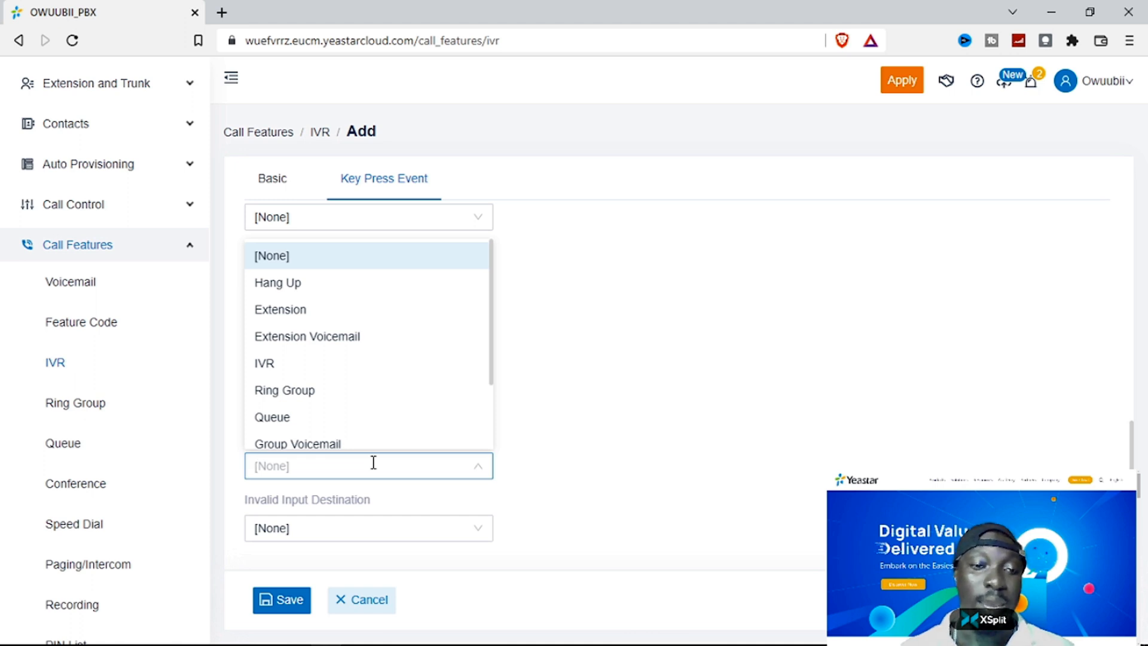
pyautogui.scroll(-1, 377, 314)
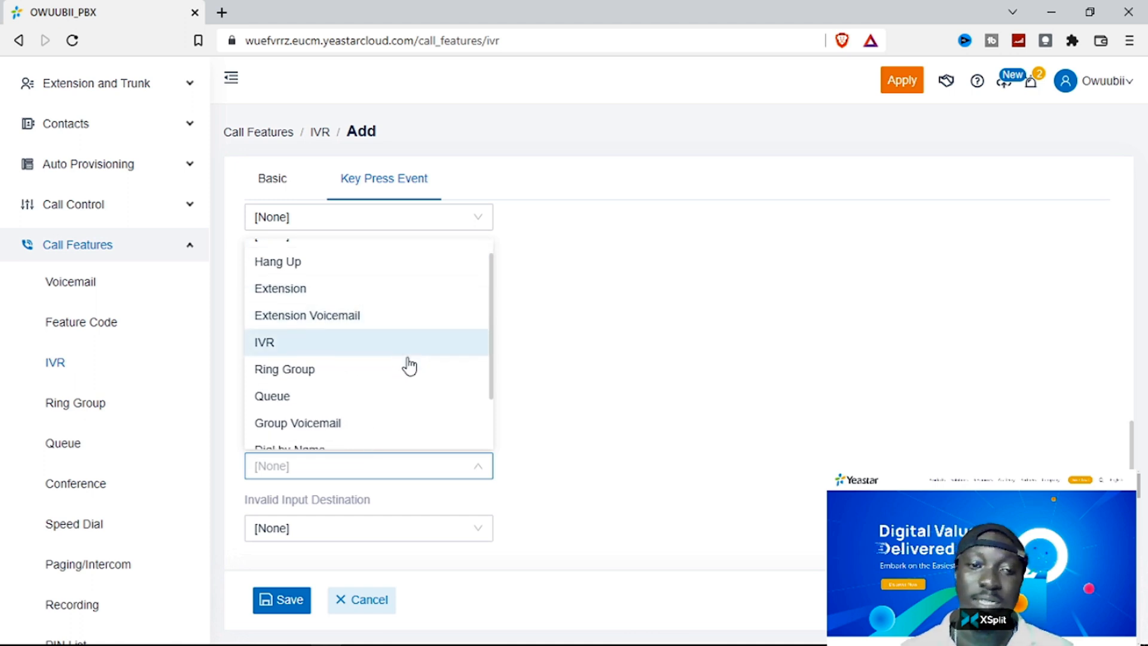
pyautogui.scroll(-3, 408, 366)
pyautogui.scroll(4, 409, 365)
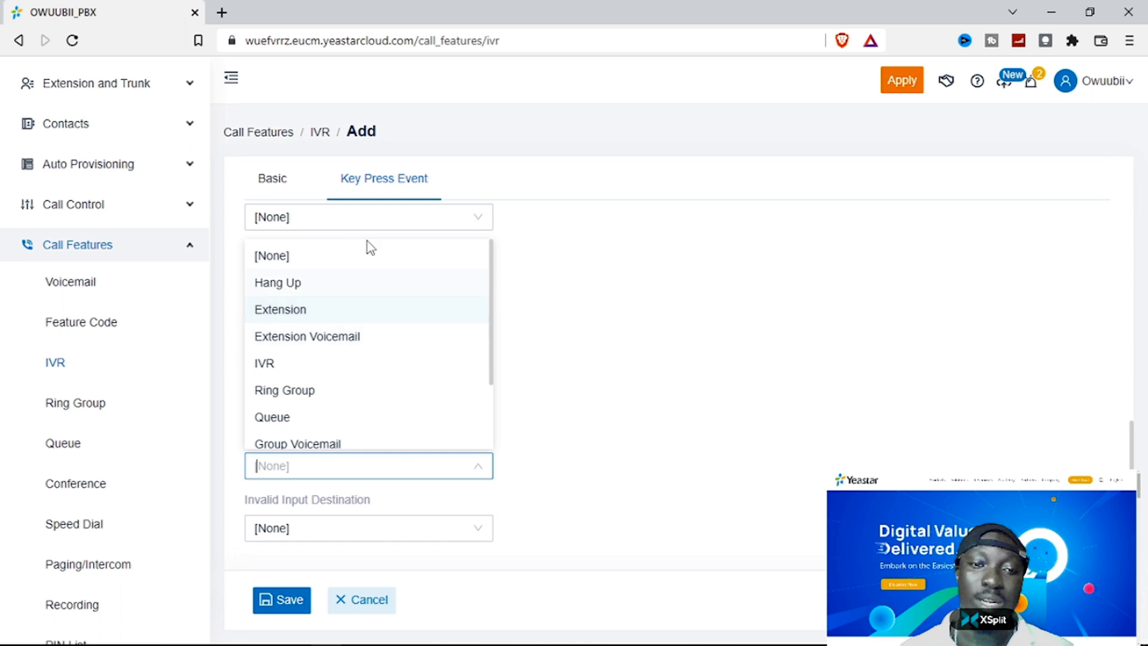
# - Send IVR response timeouts to extension 100
pyautogui.click(556, 290)
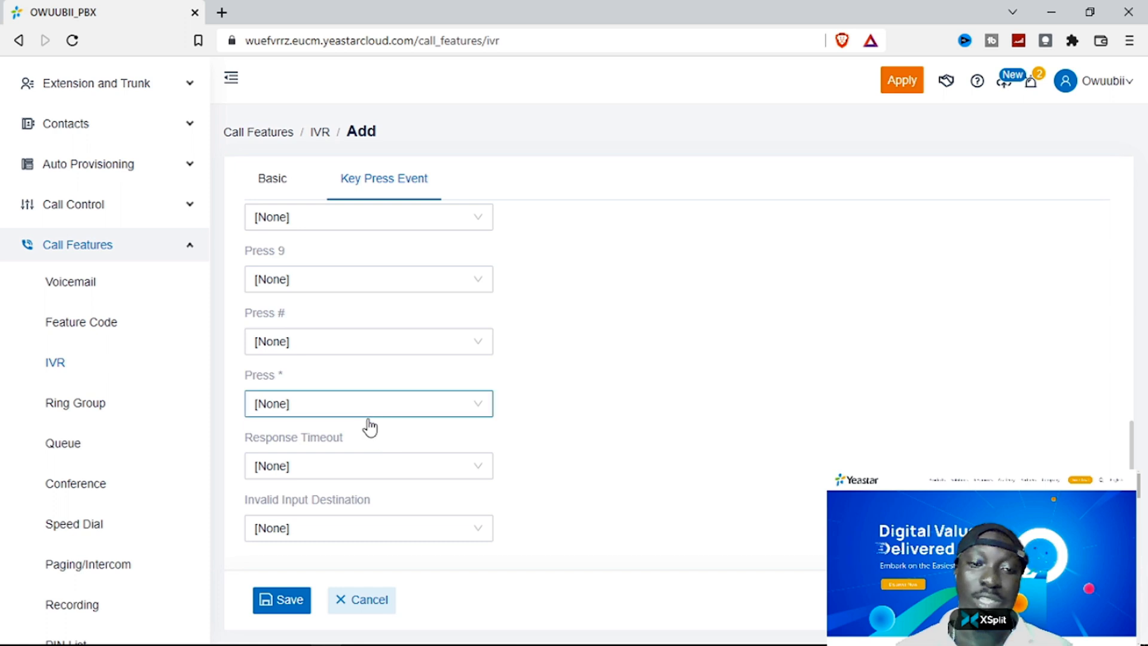
pyautogui.click(377, 465)
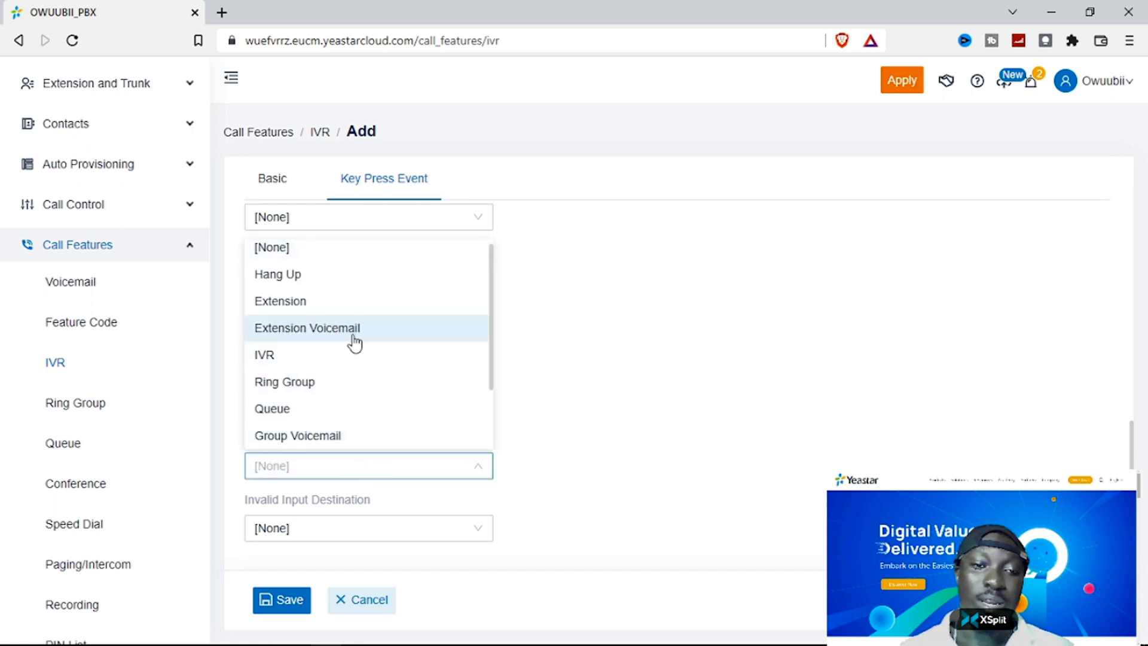
pyautogui.scroll(-2, 370, 396)
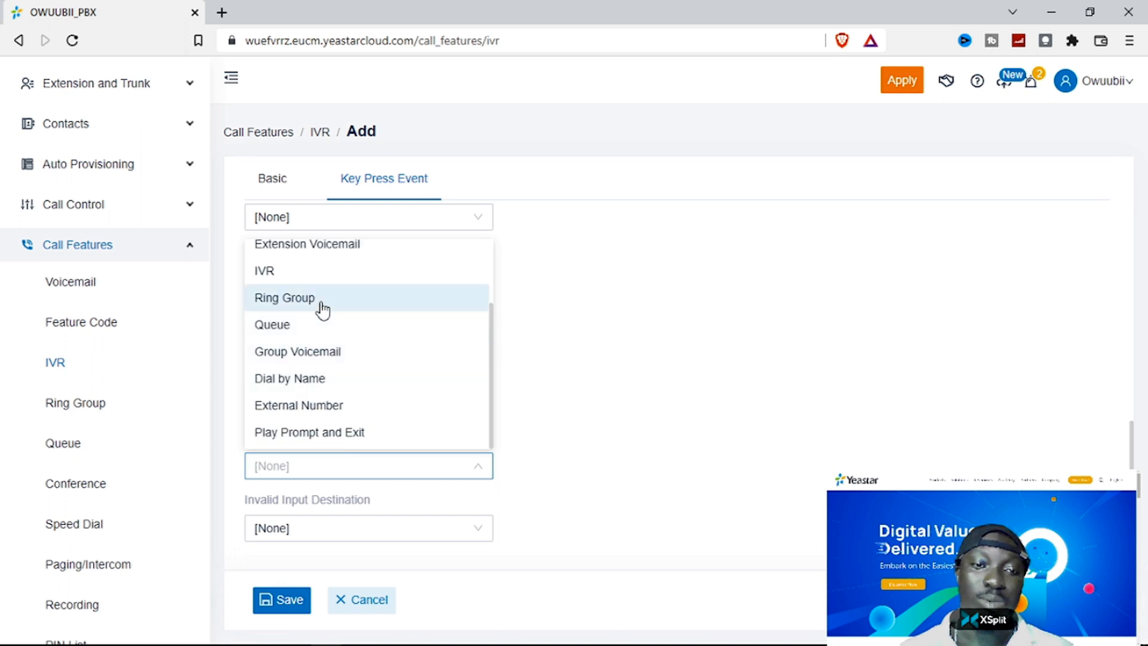
pyautogui.click(332, 271)
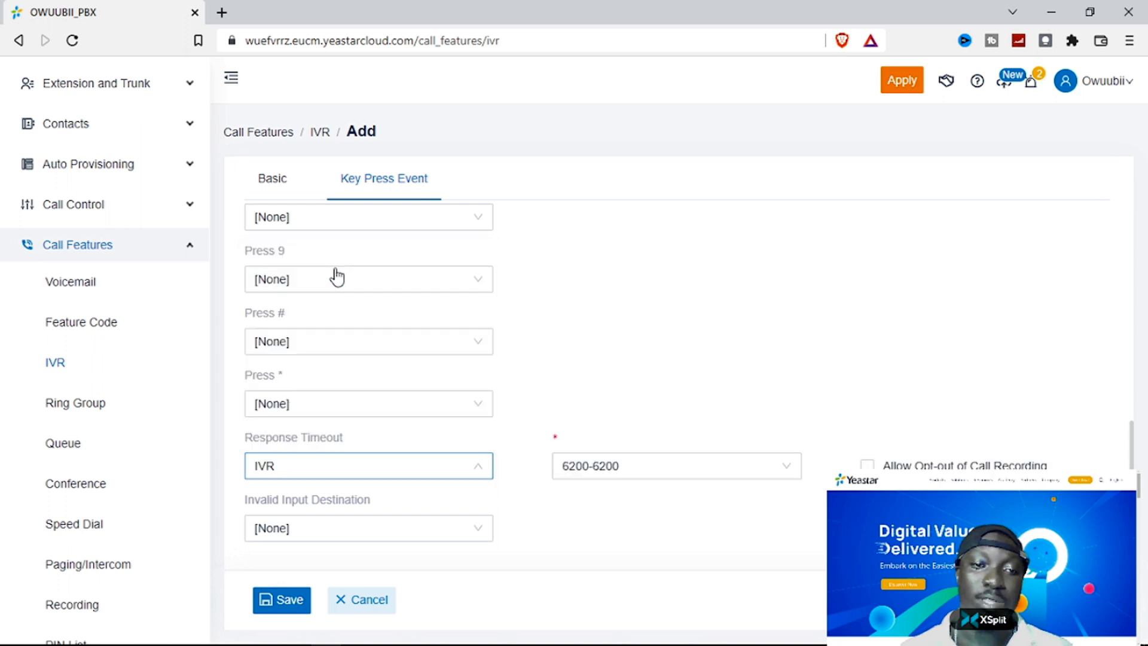
pyautogui.click(753, 466)
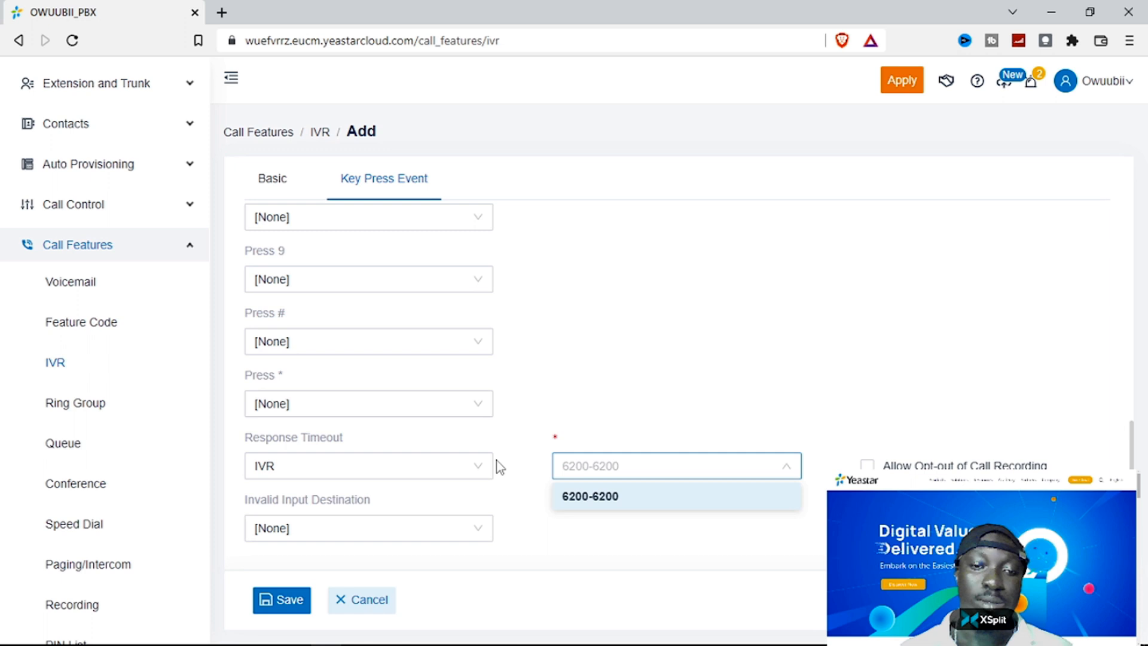
pyautogui.click(481, 466)
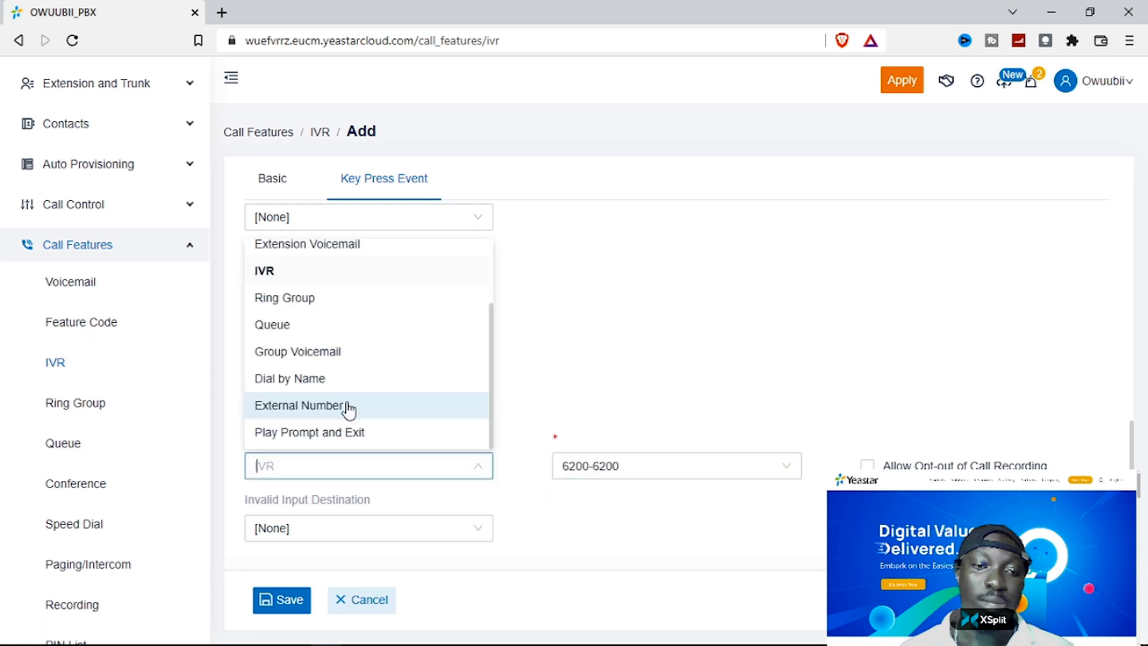
pyautogui.click(332, 326)
pyautogui.click(386, 464)
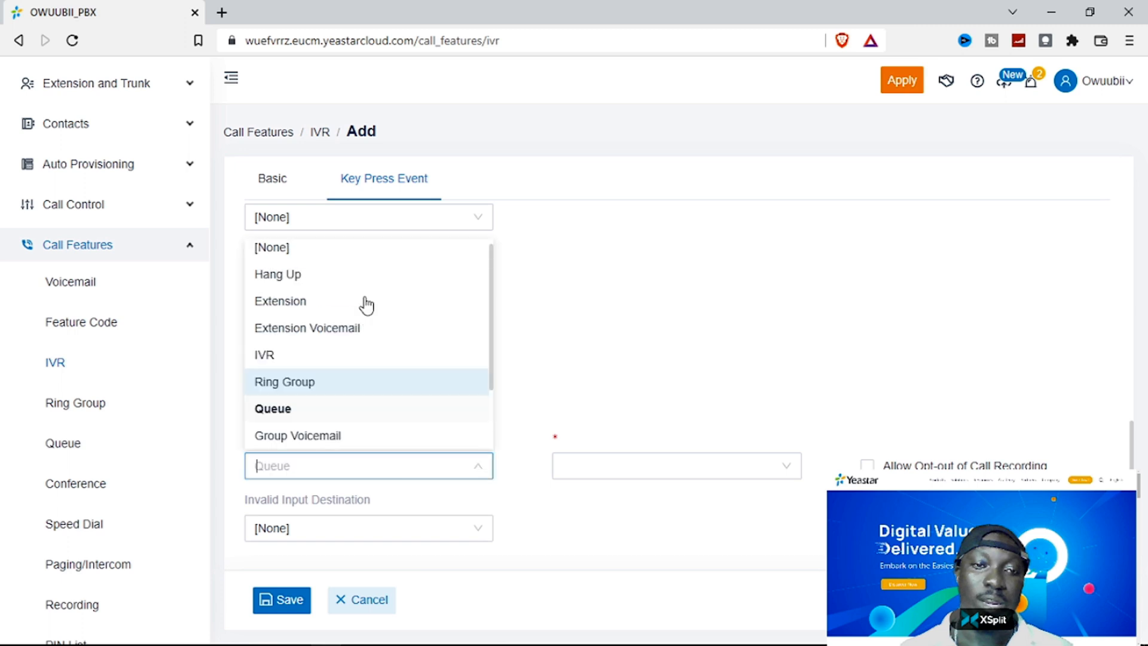
pyautogui.click(341, 305)
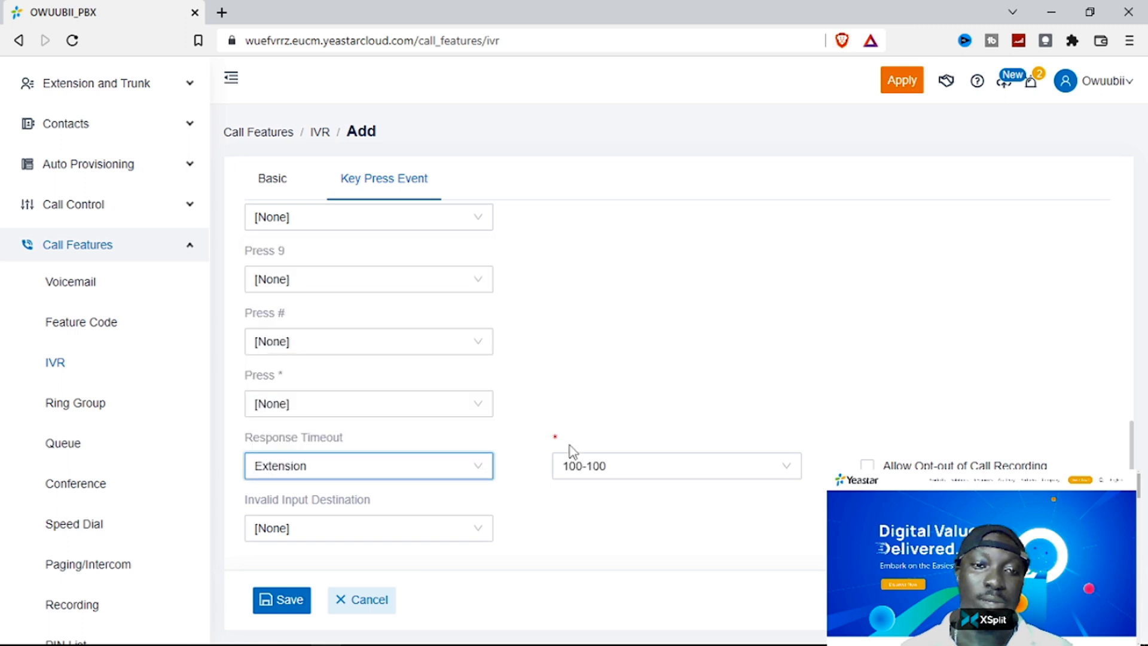
pyautogui.click(569, 446)
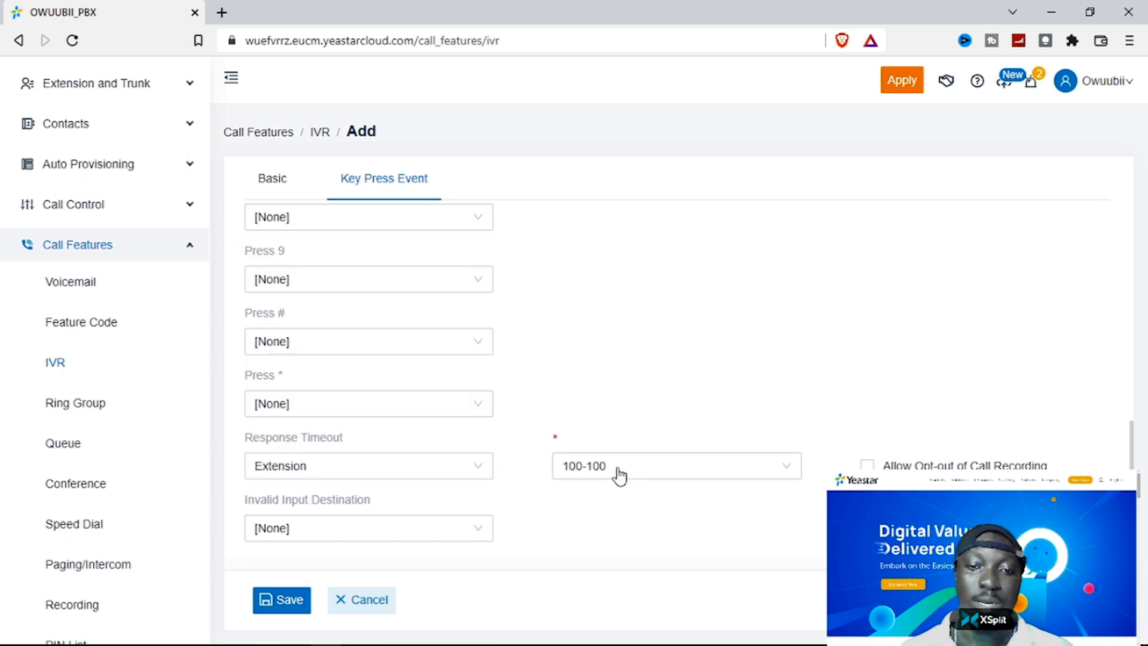
# - Route invalid input to IVR 6200 and save IVR 6201
pyautogui.click(475, 530)
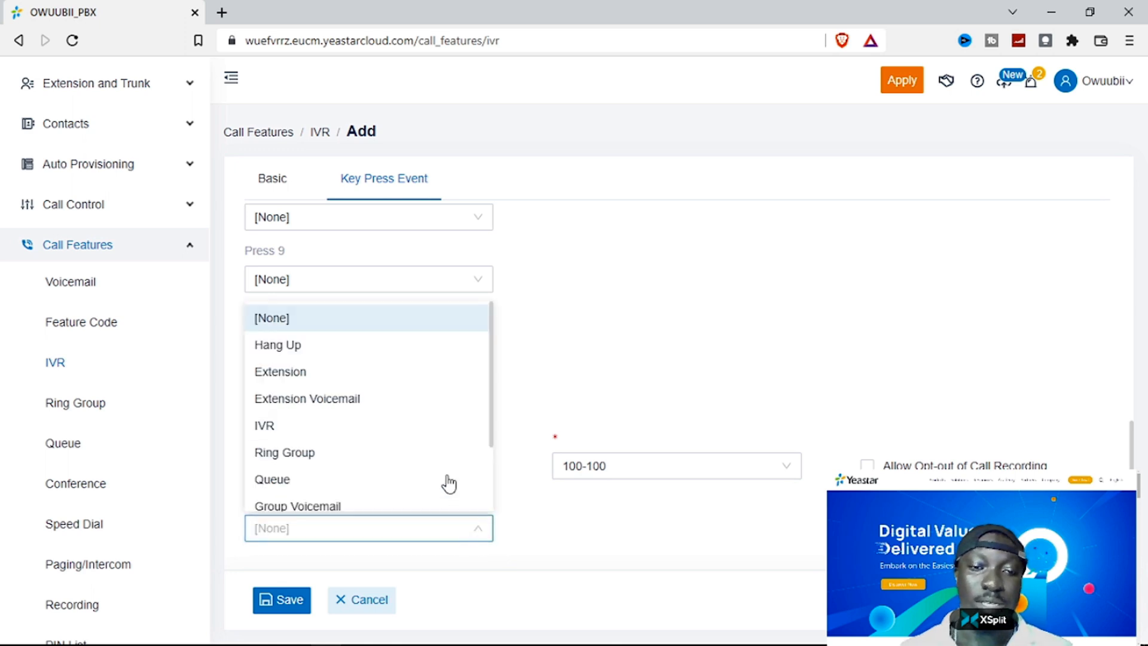
pyautogui.click(361, 434)
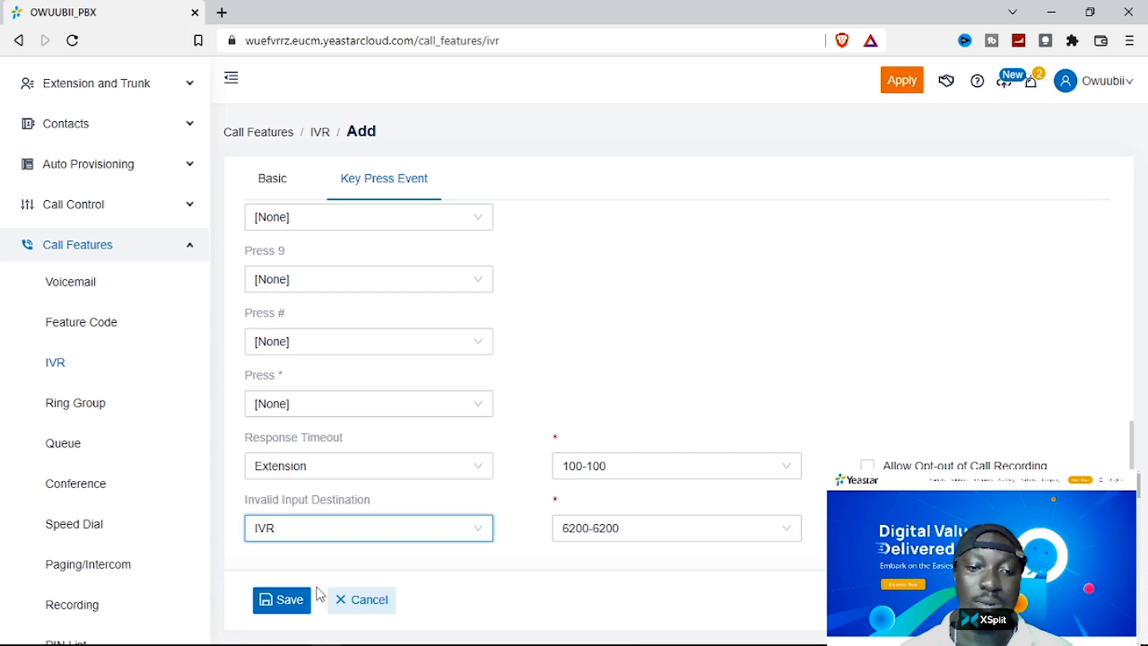
pyautogui.click(302, 605)
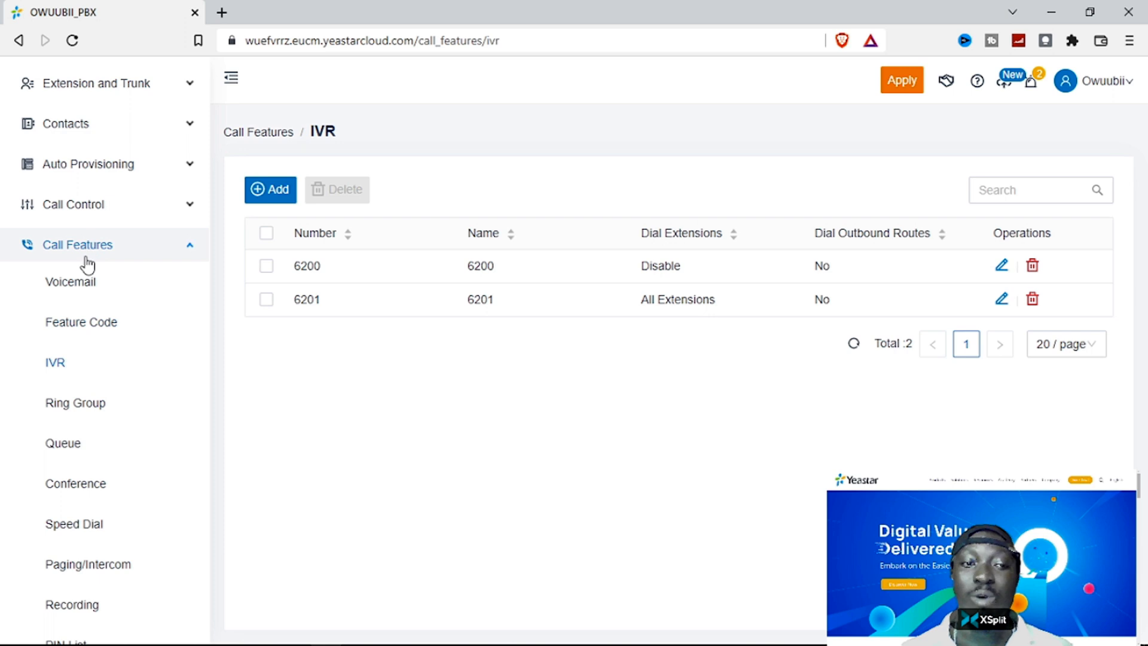
# - Go to Call Features > Ring Group, which shows an empty No Data list
pyautogui.scroll(-5, 134, 442)
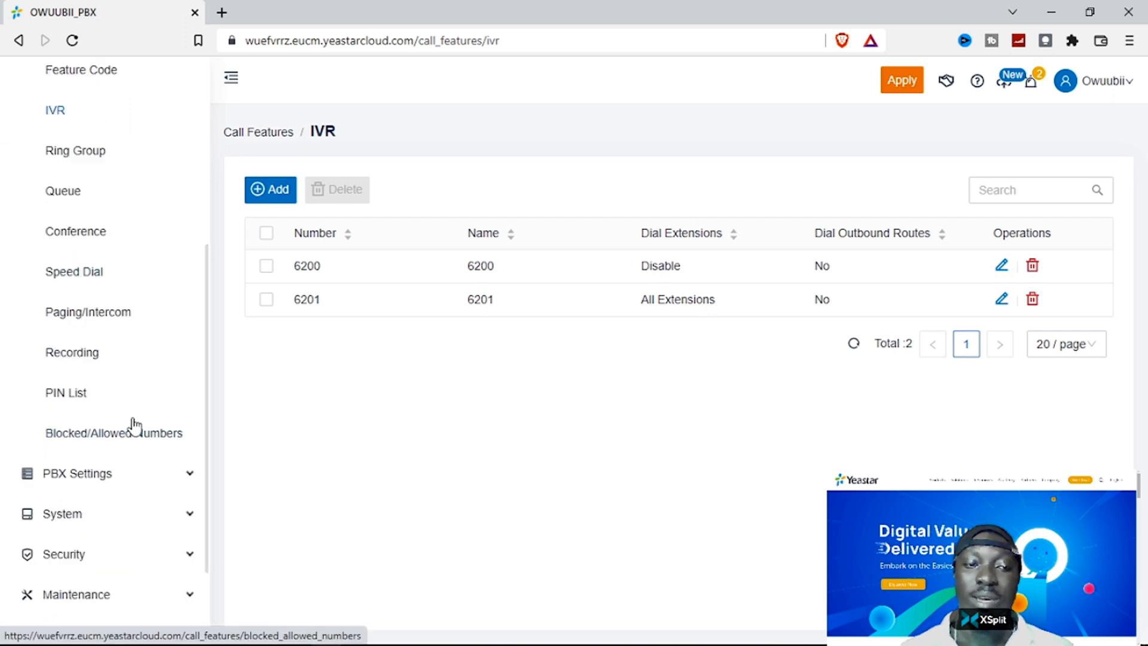
pyautogui.click(87, 158)
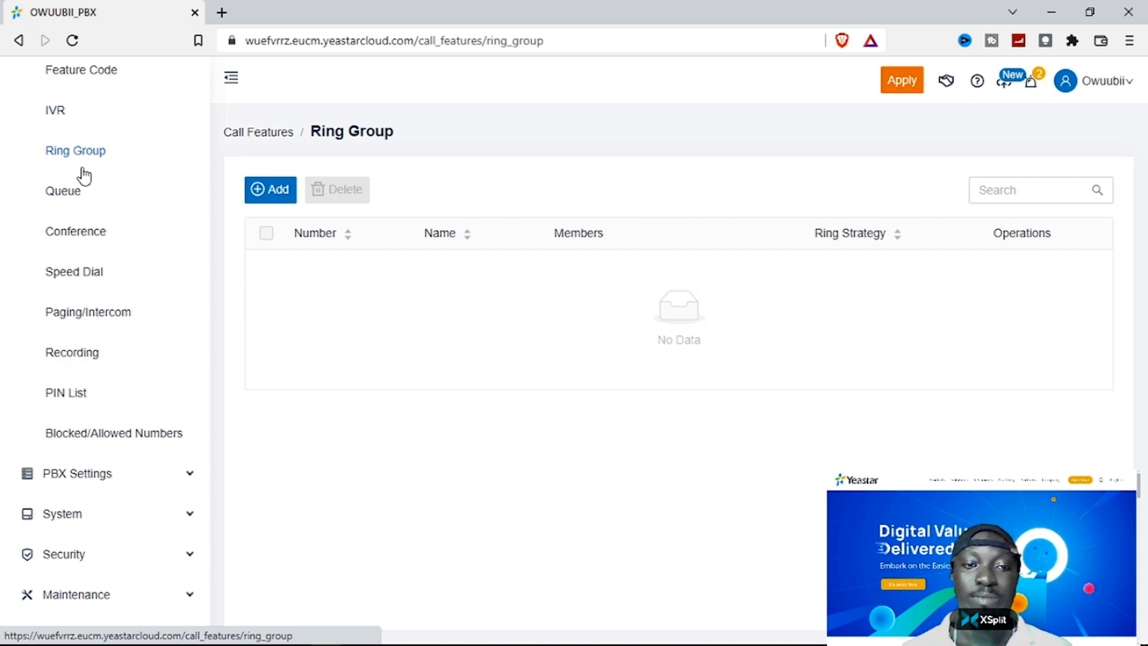
# - Add ring group 500 with the Ring Sequentially ring strategy
pyautogui.click(276, 192)
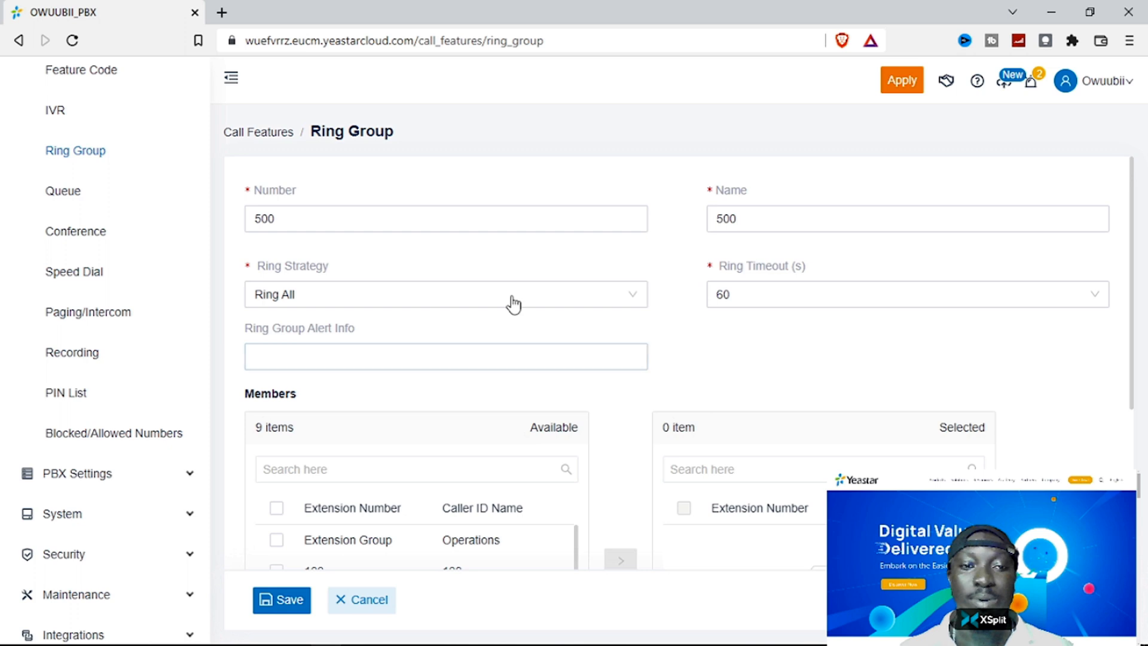
pyautogui.click(410, 215)
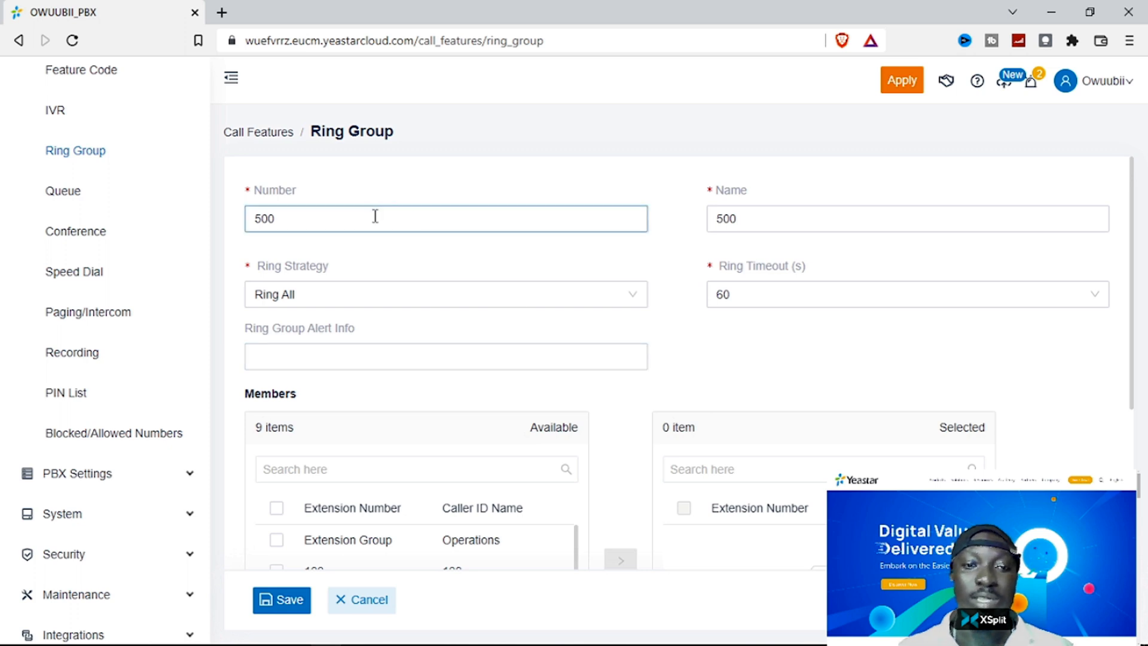
pyautogui.click(400, 297)
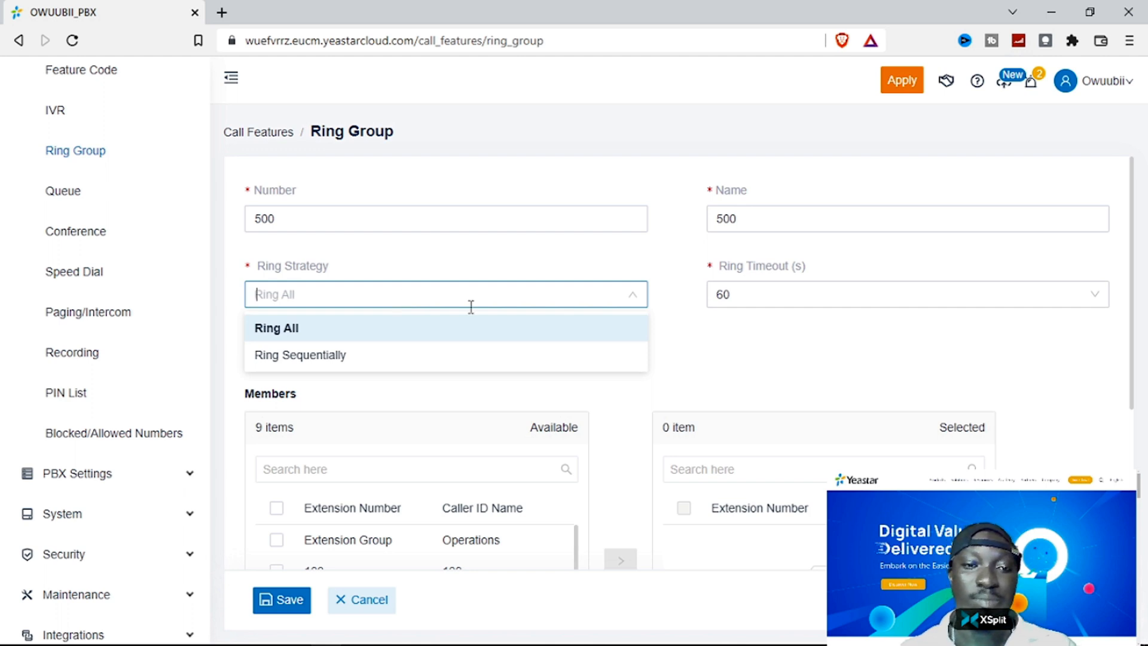
pyautogui.click(668, 307)
pyautogui.click(365, 299)
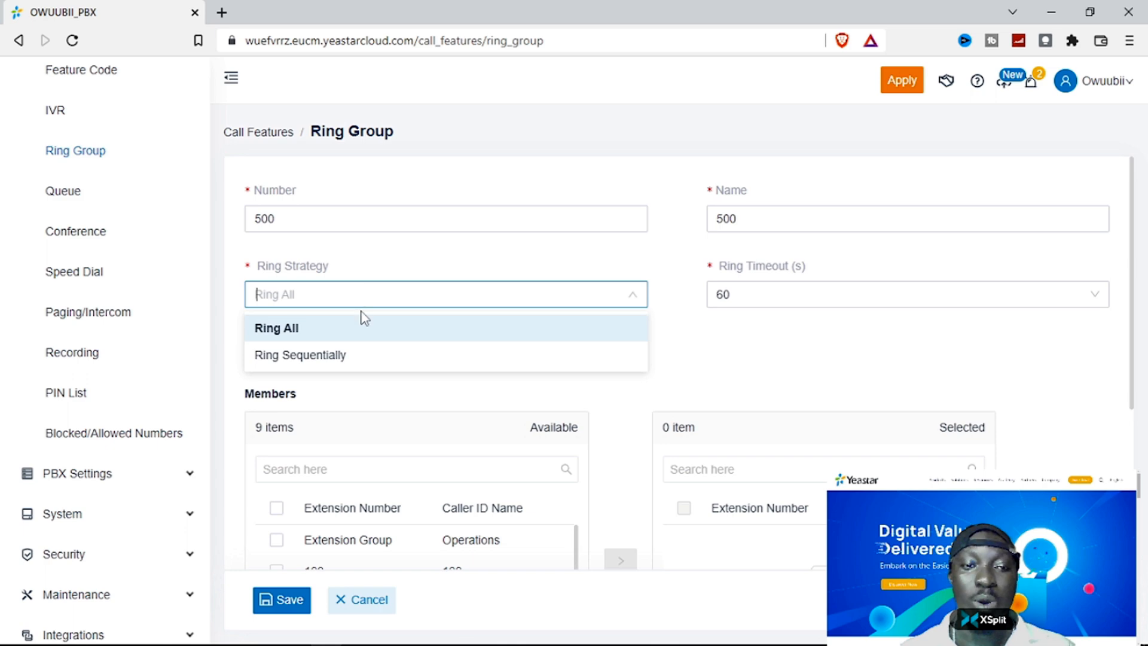
pyautogui.click(335, 355)
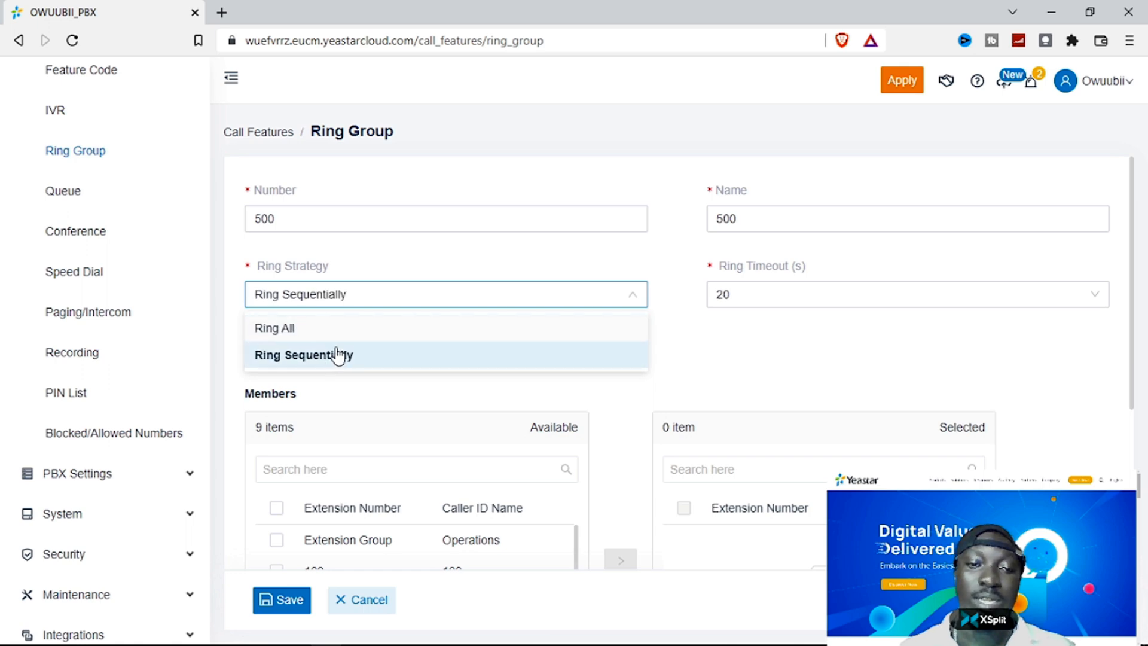
pyautogui.click(680, 332)
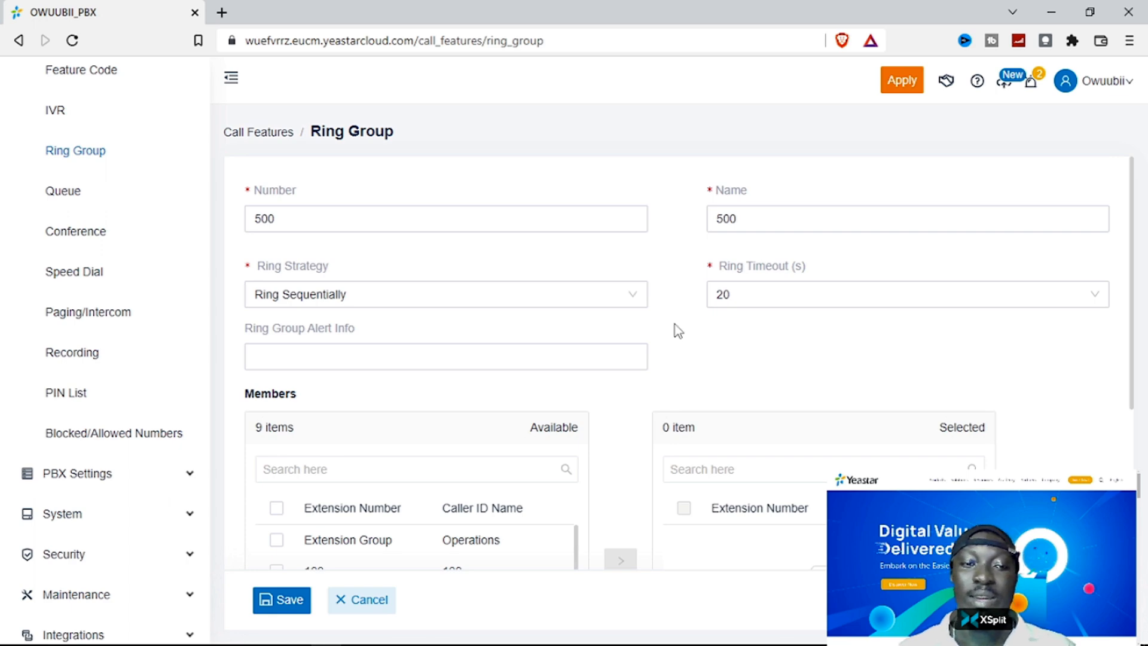
# - Set the ring group's ring timeout to 10 seconds
pyautogui.click(746, 293)
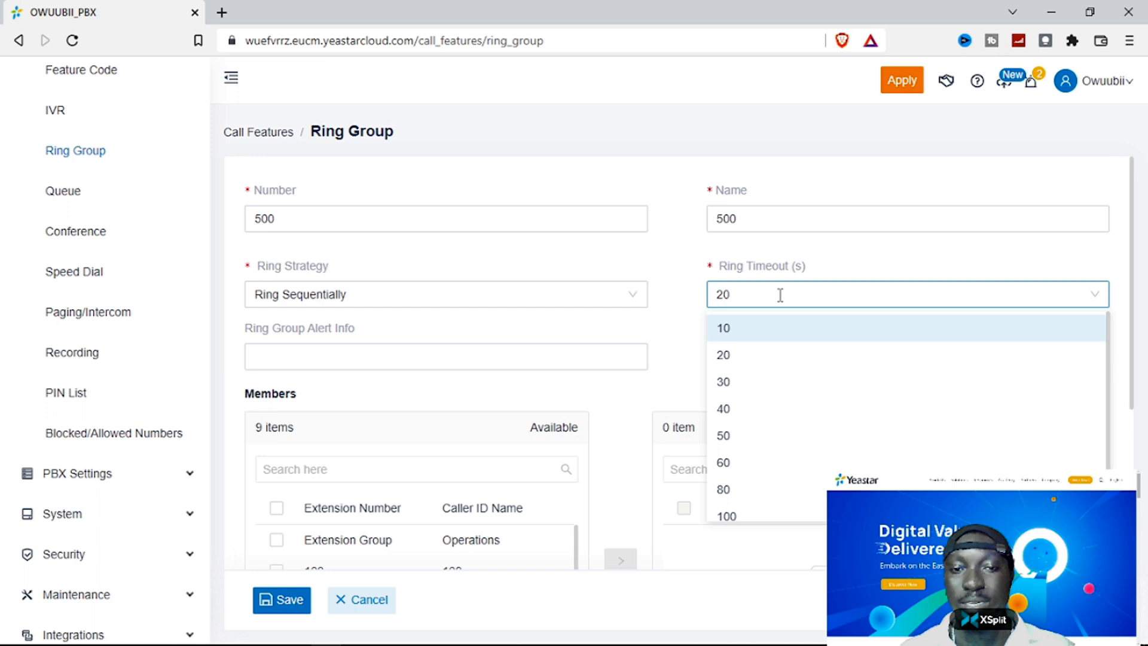
pyautogui.click(746, 330)
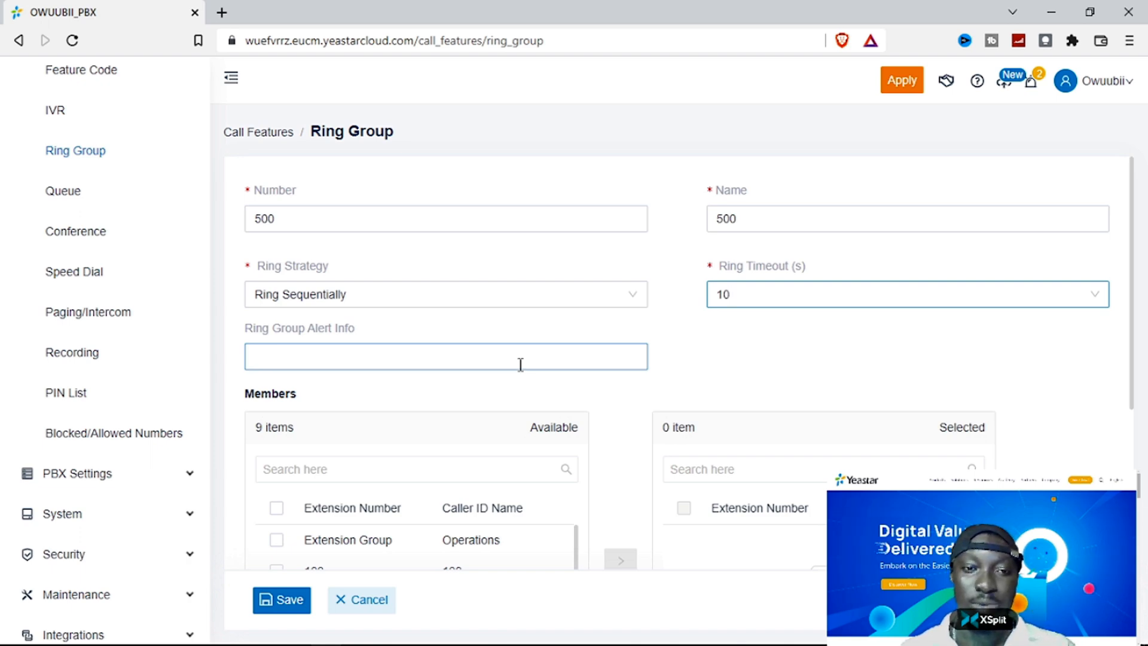
pyautogui.click(520, 364)
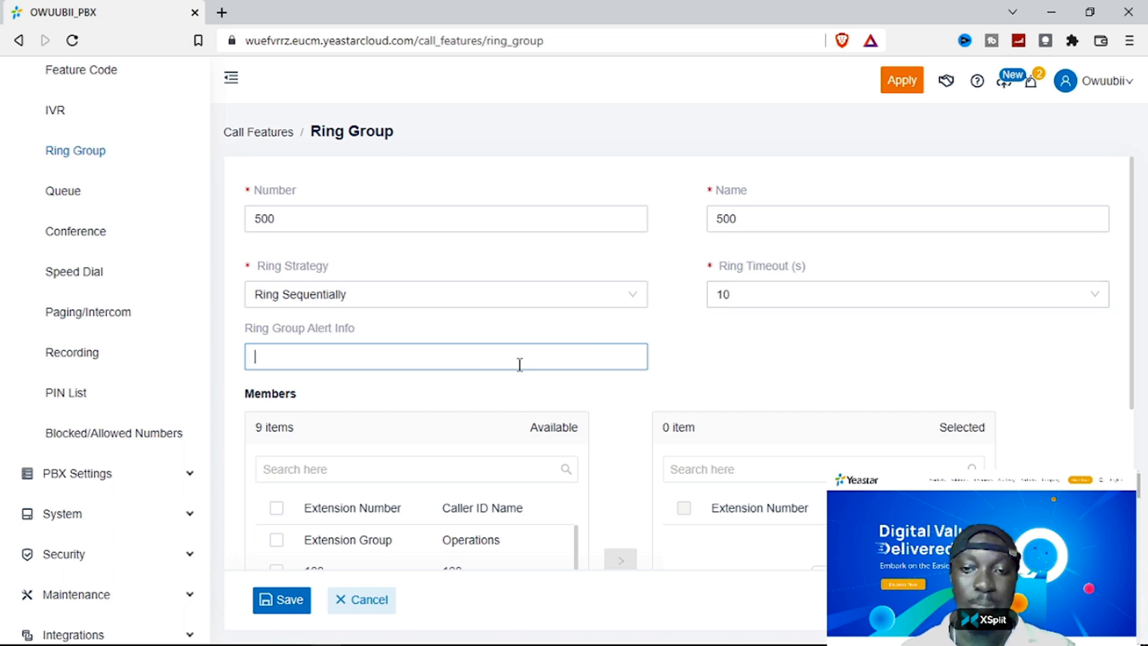
# - Move extensions 100, 101, 102, 103 and 104 into the ring group's Selected members
pyautogui.scroll(-3, 520, 364)
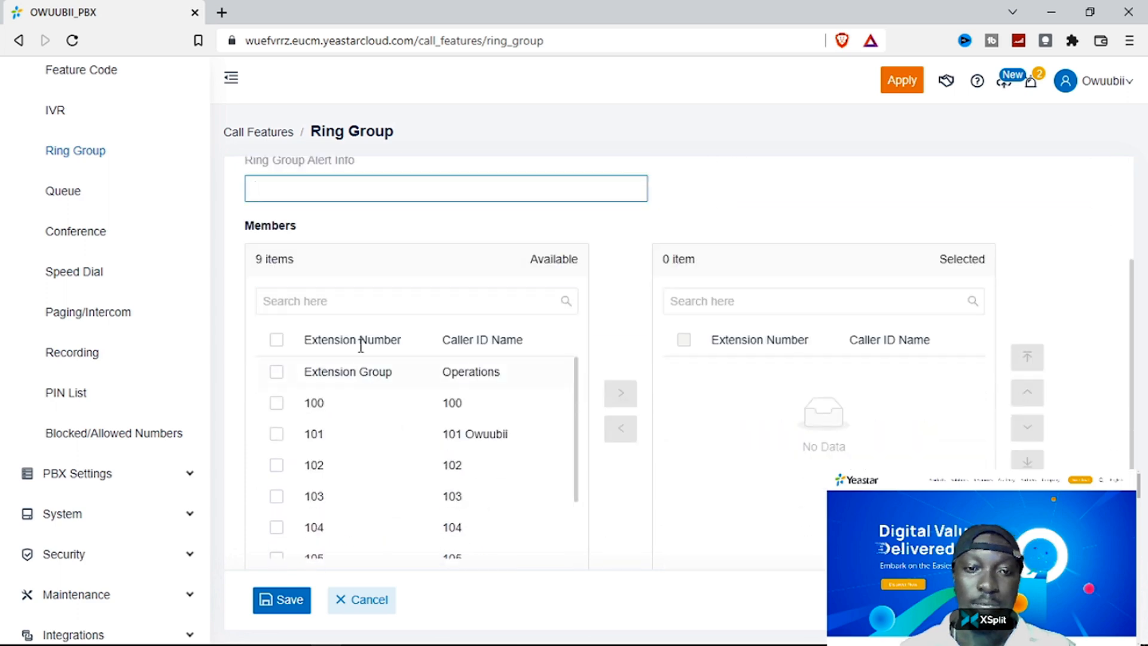
pyautogui.click(277, 404)
pyautogui.click(277, 435)
pyautogui.click(277, 466)
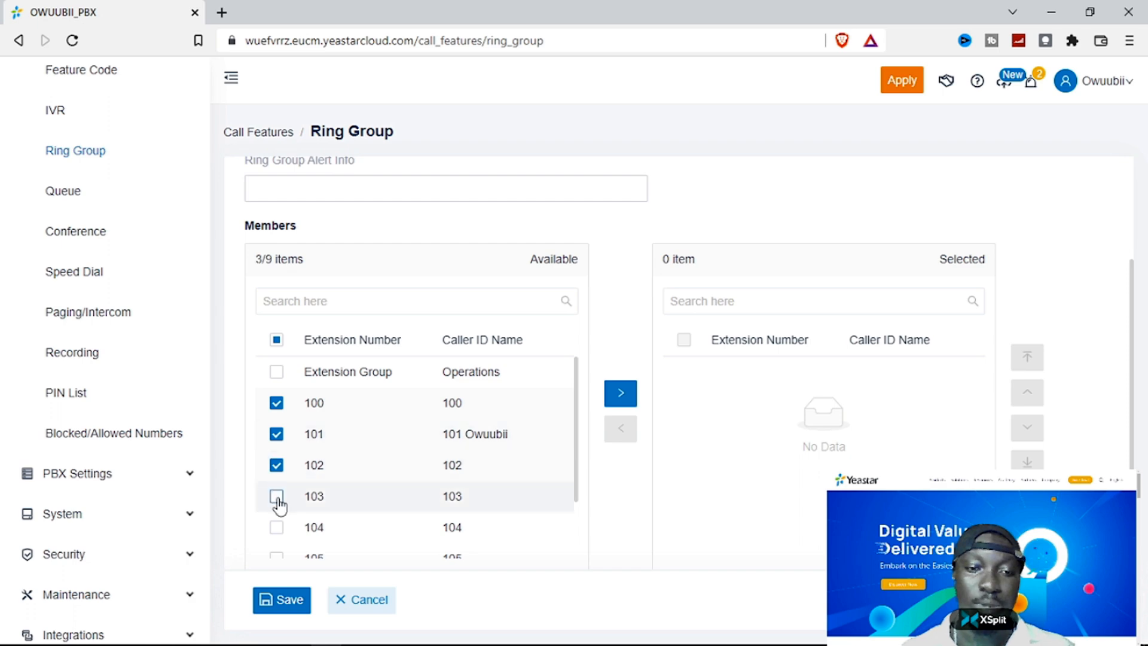
pyautogui.click(277, 497)
pyautogui.click(276, 528)
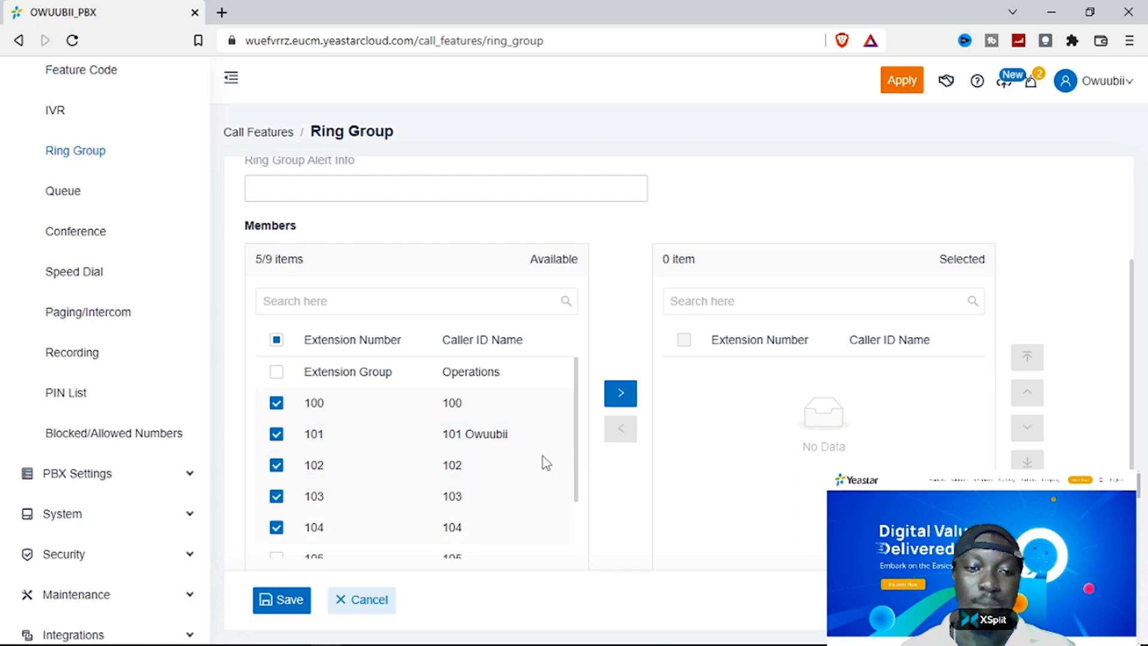
pyautogui.click(620, 392)
pyautogui.scroll(-2, 620, 393)
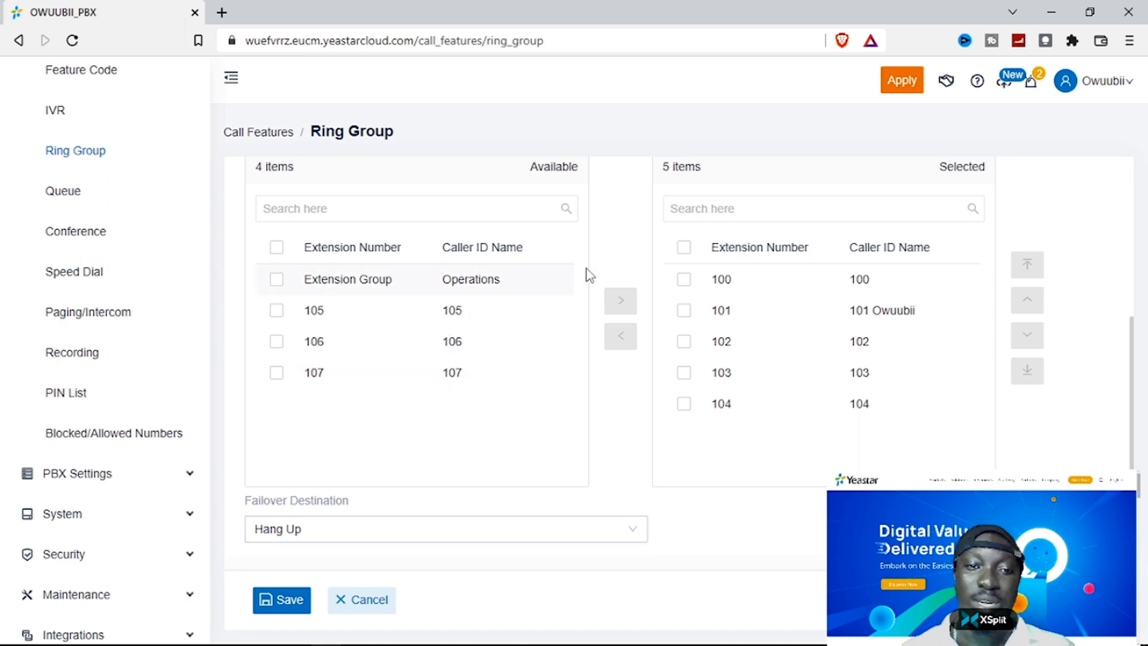
# - Set the ring group failover destination to group voicemail 300-OPERATIONS
pyautogui.click(558, 531)
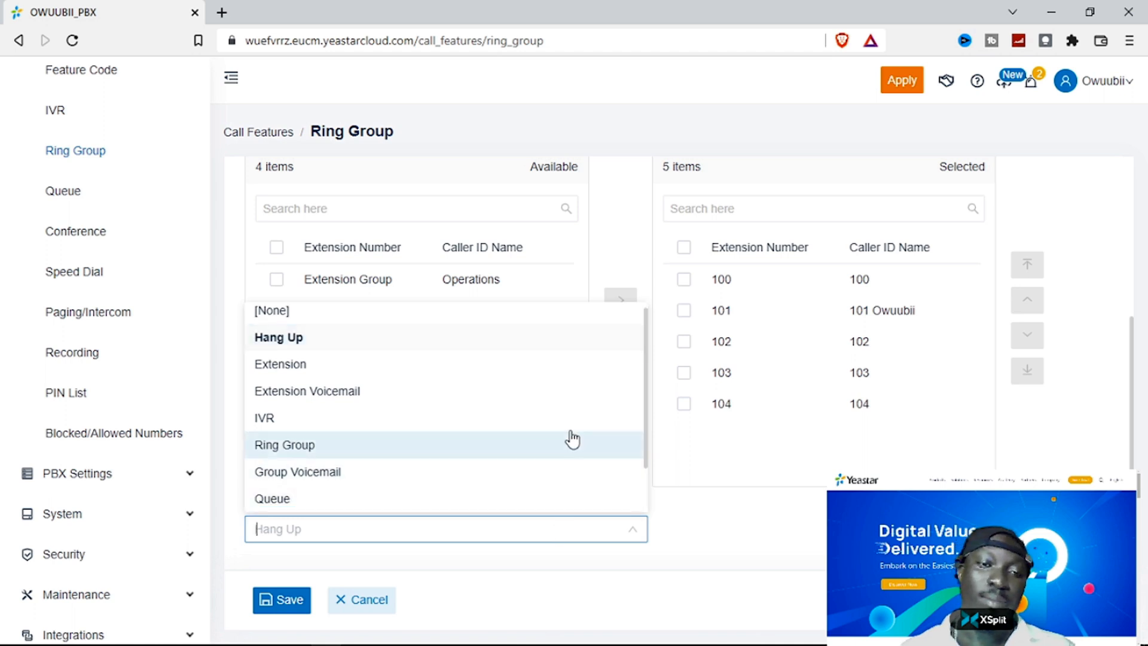
pyautogui.scroll(-2, 383, 413)
pyautogui.click(354, 415)
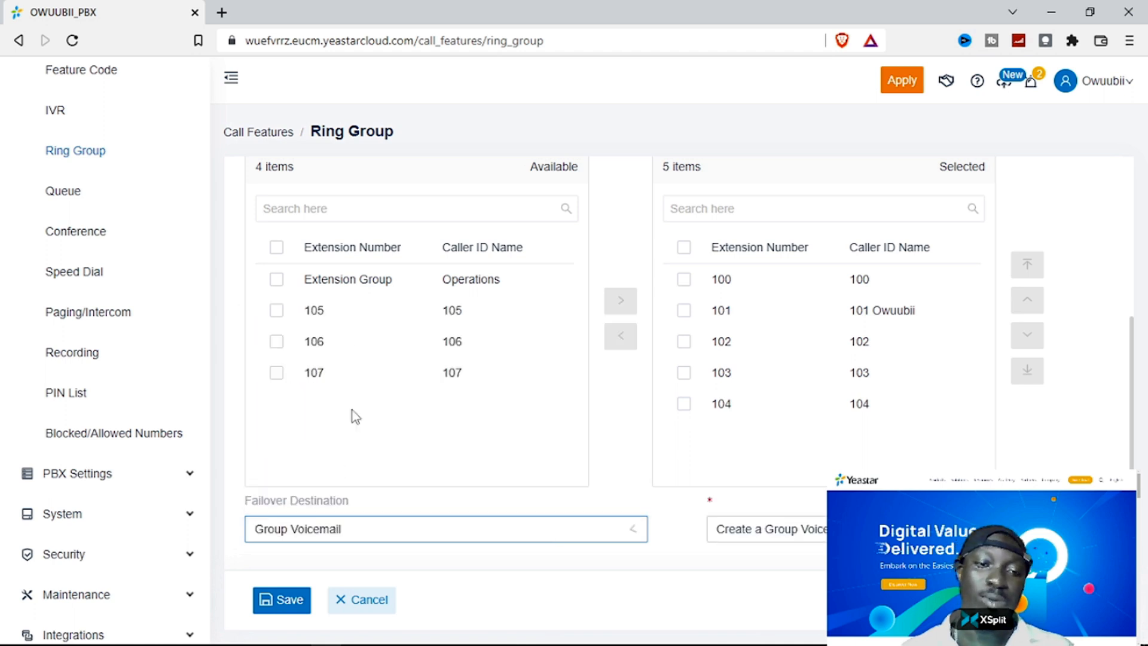
pyautogui.click(811, 540)
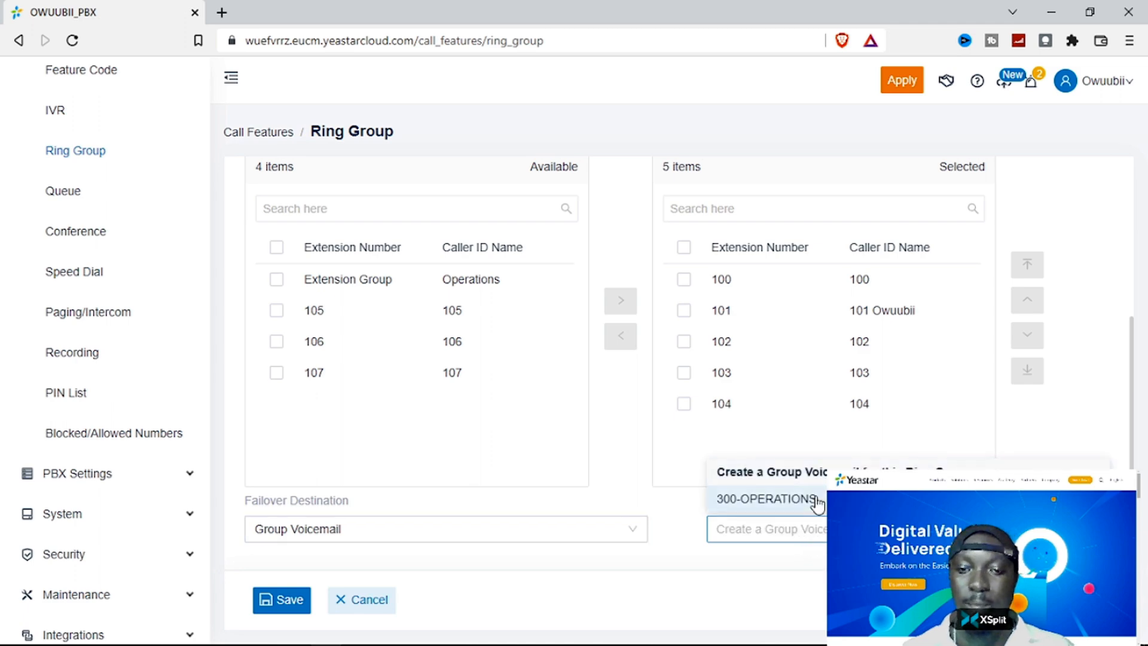
pyautogui.click(814, 501)
pyautogui.click(792, 534)
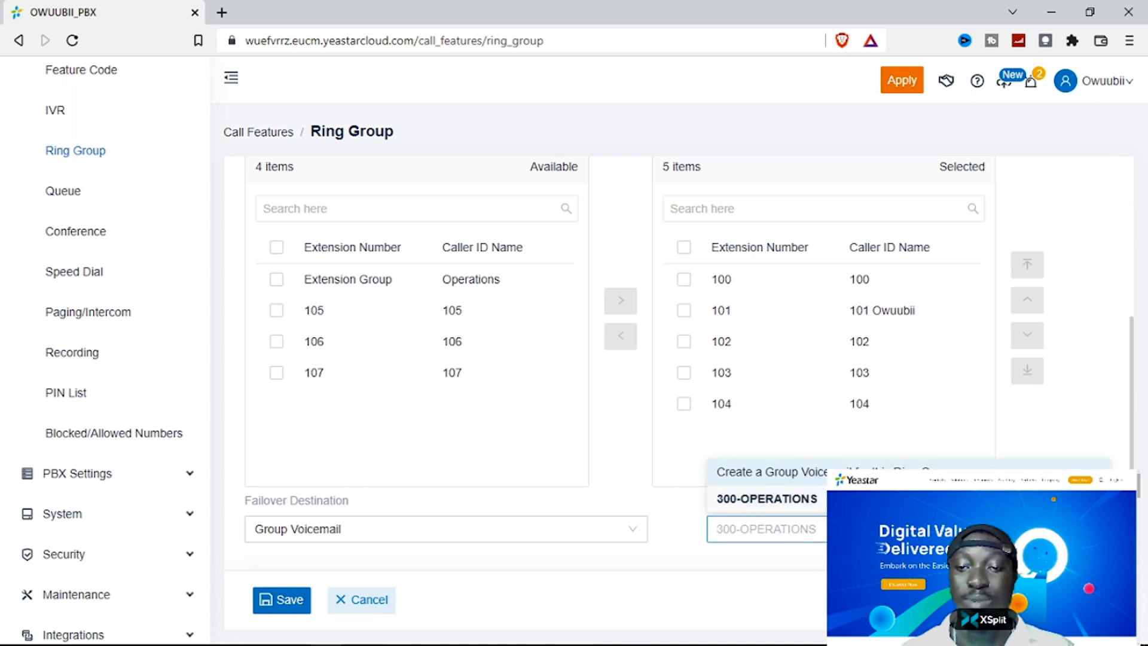
pyautogui.click(819, 508)
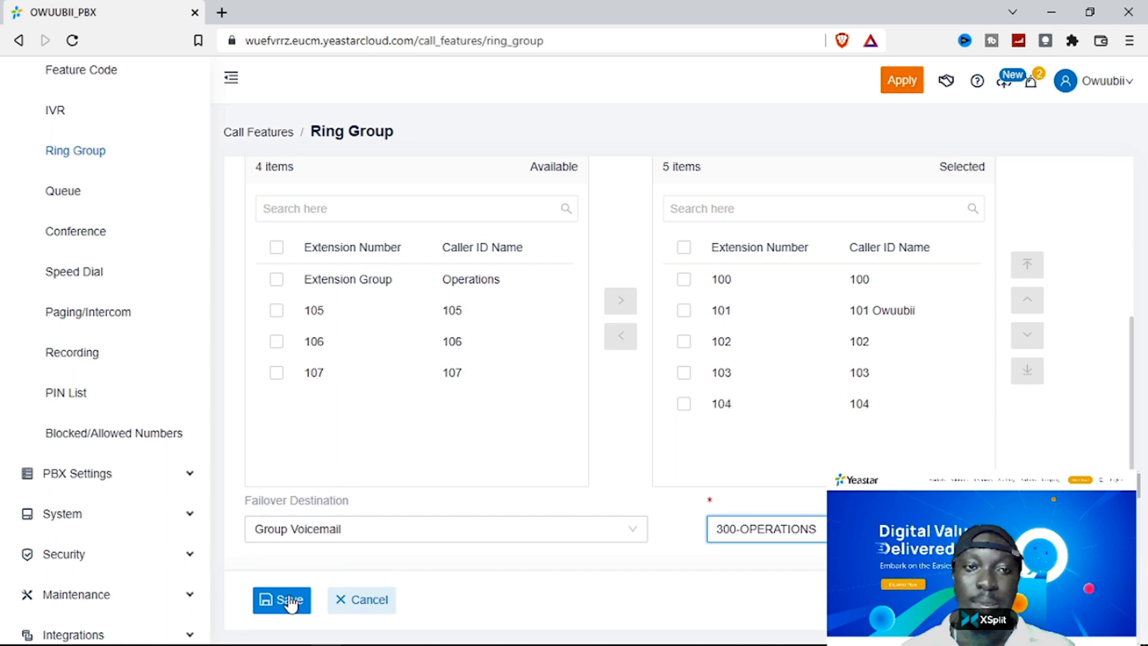
# - Save ring group 500 and start adding a new queue
pyautogui.scroll(5, 367, 502)
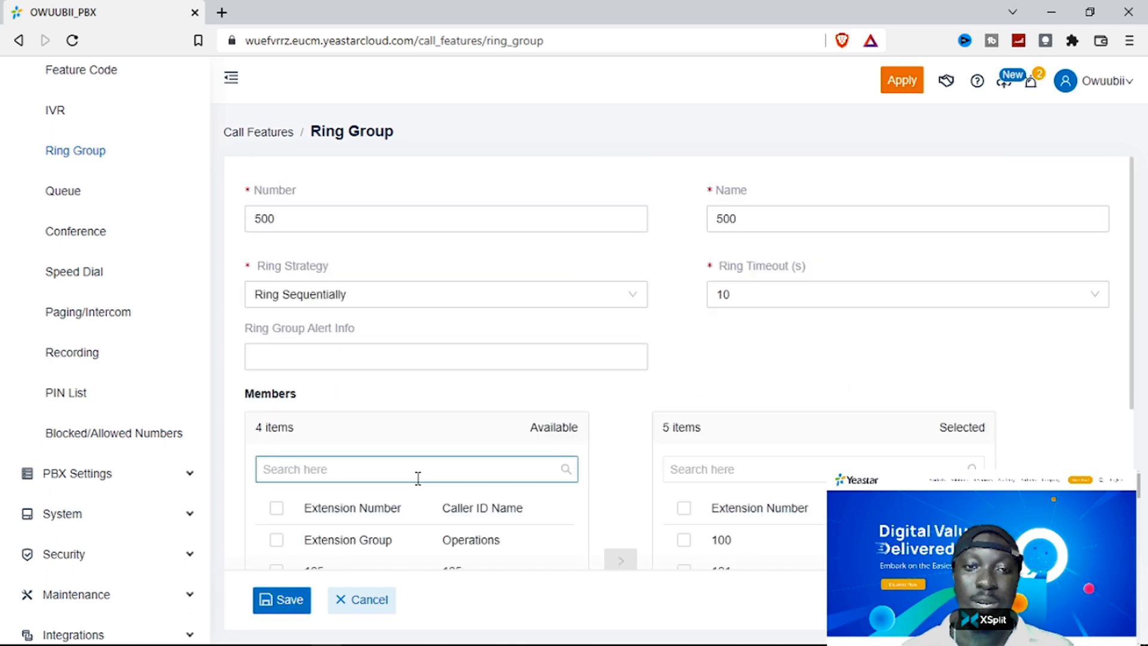
pyautogui.scroll(-4, 417, 478)
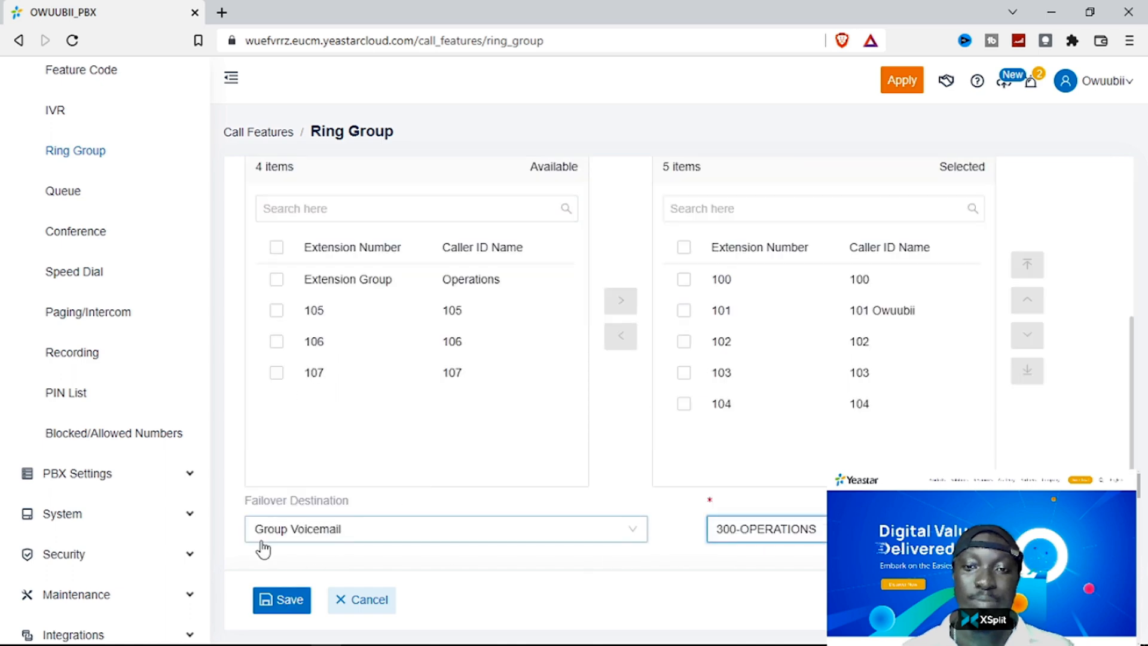
pyautogui.click(279, 598)
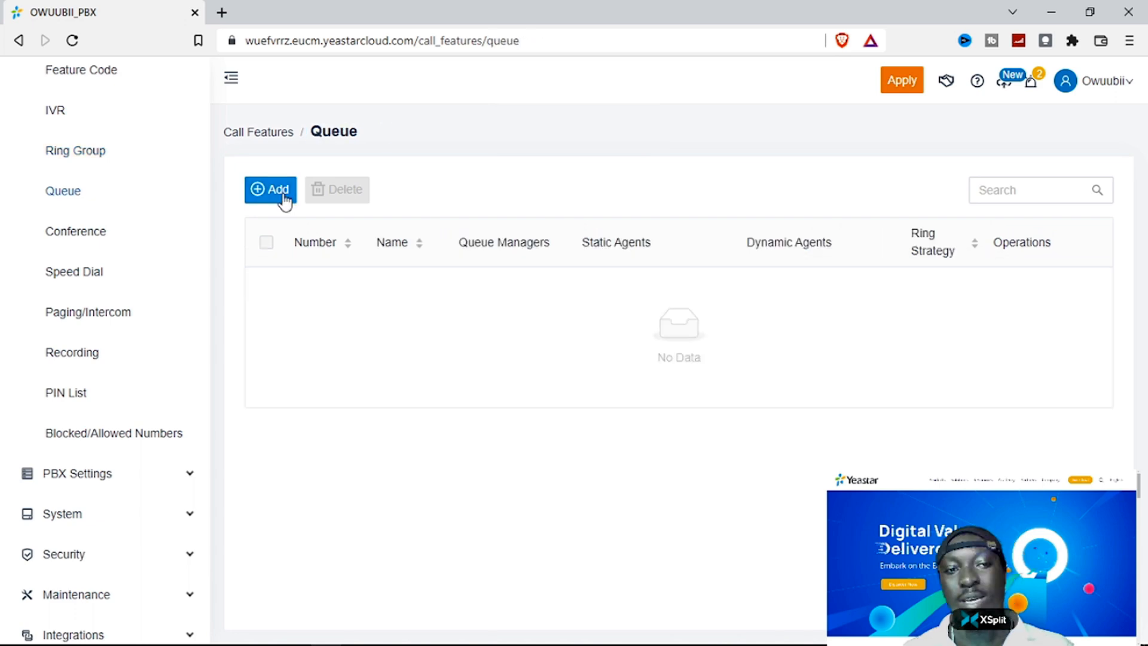
pyautogui.click(285, 202)
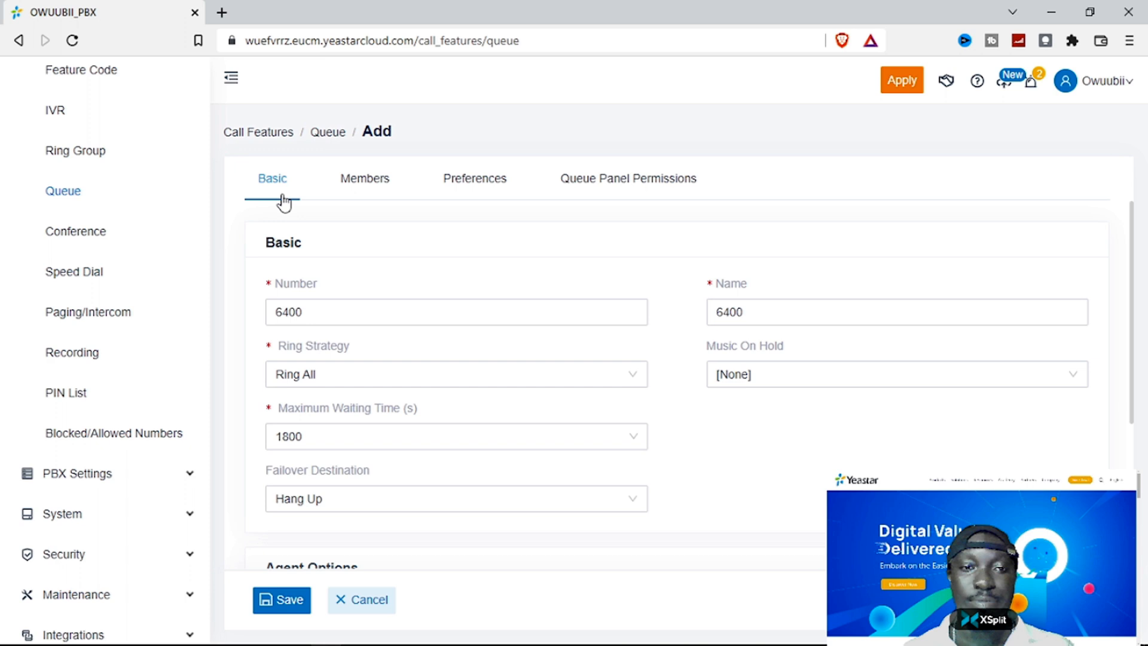
# - Set queue 6400's ring strategy to Random
pyautogui.click(486, 378)
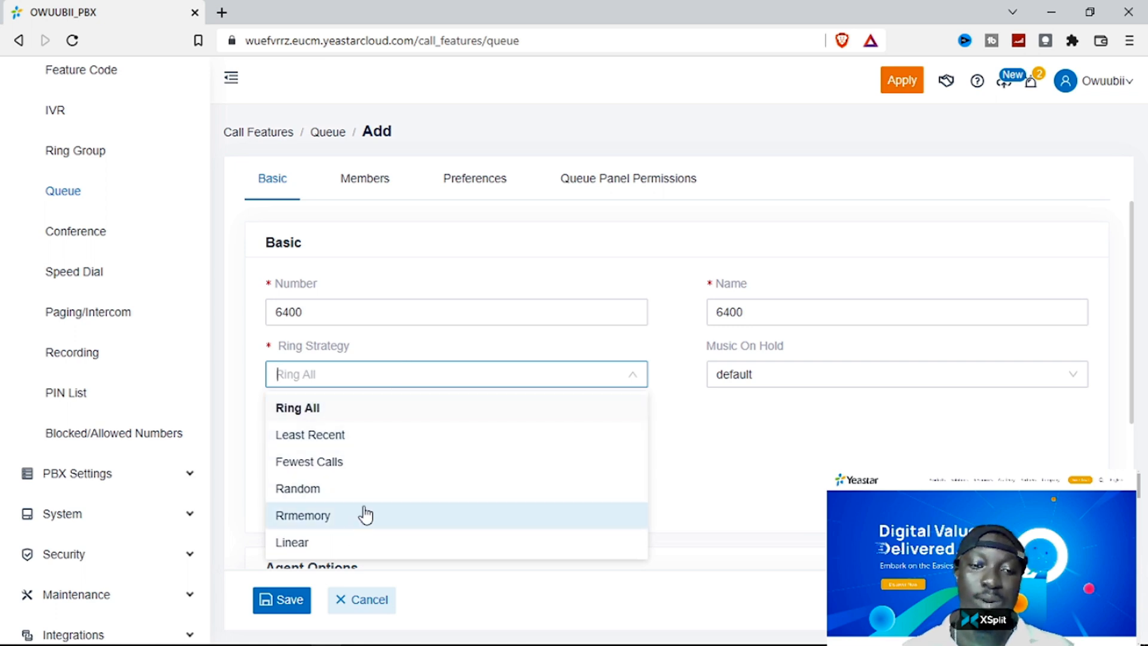
pyautogui.scroll(-3, 361, 496)
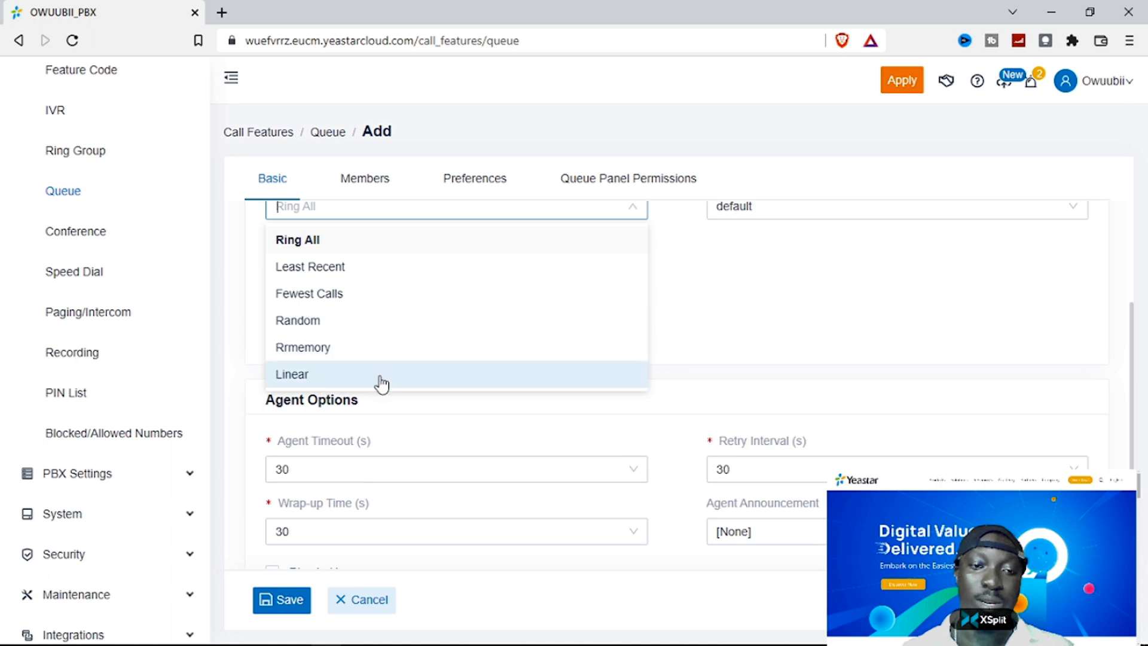
pyautogui.click(350, 325)
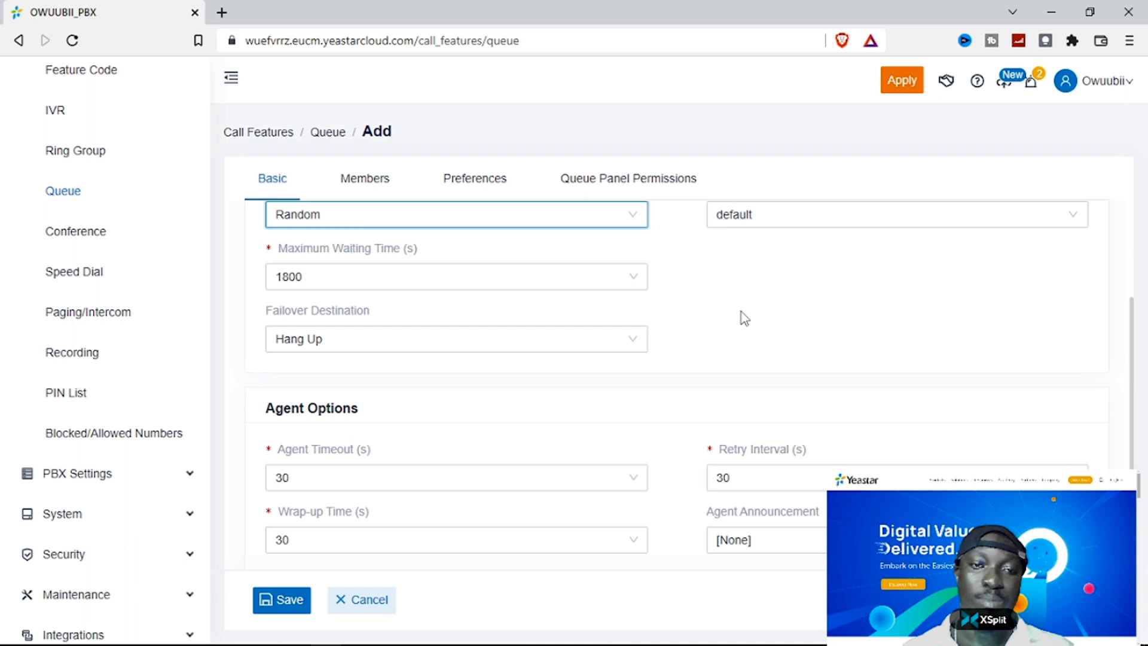
pyautogui.scroll(1, 743, 317)
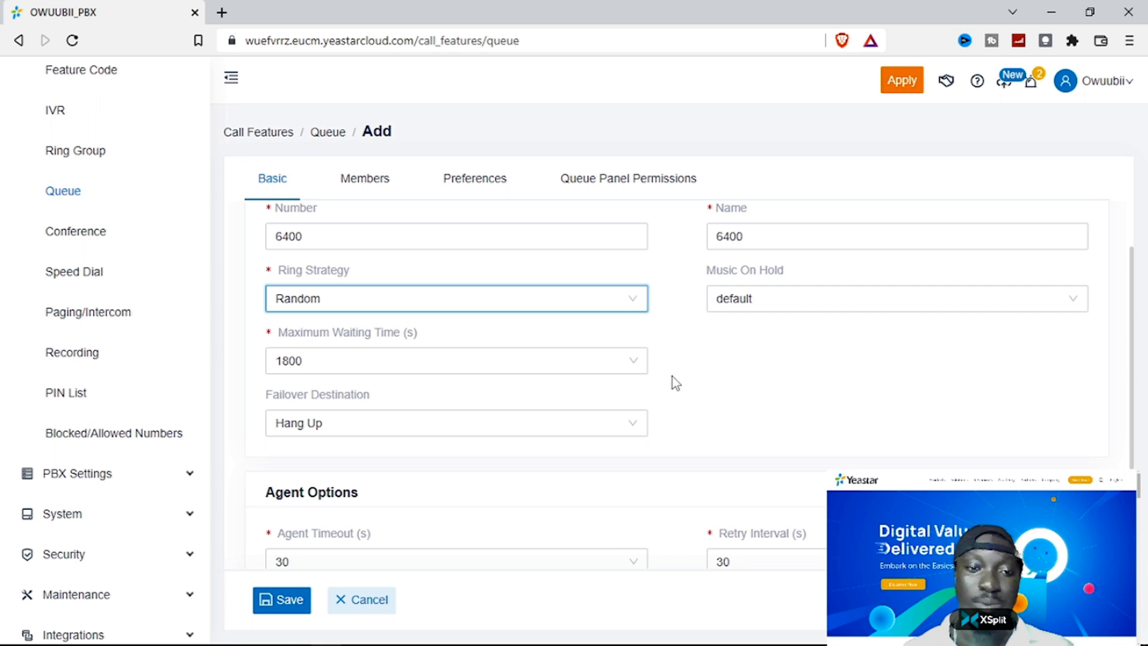
pyautogui.click(546, 308)
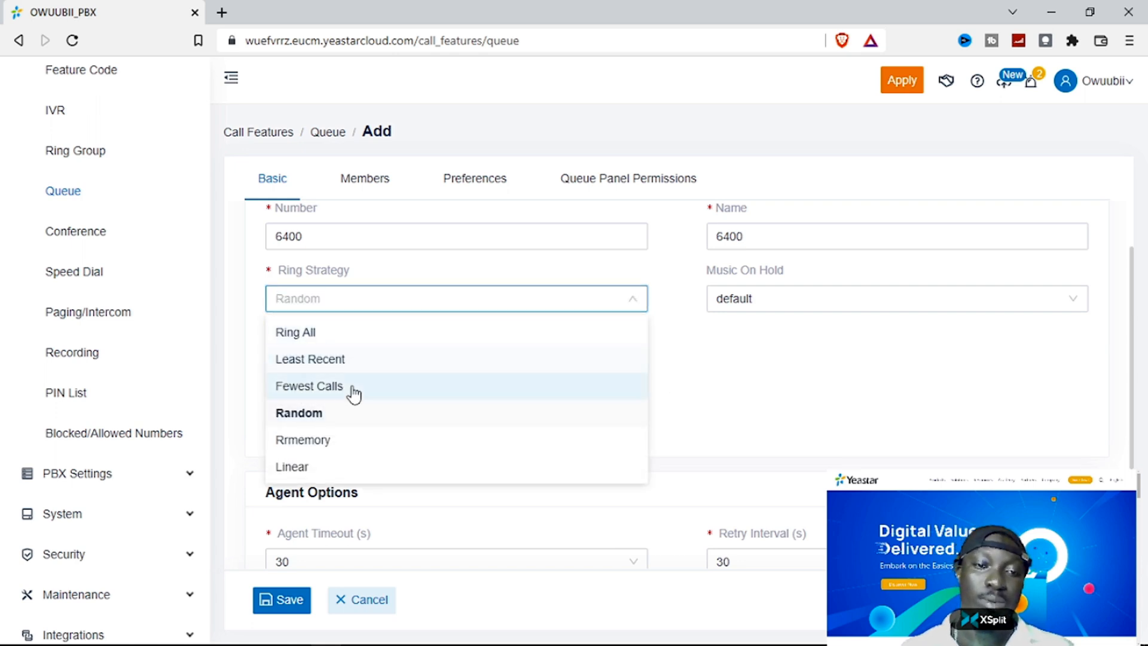
pyautogui.click(780, 376)
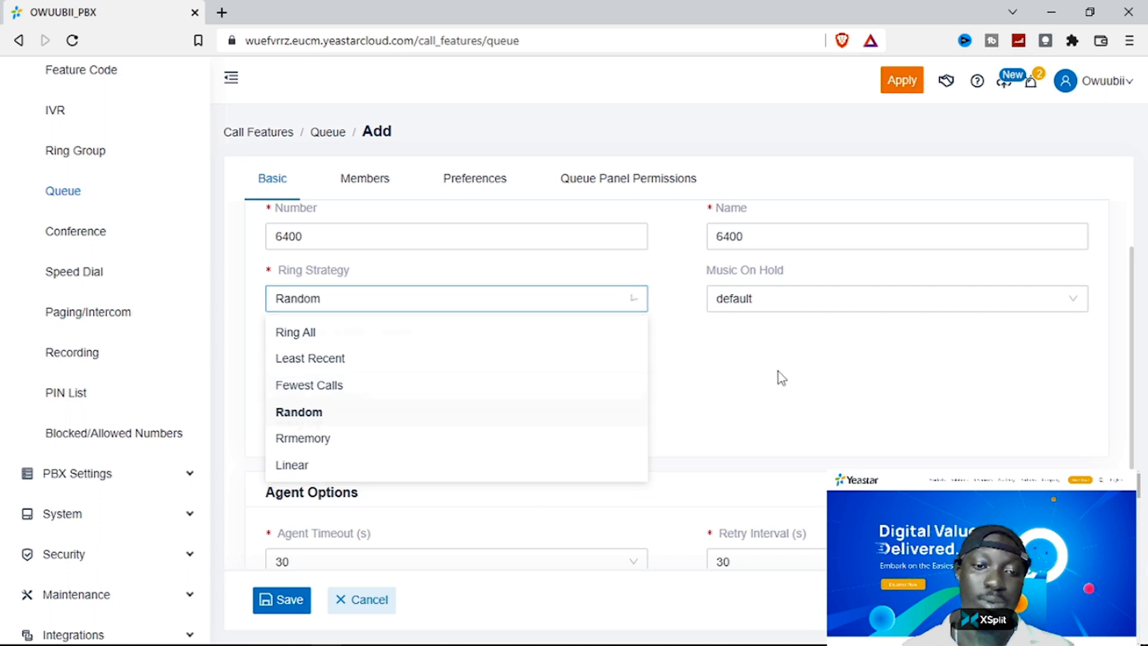
# - Keep the 1800-second maximum waiting time and Hang Up failover destination
pyautogui.scroll(-2, 674, 389)
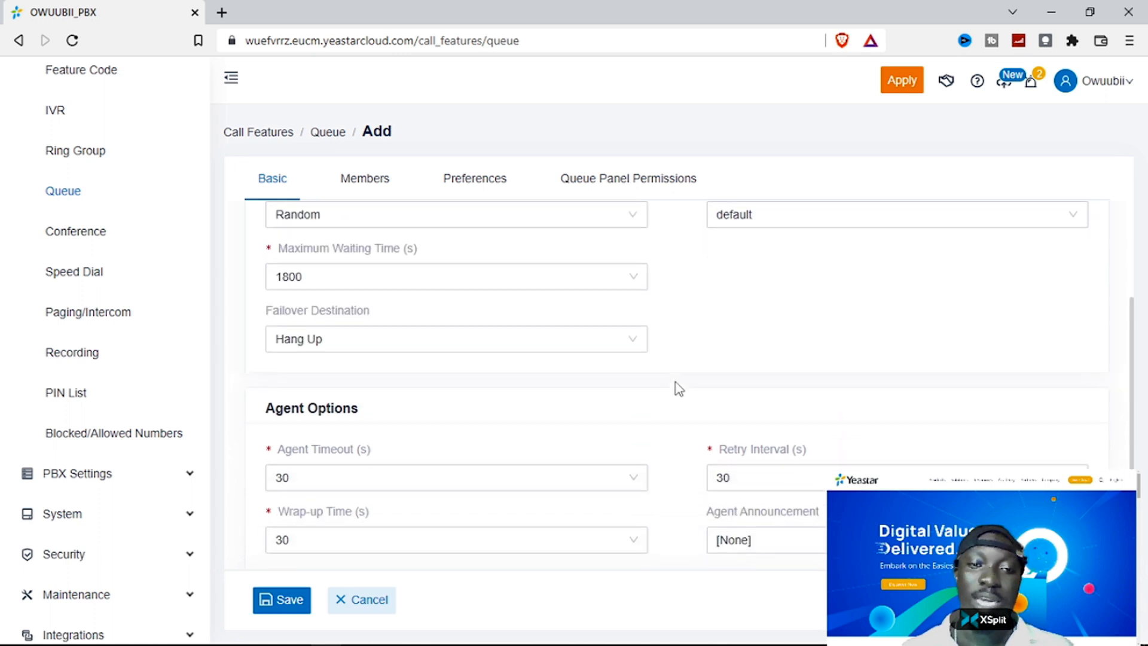
pyautogui.click(385, 280)
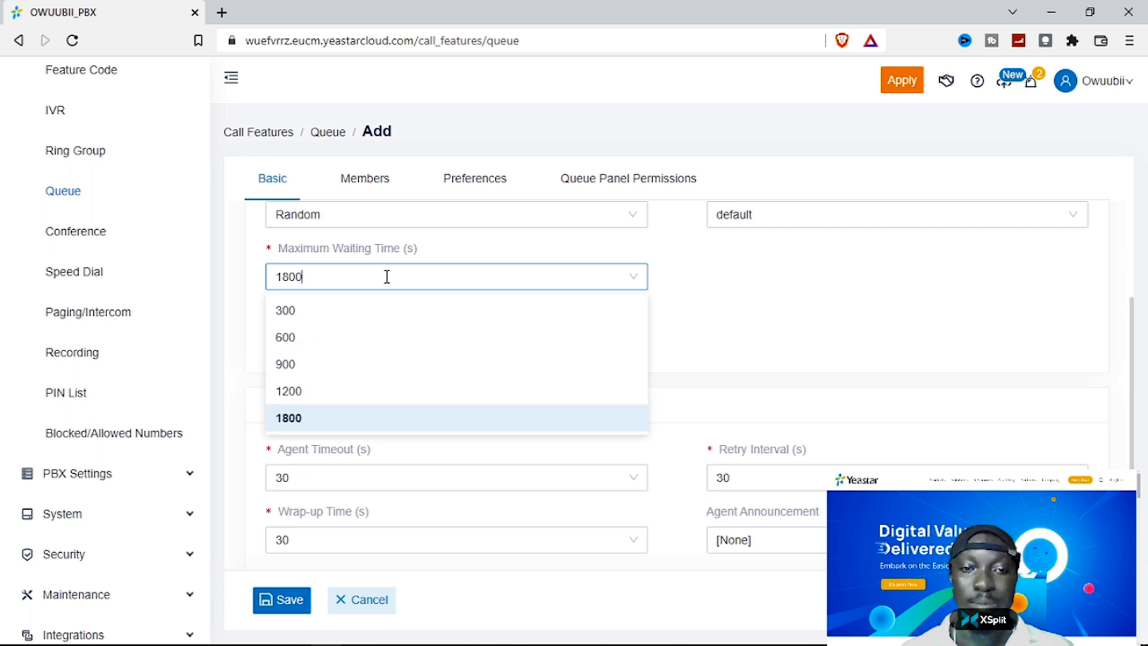
pyautogui.click(479, 421)
pyautogui.click(382, 339)
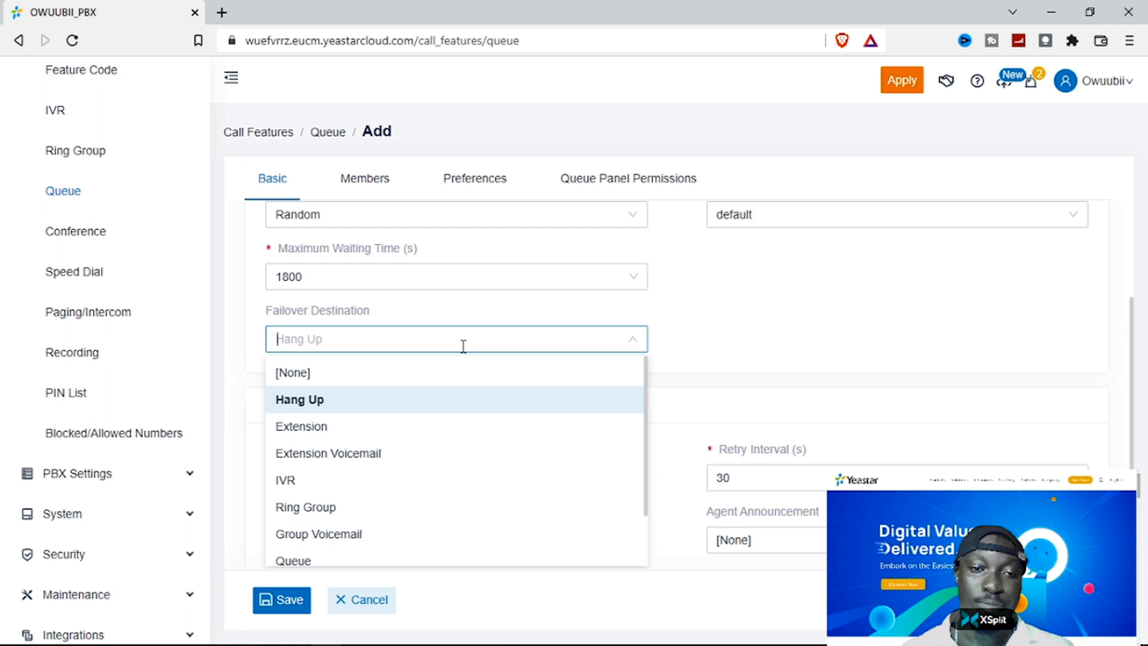
pyautogui.scroll(-1, 487, 441)
pyautogui.click(796, 362)
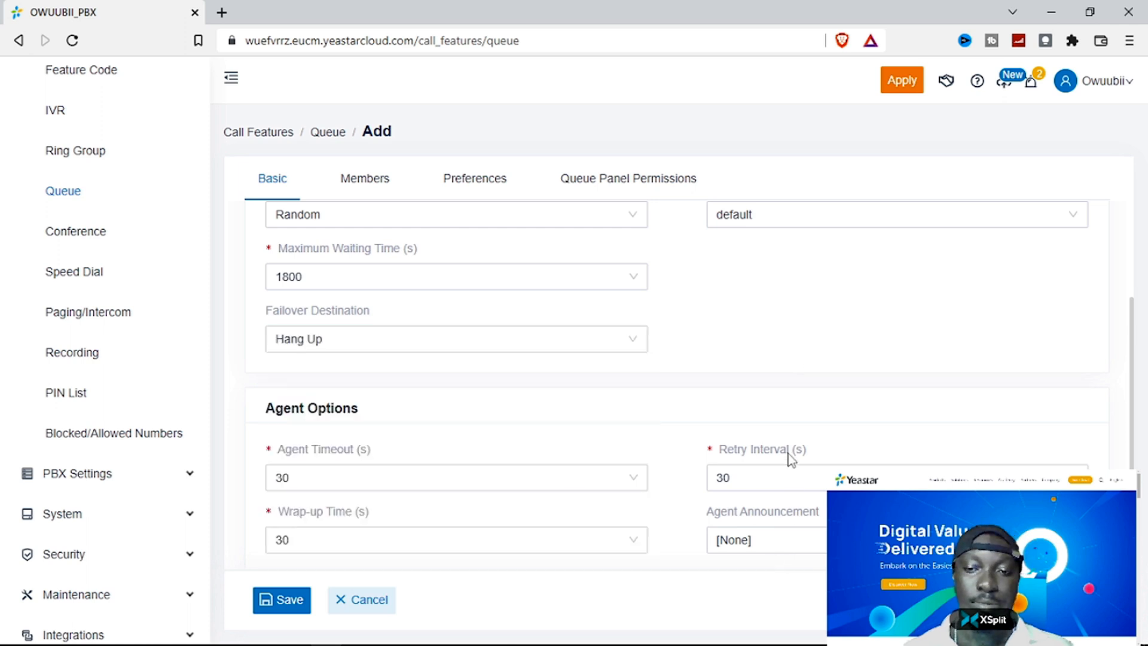
pyautogui.scroll(-1, 784, 384)
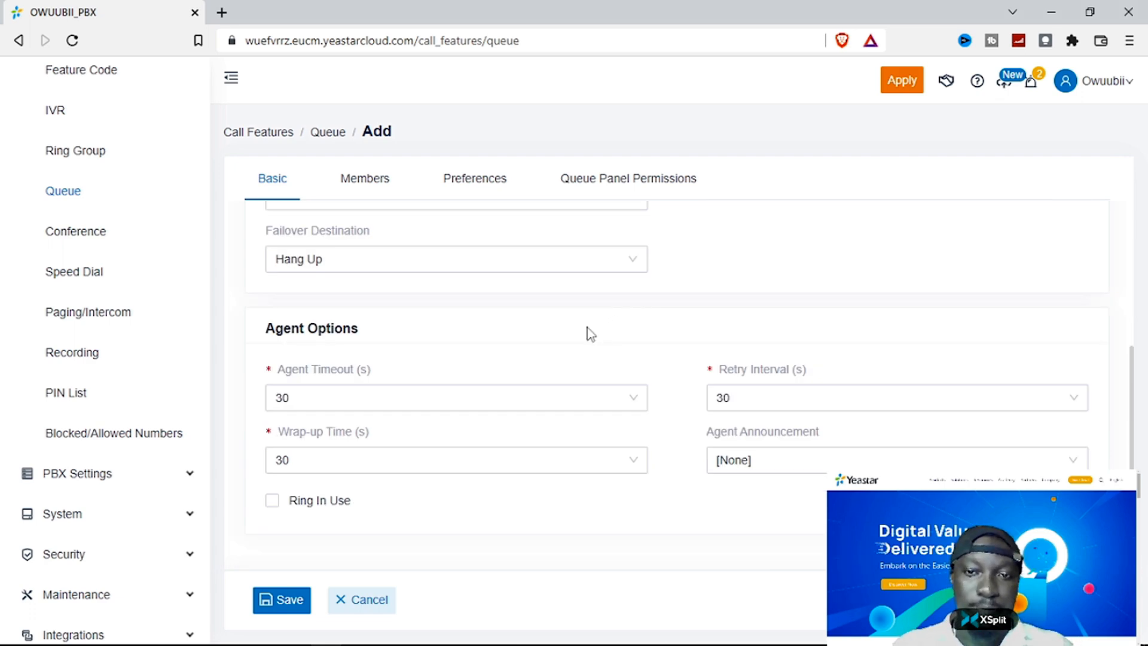
# - Leave Ring In Use unticked in Agent Options and save queue 6400
pyautogui.moveTo(343, 374)
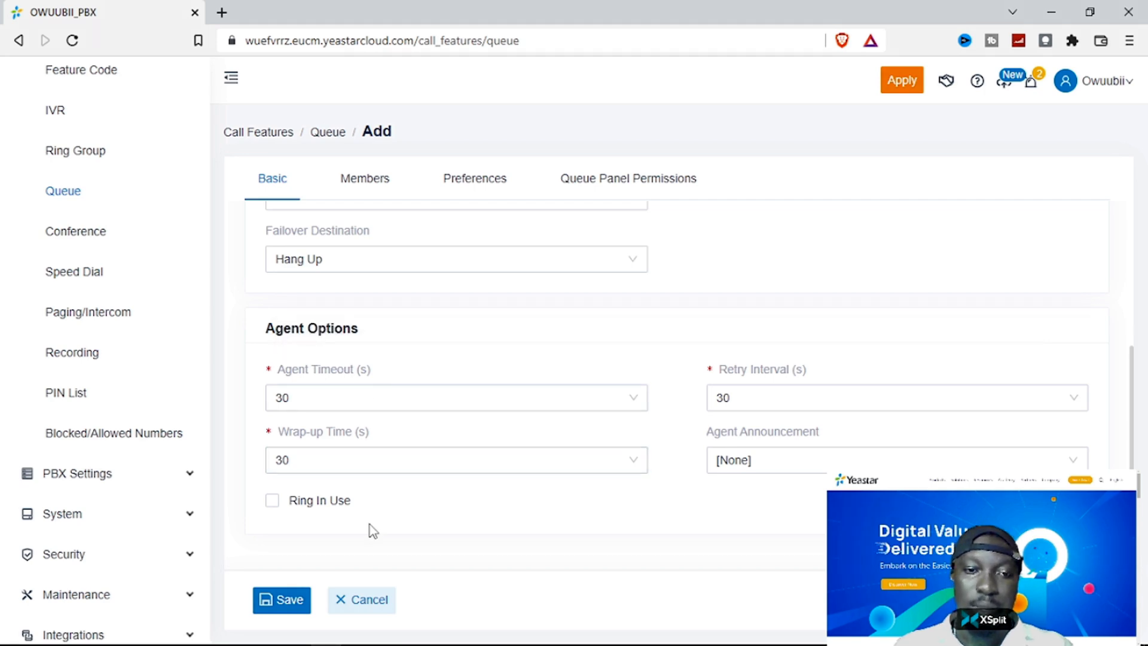
pyautogui.click(272, 502)
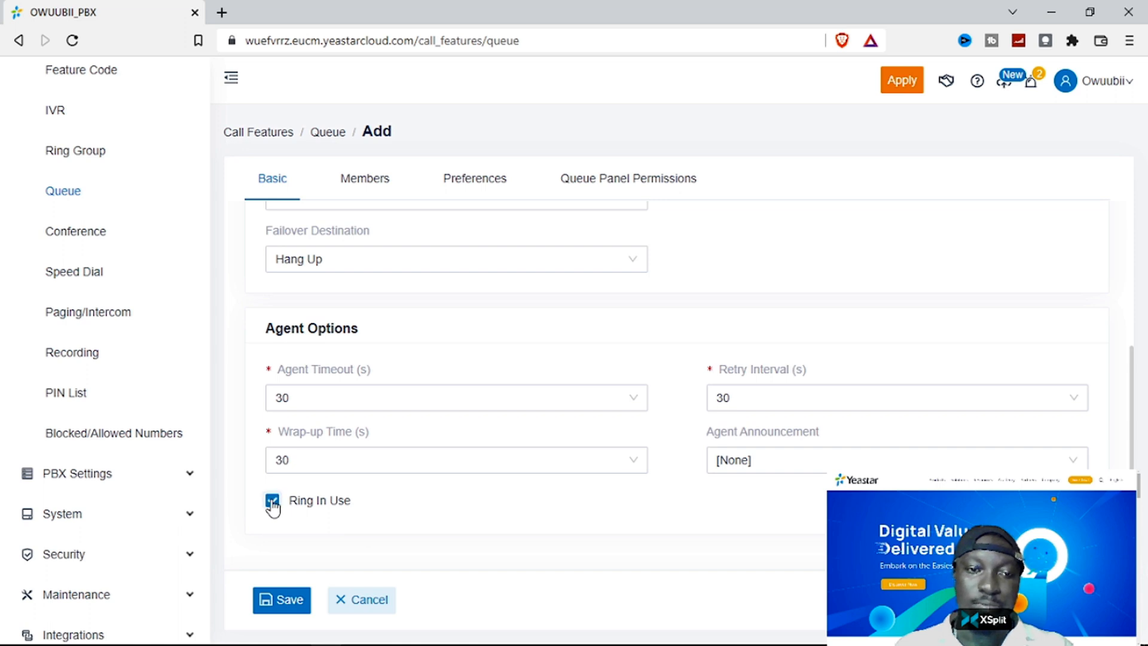
pyautogui.click(272, 502)
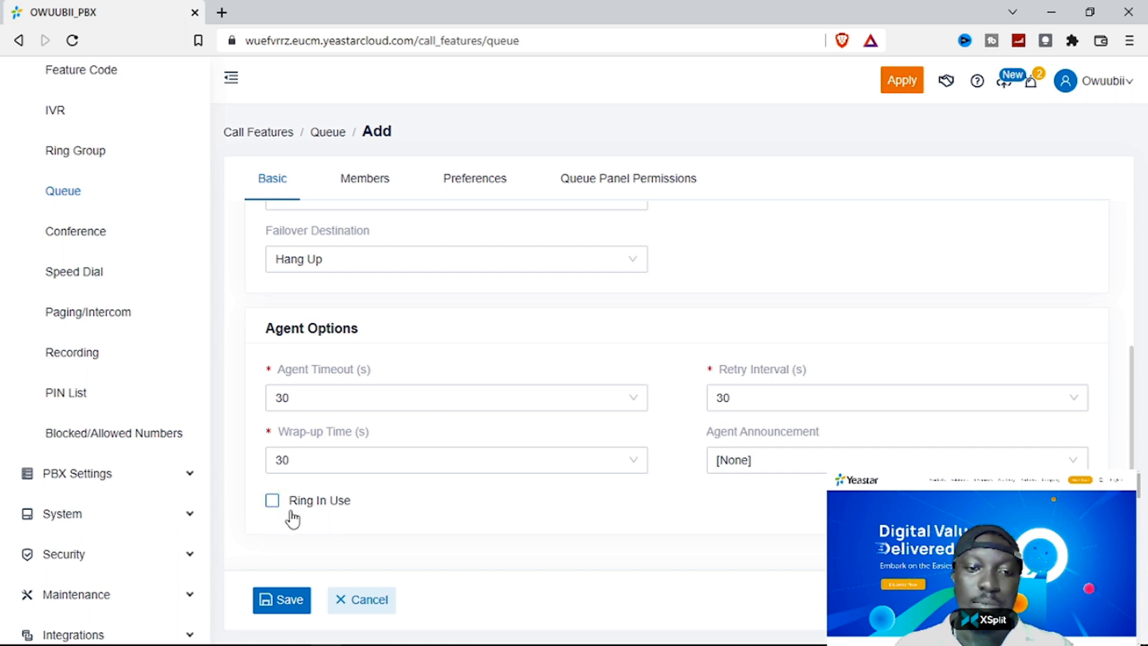
pyautogui.click(282, 600)
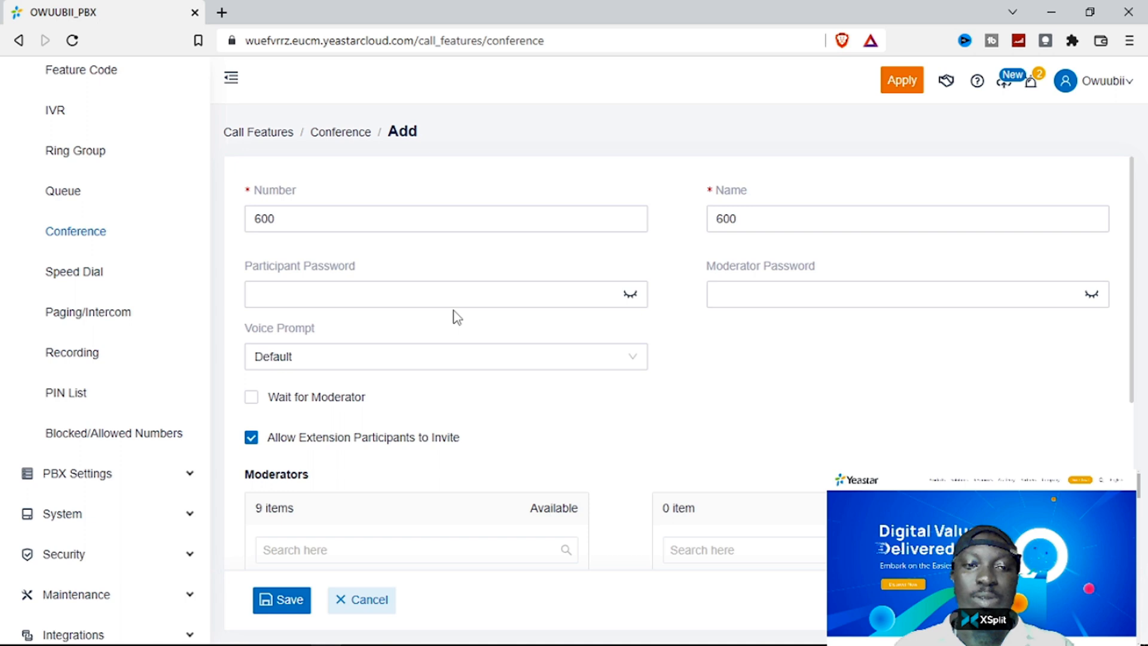
# - Fill the new speed dial entry with speed dial number 2 and phone number 101
pyautogui.click(464, 299)
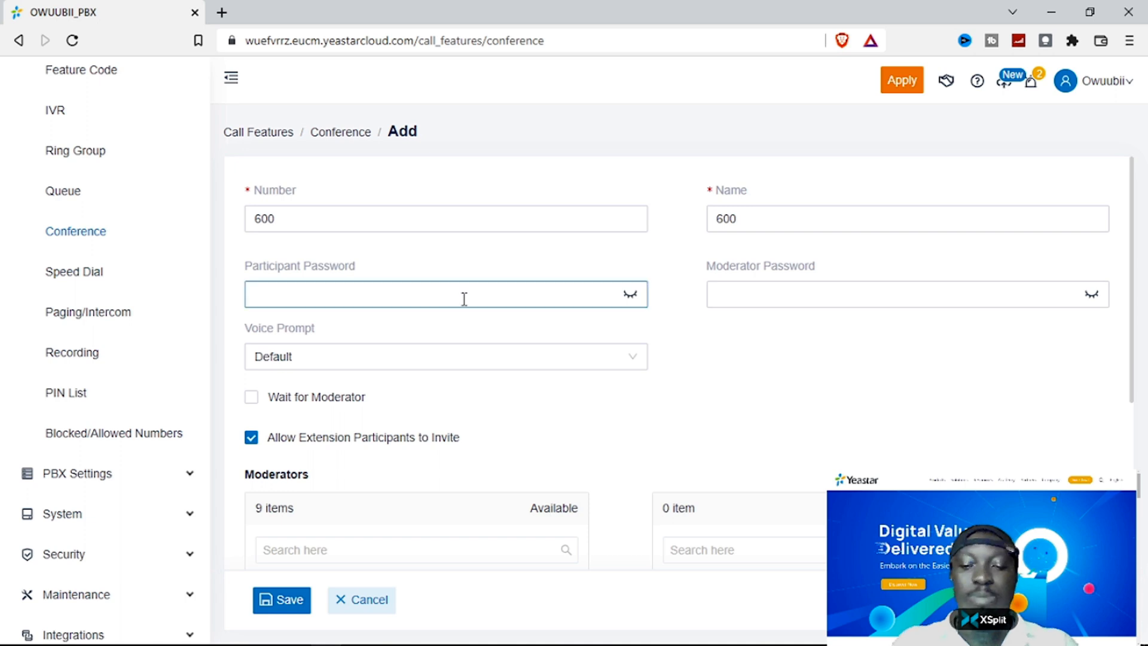
pyautogui.write('•••••')
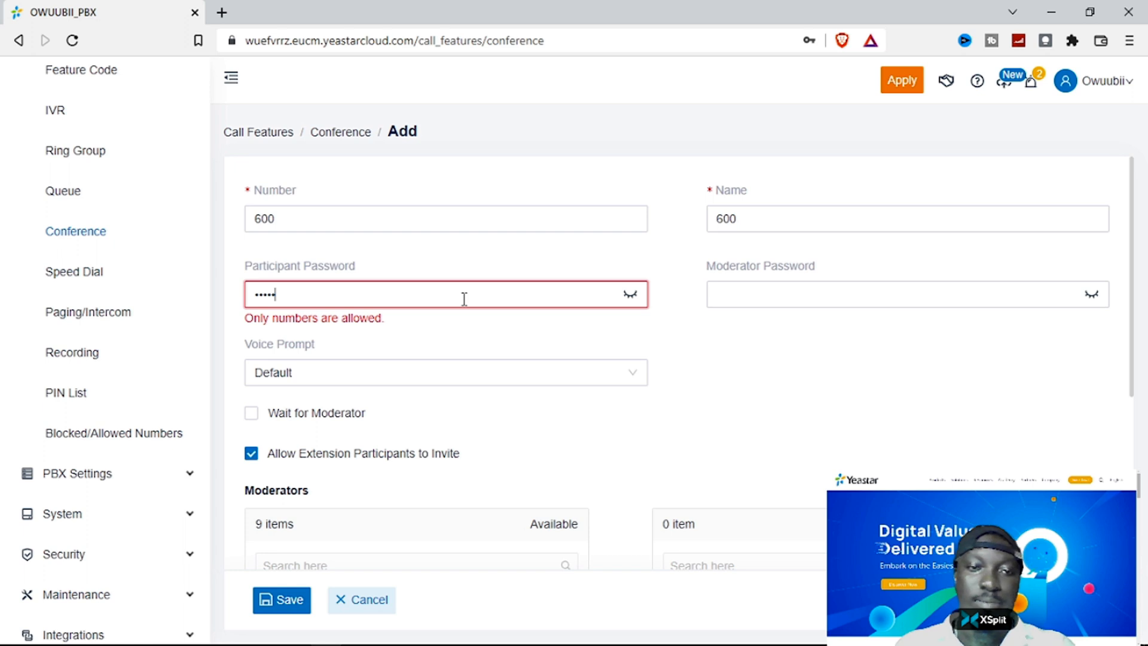
pyautogui.write('•••')
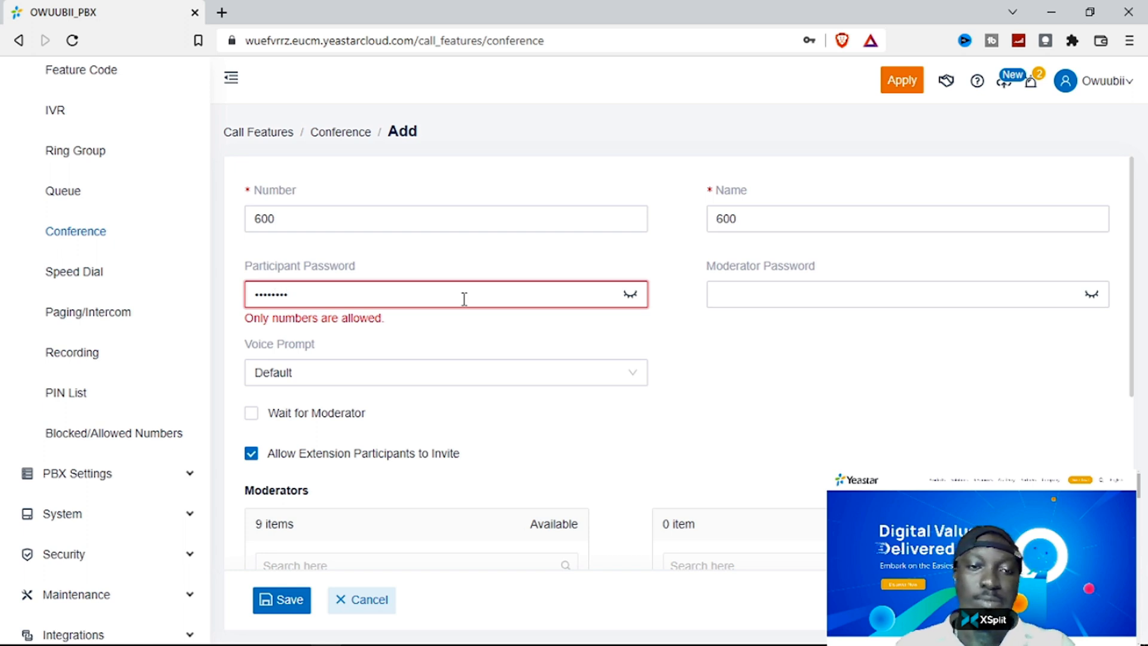
pyautogui.click(630, 293)
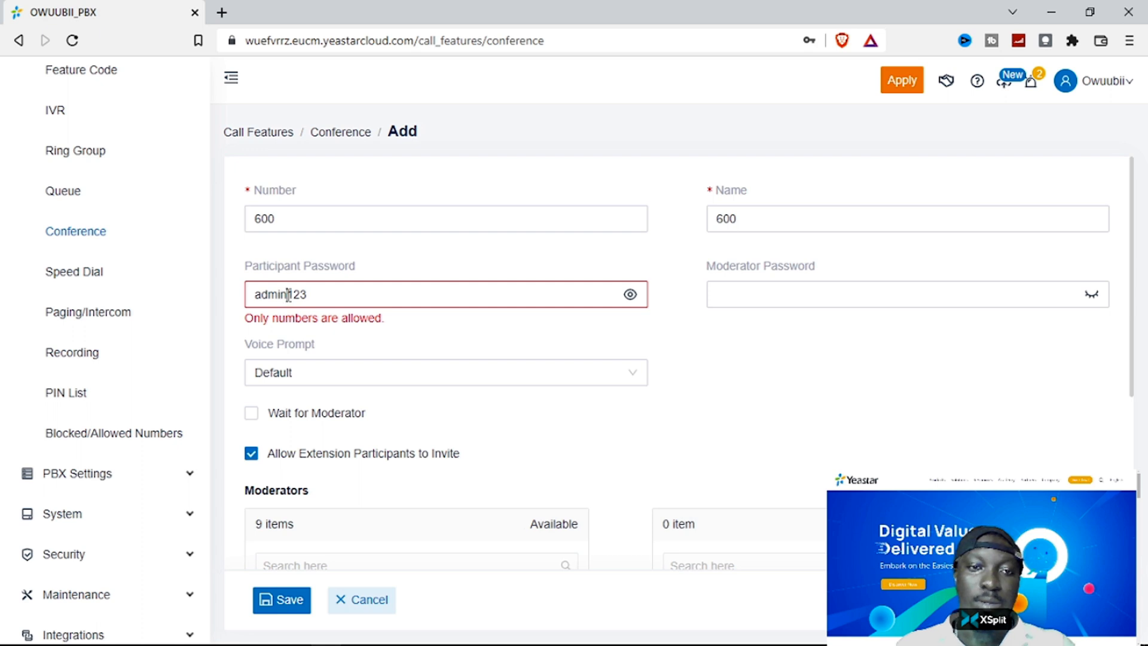
pyautogui.moveTo(286, 295); pyautogui.dragTo(197, 291)
pyautogui.press('BackSpace')
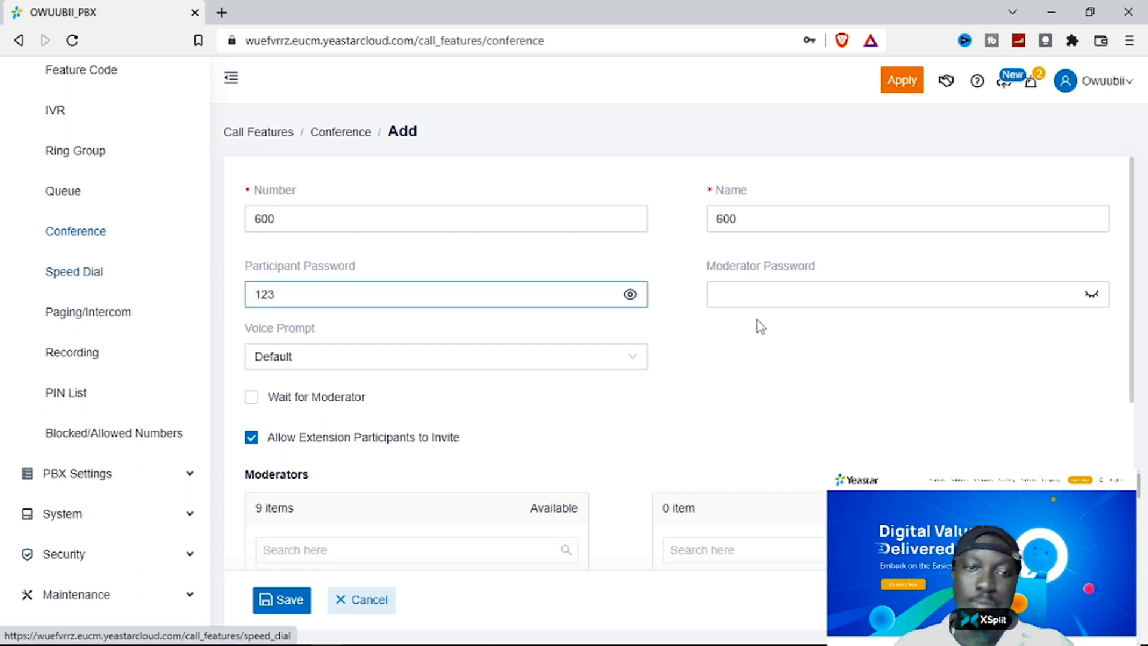
pyautogui.click(815, 294)
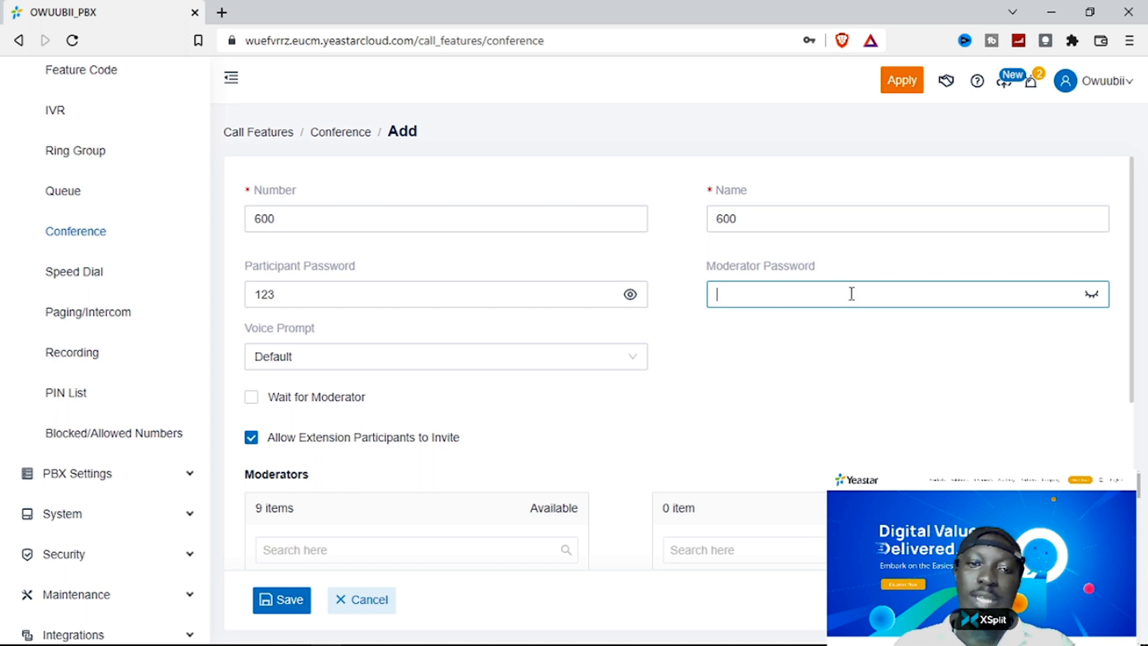
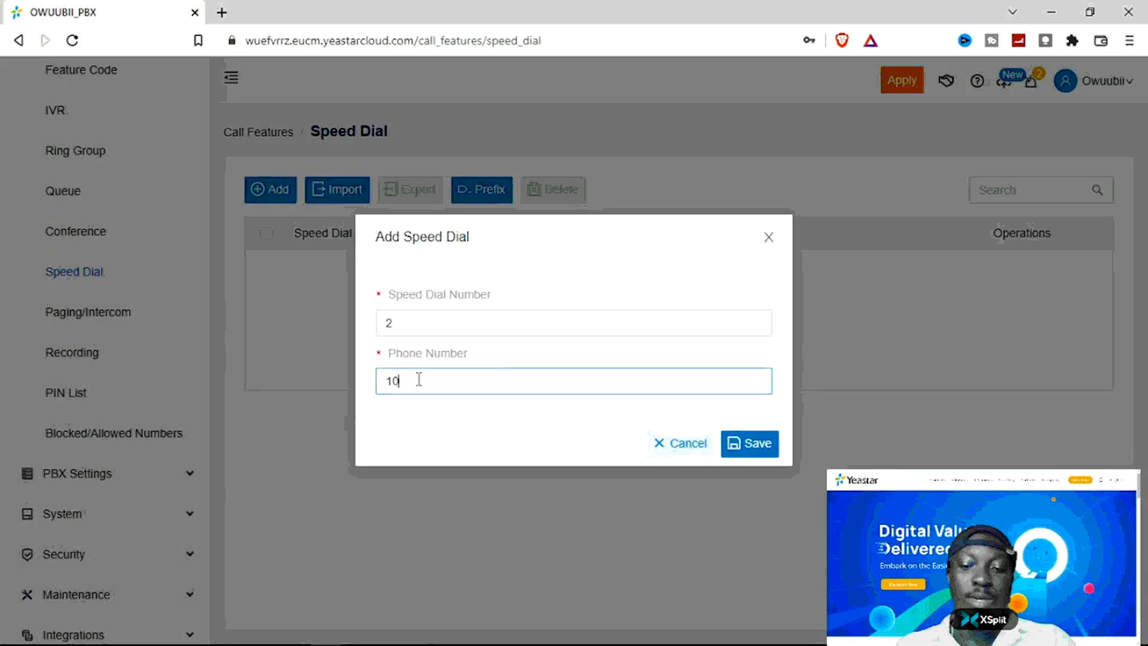
# - Save the entry and confirm the list shows speed dial 2 dialing 101
pyautogui.write('101')
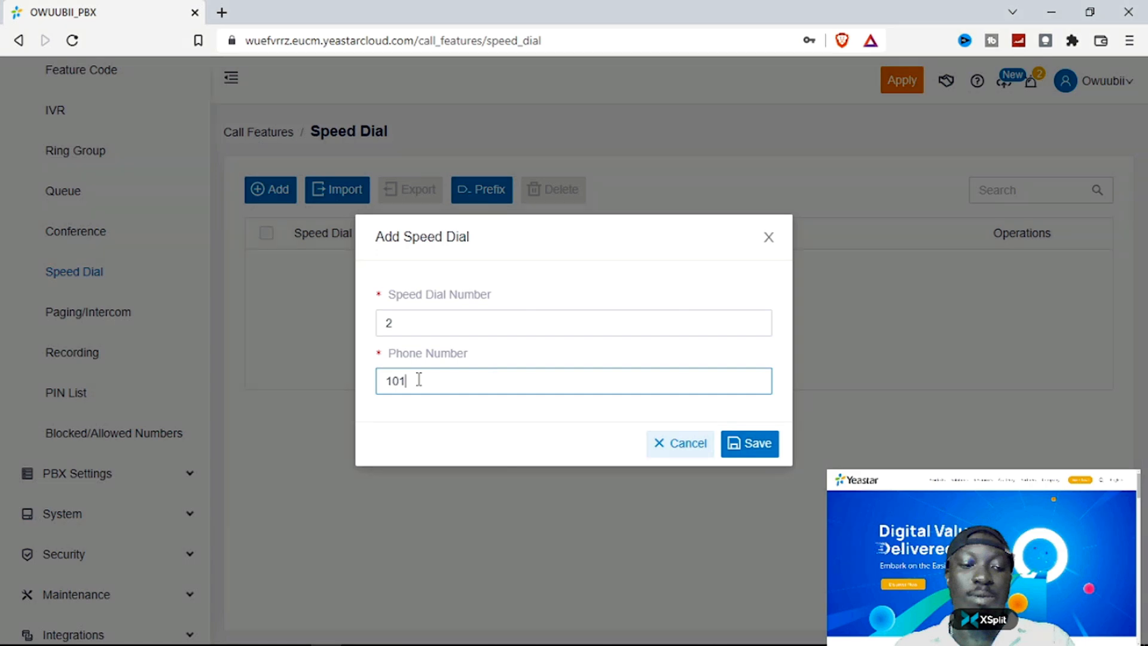
pyautogui.click(761, 451)
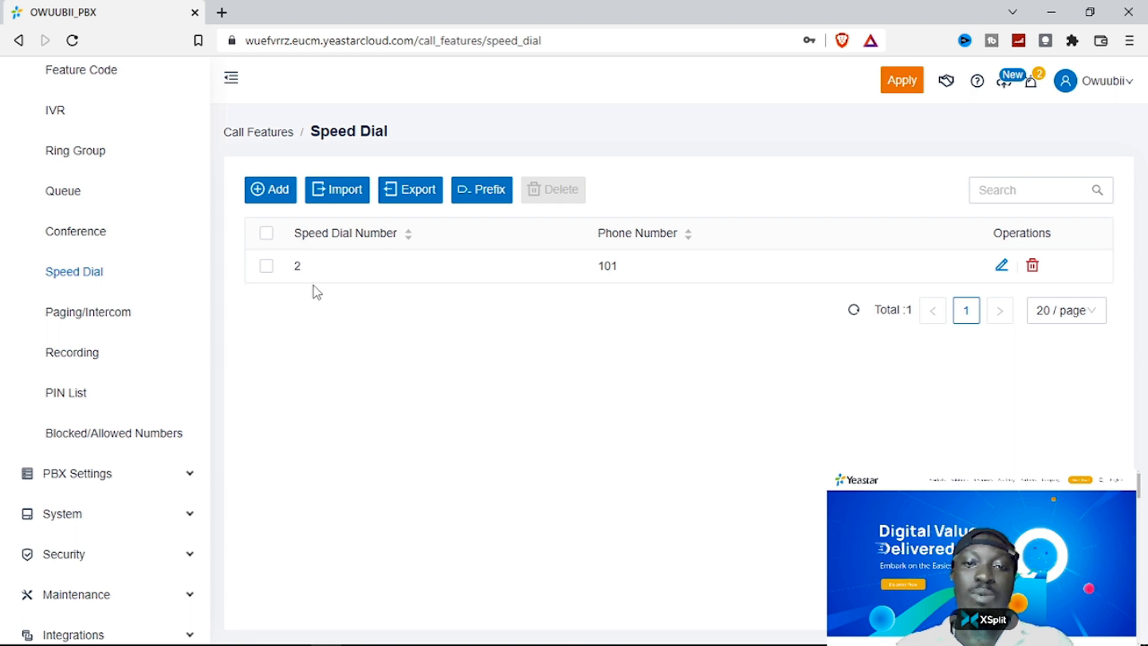
pyautogui.moveTo(622, 271); pyautogui.dragTo(599, 267)
pyautogui.click(592, 303)
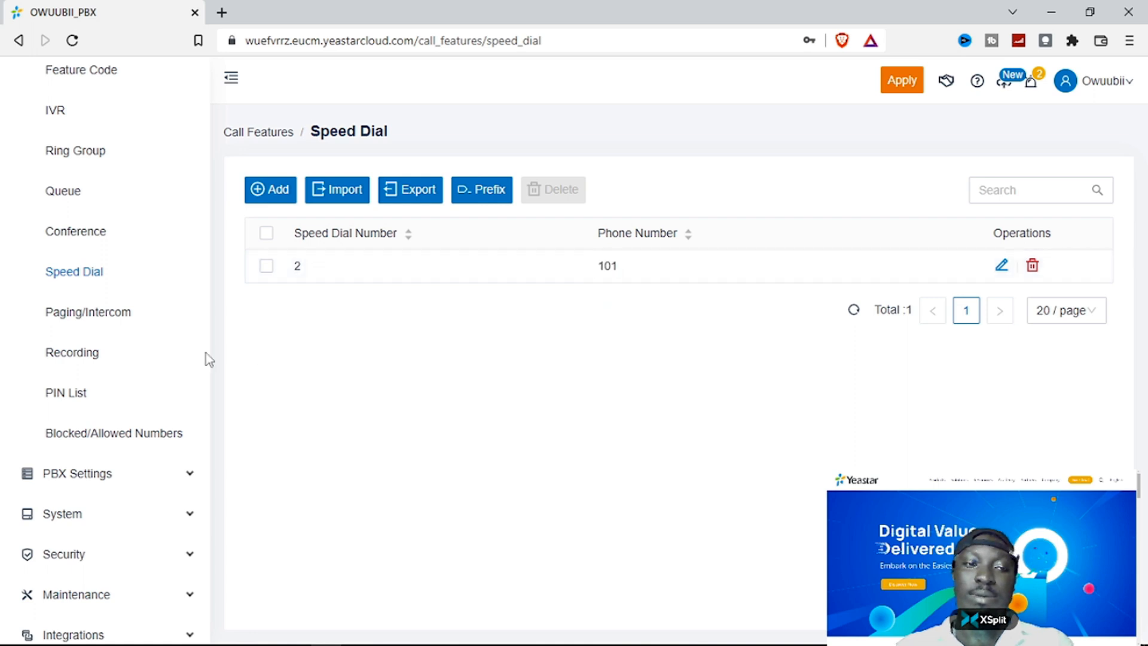
# - Start paging entry 6600 in Paging/Intercom with type One-way Paging
pyautogui.click(99, 313)
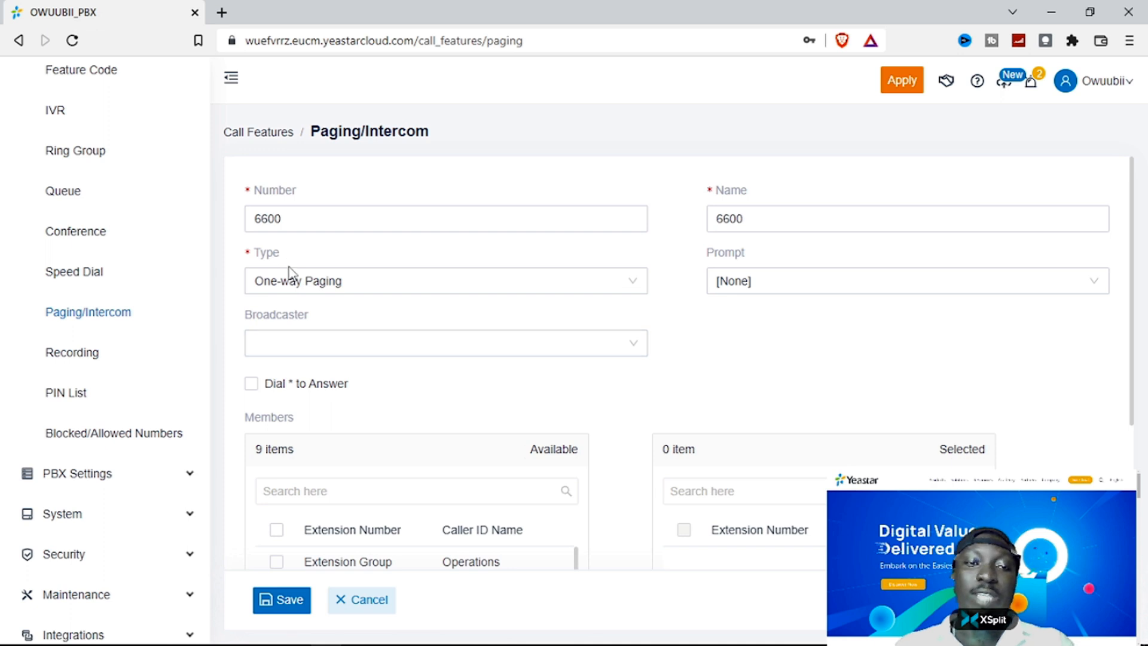
pyautogui.click(437, 289)
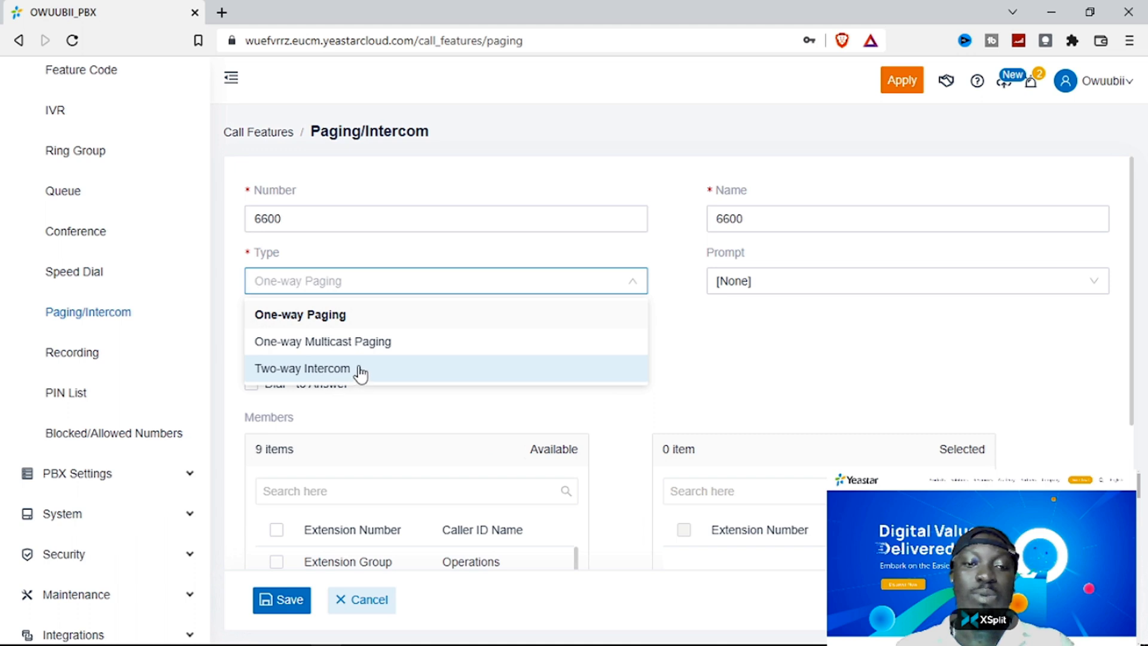
pyautogui.click(339, 306)
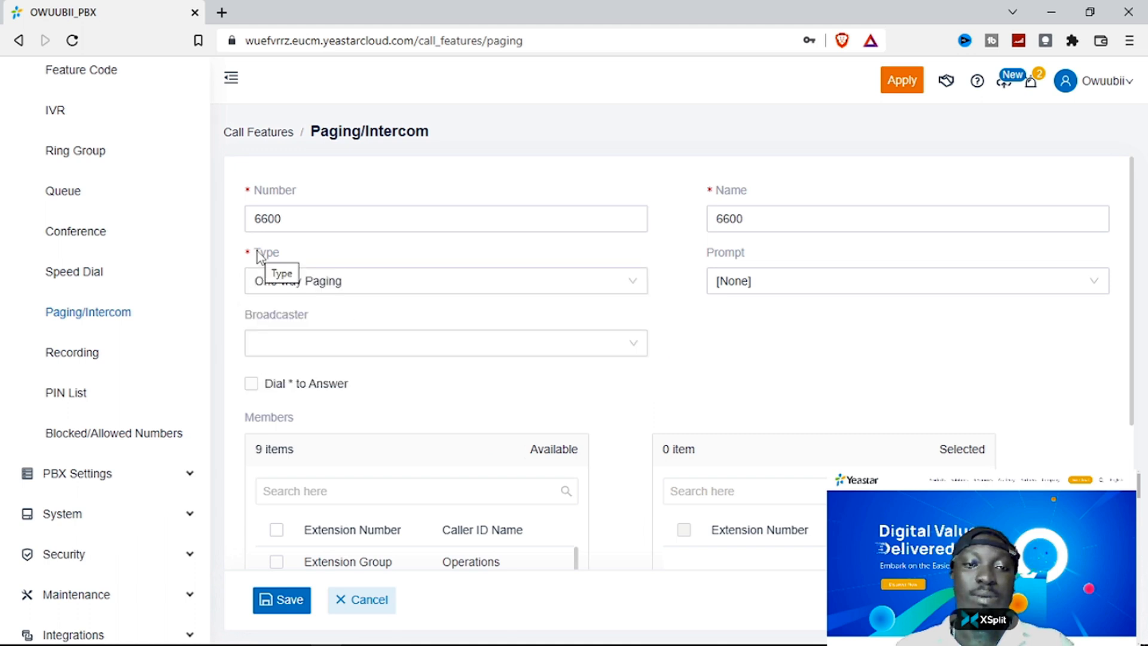
pyautogui.click(266, 285)
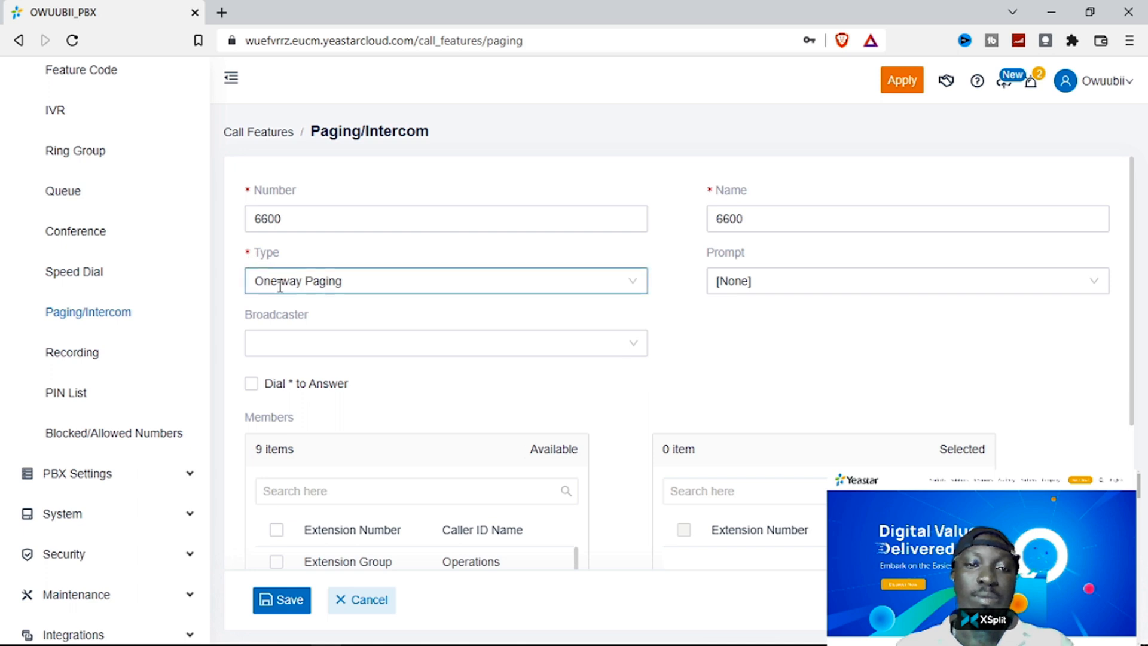
pyautogui.click(698, 315)
# - Set the paging prompt to [None] and pick extension 101 as broadcaster
pyautogui.click(756, 288)
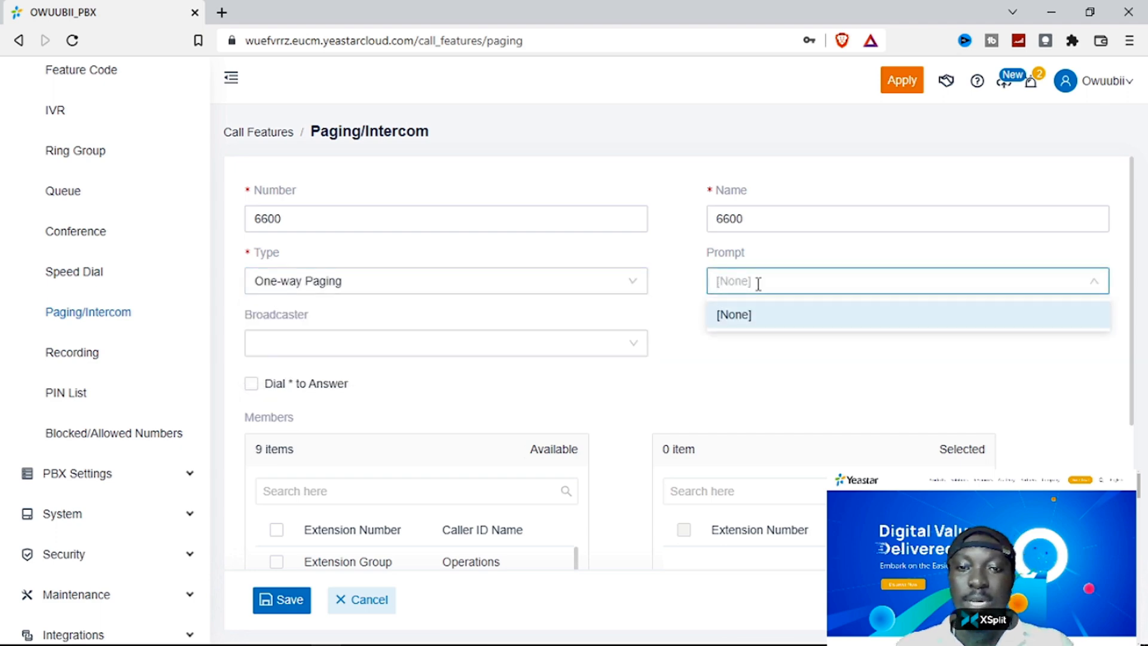
pyautogui.click(755, 308)
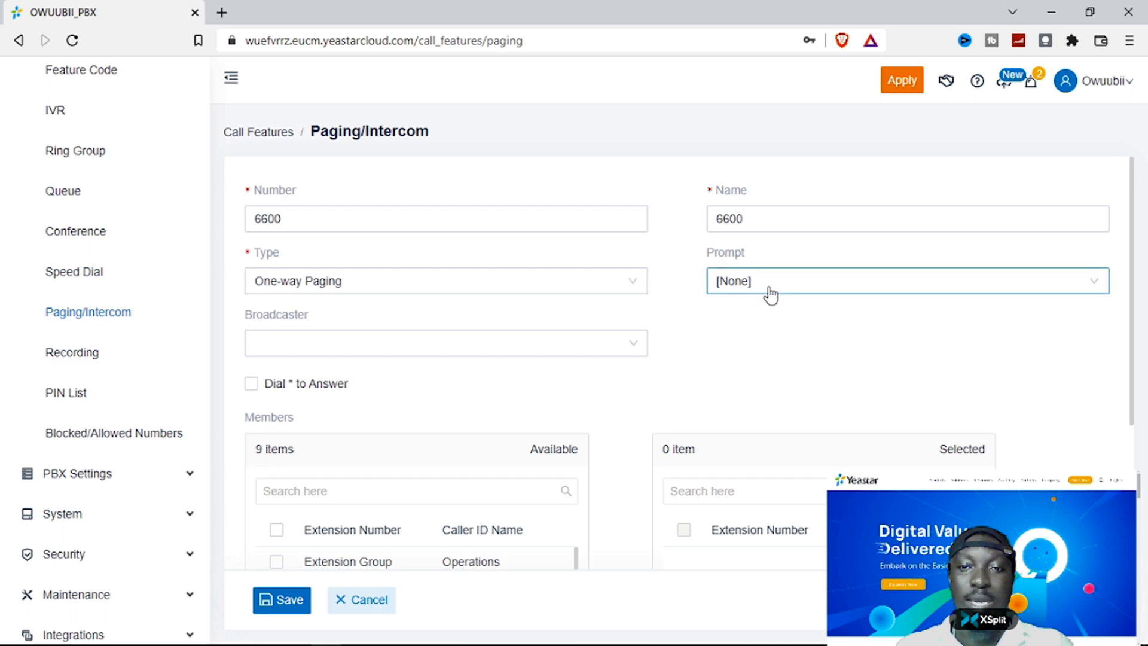
pyautogui.click(633, 342)
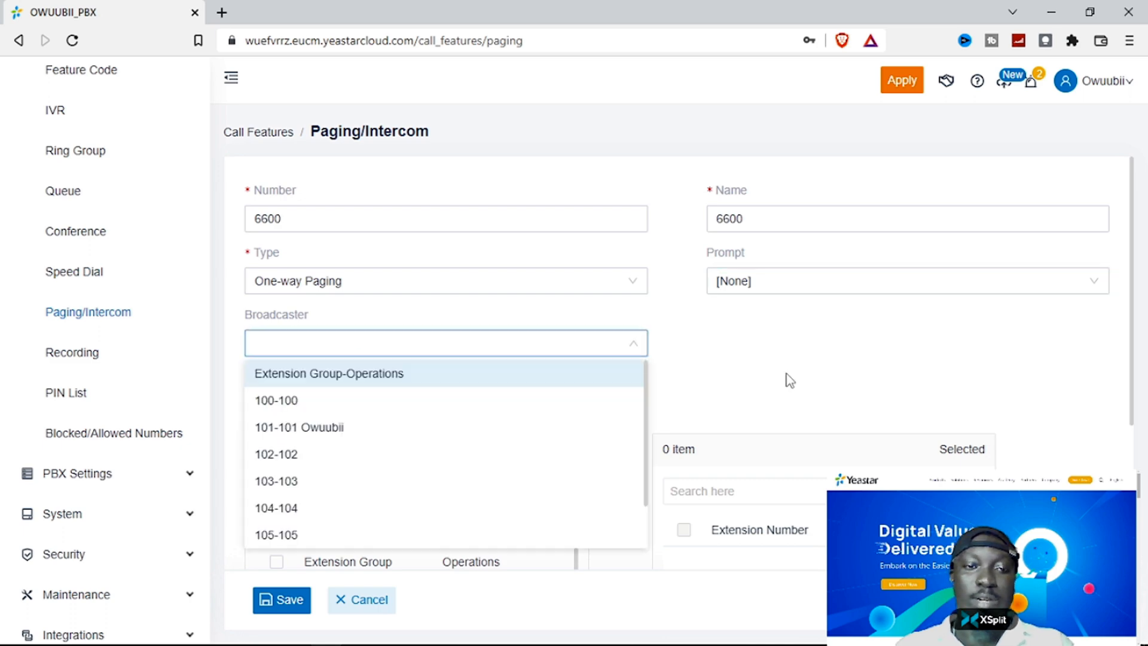
pyautogui.click(352, 427)
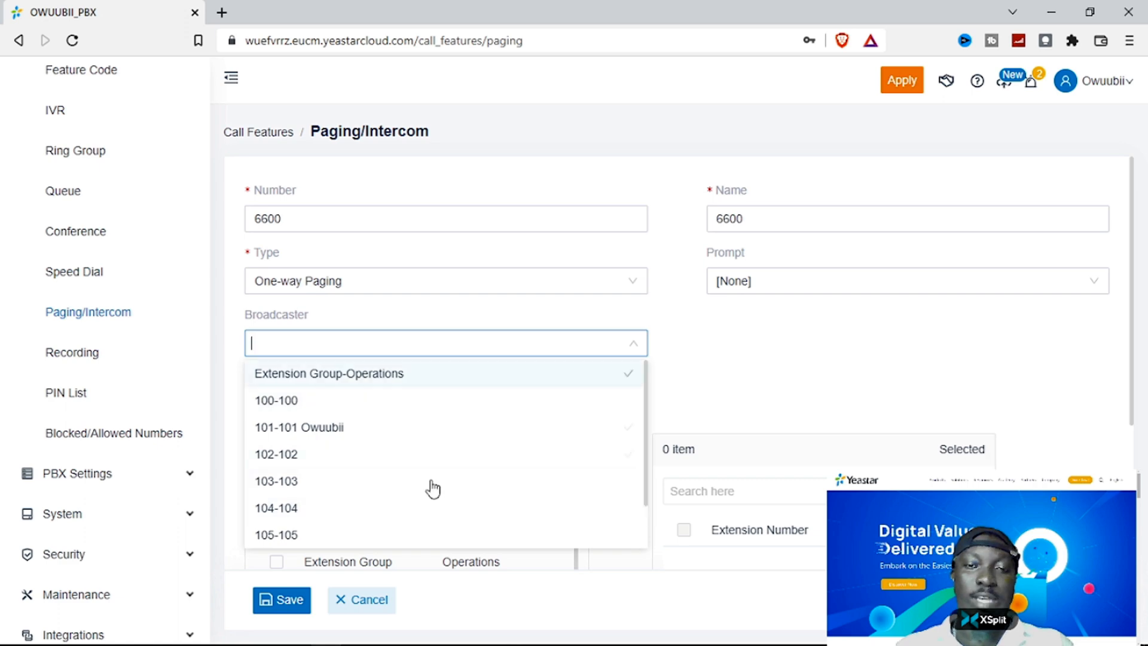
pyautogui.click(697, 380)
# - Add all nine extensions as members of paging group 6600, save it, and go to Recording
pyautogui.scroll(-3, 657, 377)
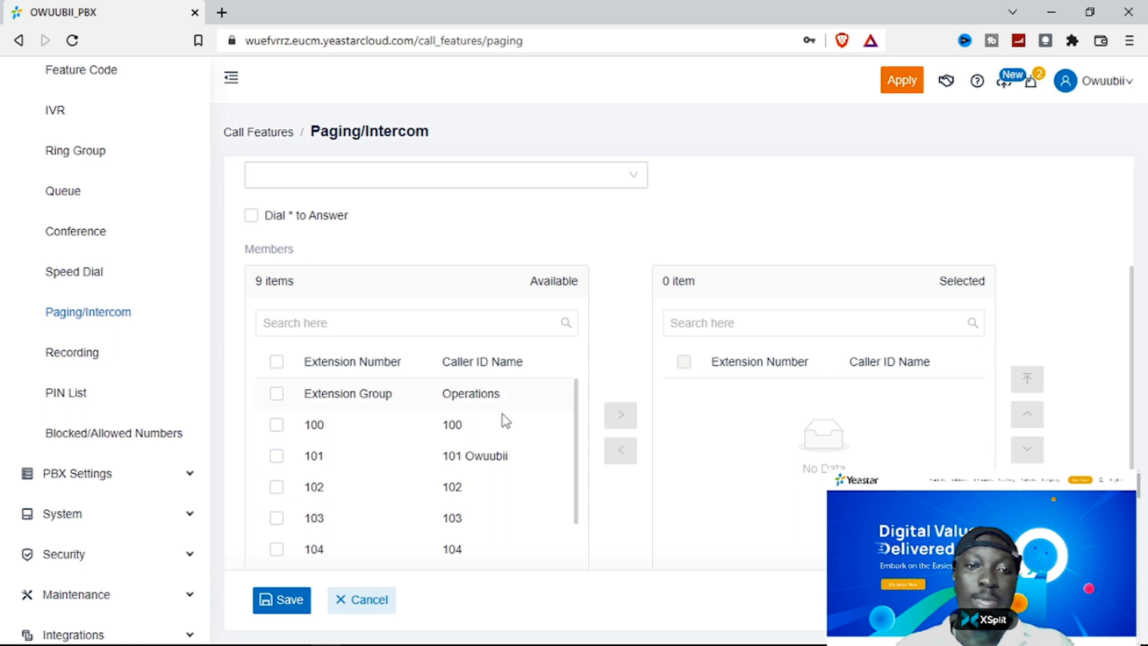
pyautogui.click(276, 361)
pyautogui.scroll(-1, 722, 405)
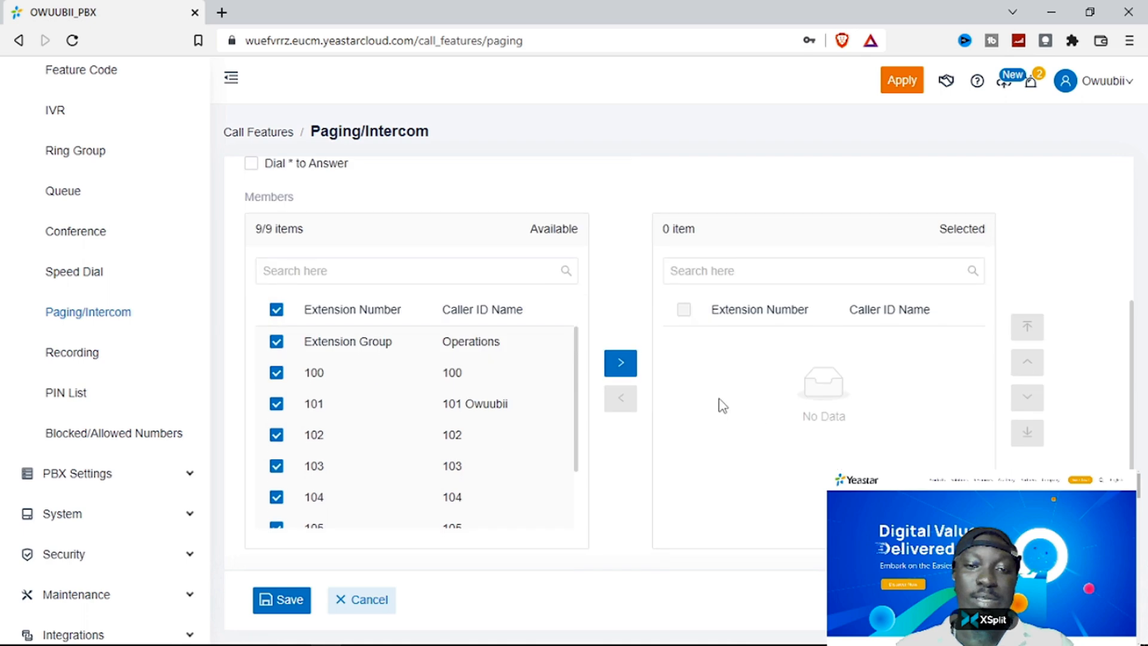
pyautogui.click(620, 362)
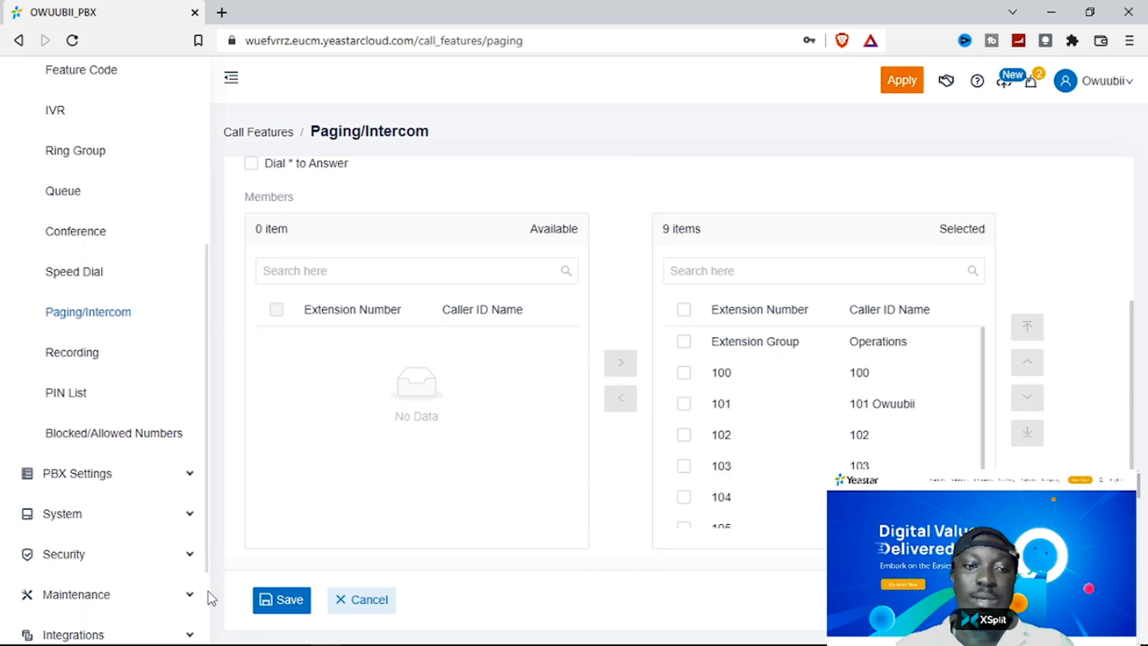
pyautogui.click(282, 600)
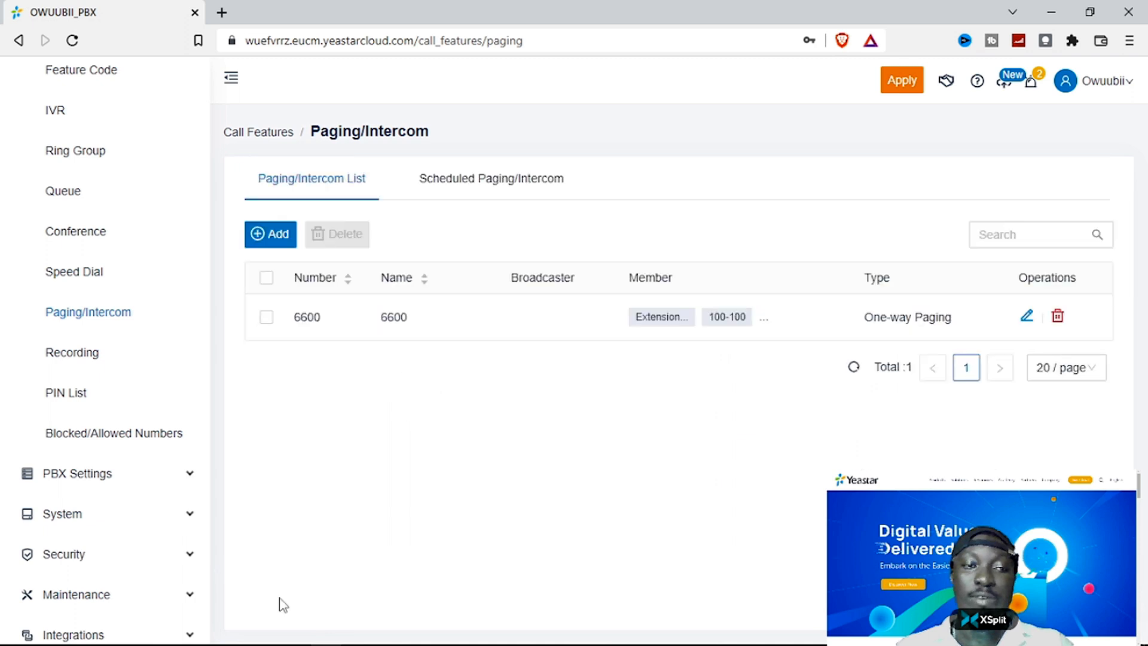
pyautogui.click(81, 358)
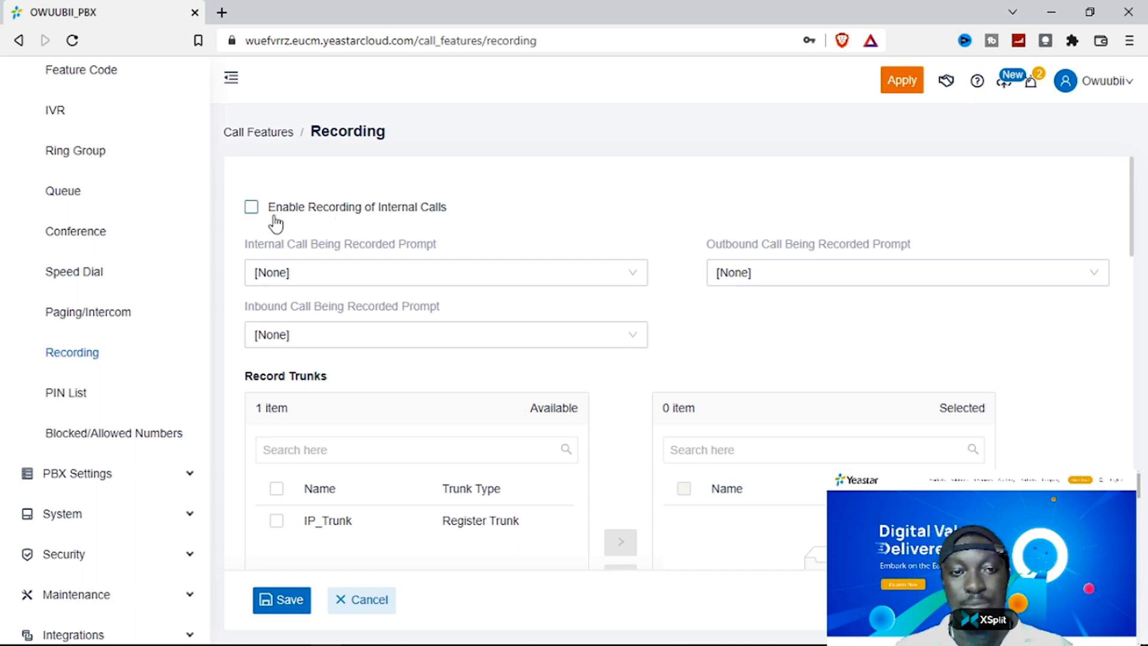
# - Record IP_Trunk and all extensions, leaving the internal-call recorded prompt at [None]
pyautogui.click(633, 276)
pyautogui.click(630, 253)
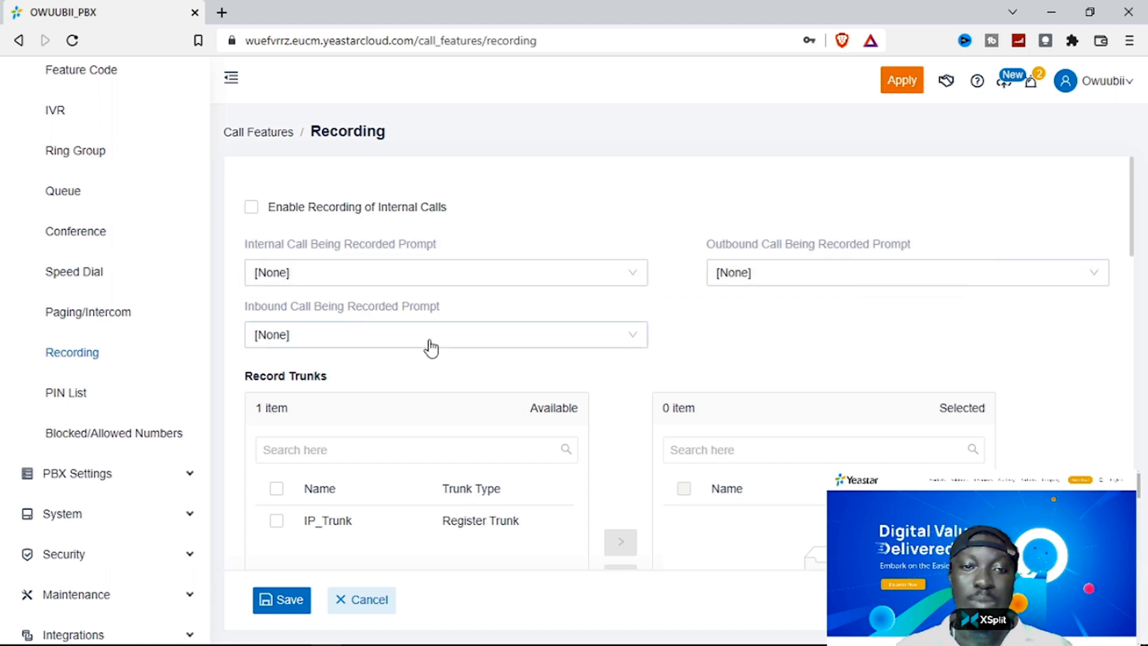
pyautogui.scroll(-2, 445, 451)
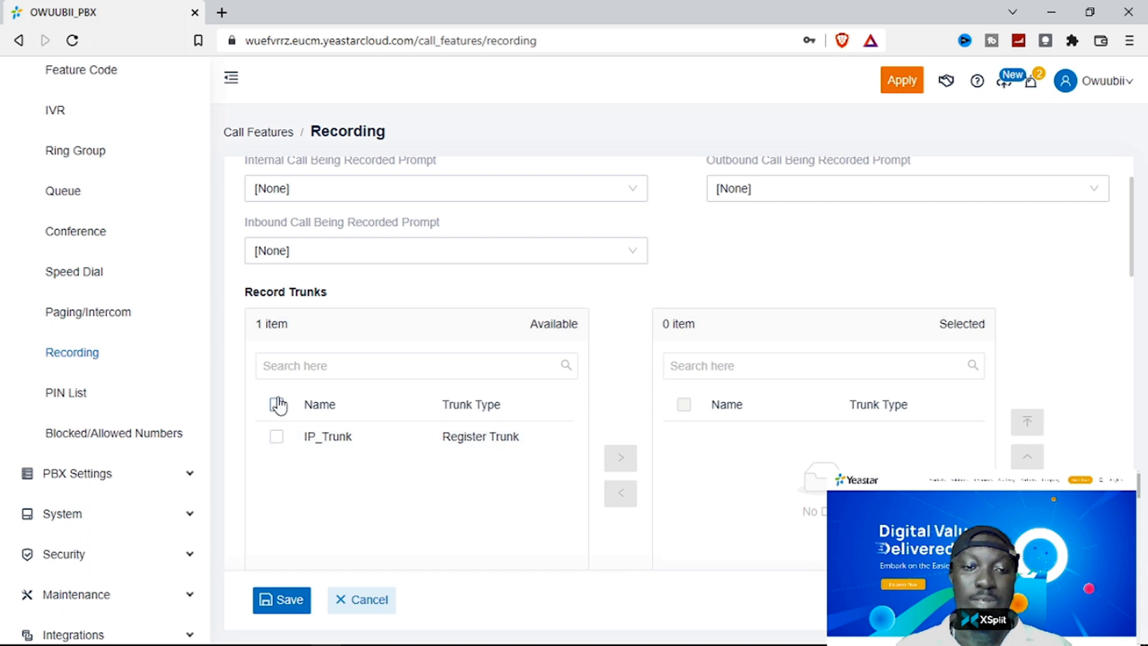
pyautogui.click(277, 405)
pyautogui.click(626, 458)
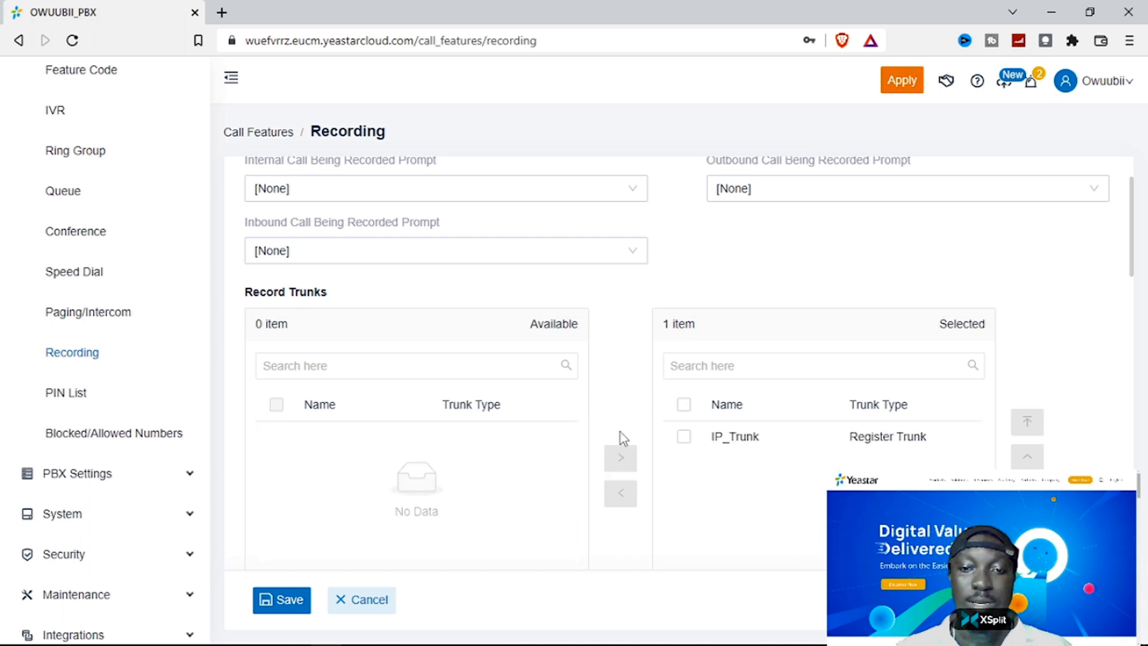
pyautogui.scroll(-5, 532, 495)
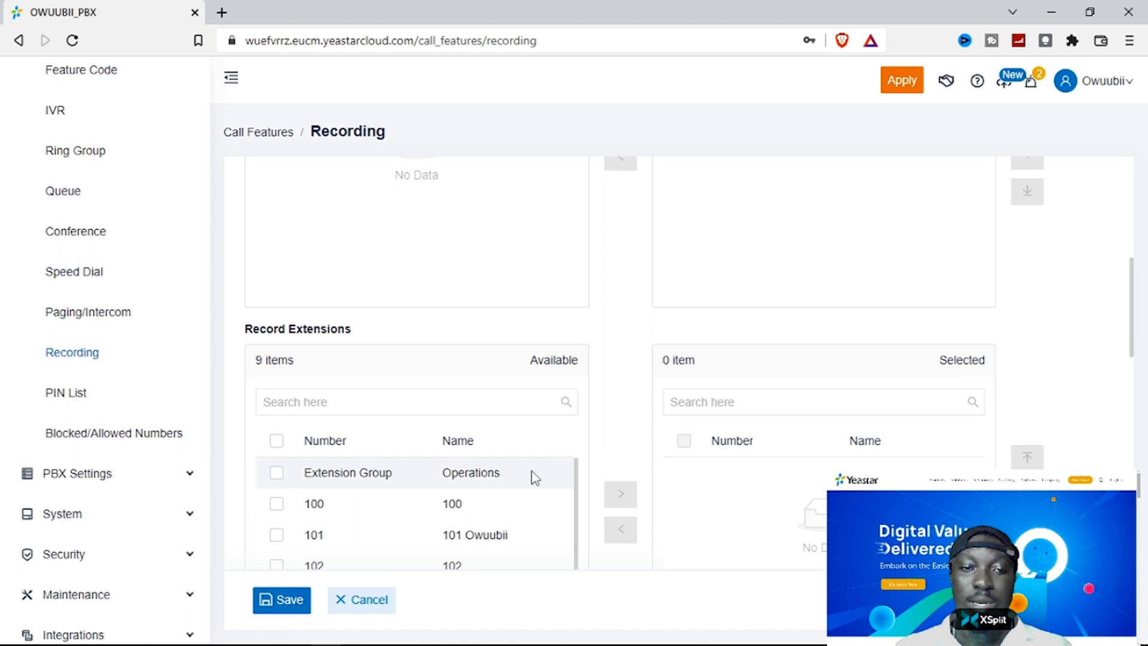
pyautogui.click(535, 477)
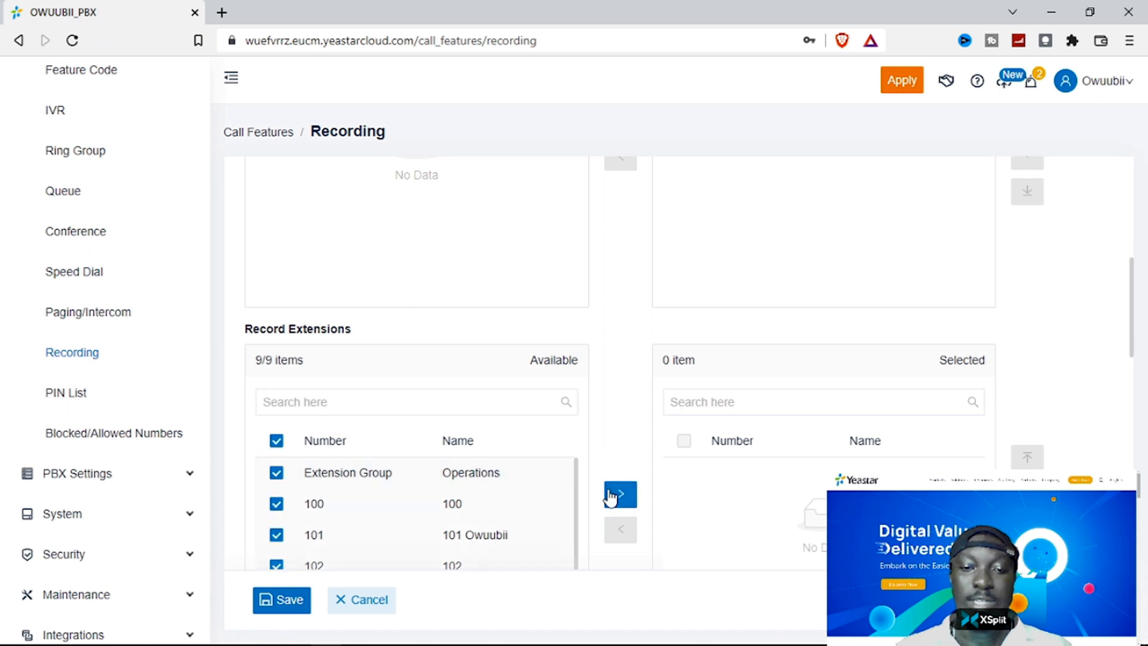
pyautogui.click(621, 493)
# - Record conference 600 and queue 6400, and enable recording of internal calls
pyautogui.scroll(-8, 538, 486)
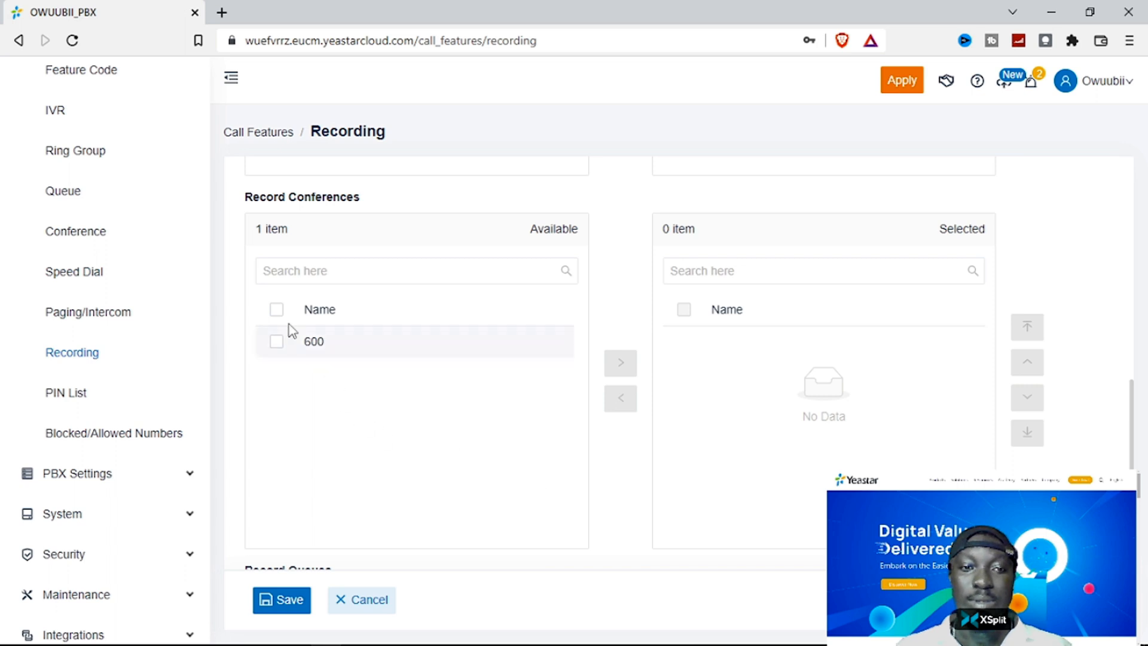
pyautogui.click(275, 309)
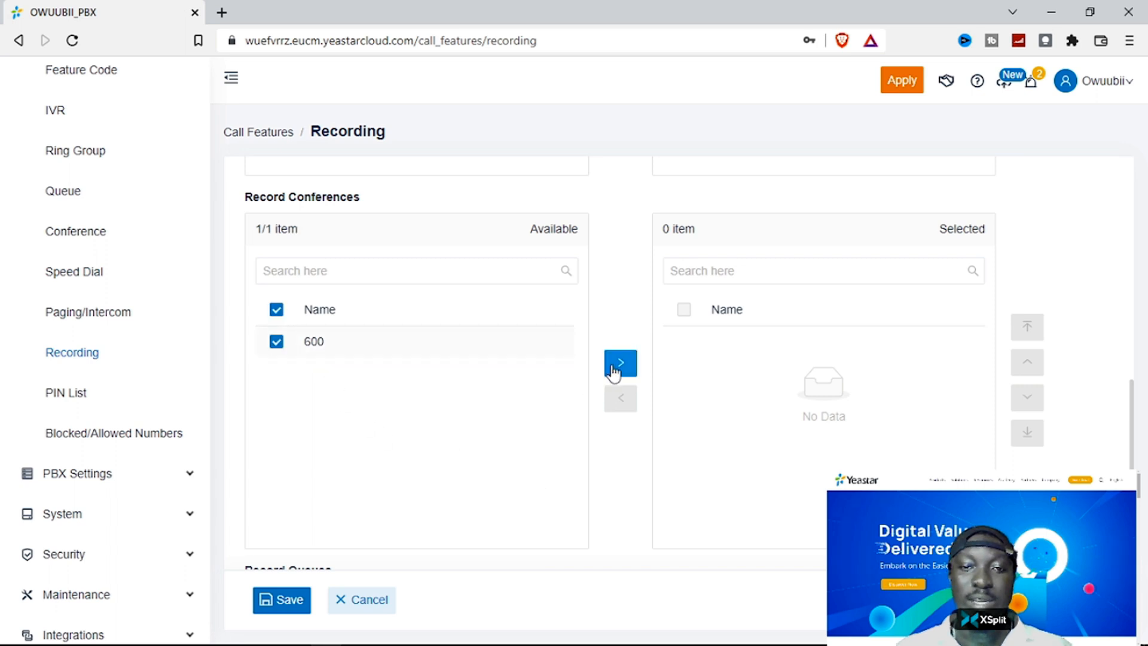
pyautogui.click(613, 371)
pyautogui.scroll(-5, 604, 412)
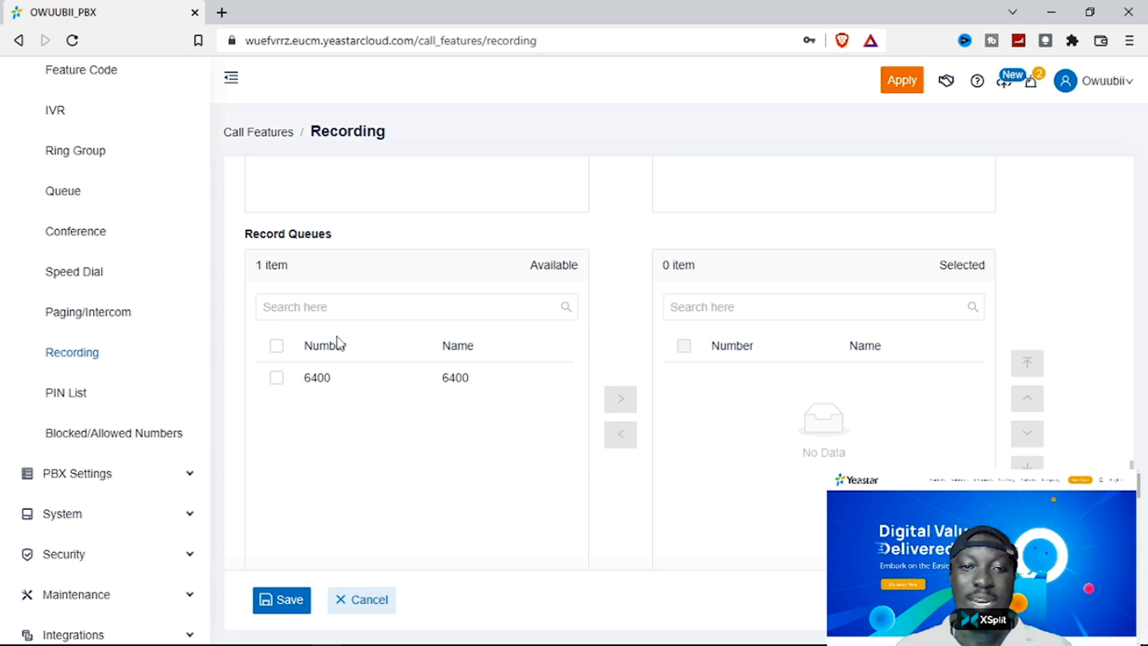
pyautogui.click(276, 346)
pyautogui.click(620, 399)
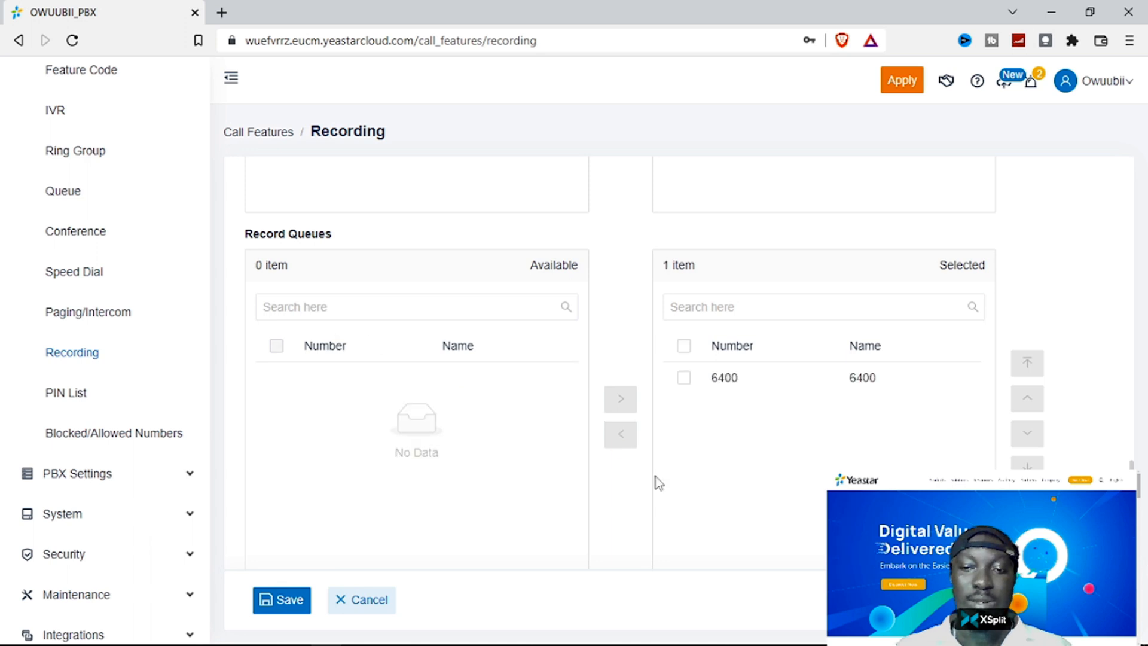
pyautogui.scroll(10, 658, 483)
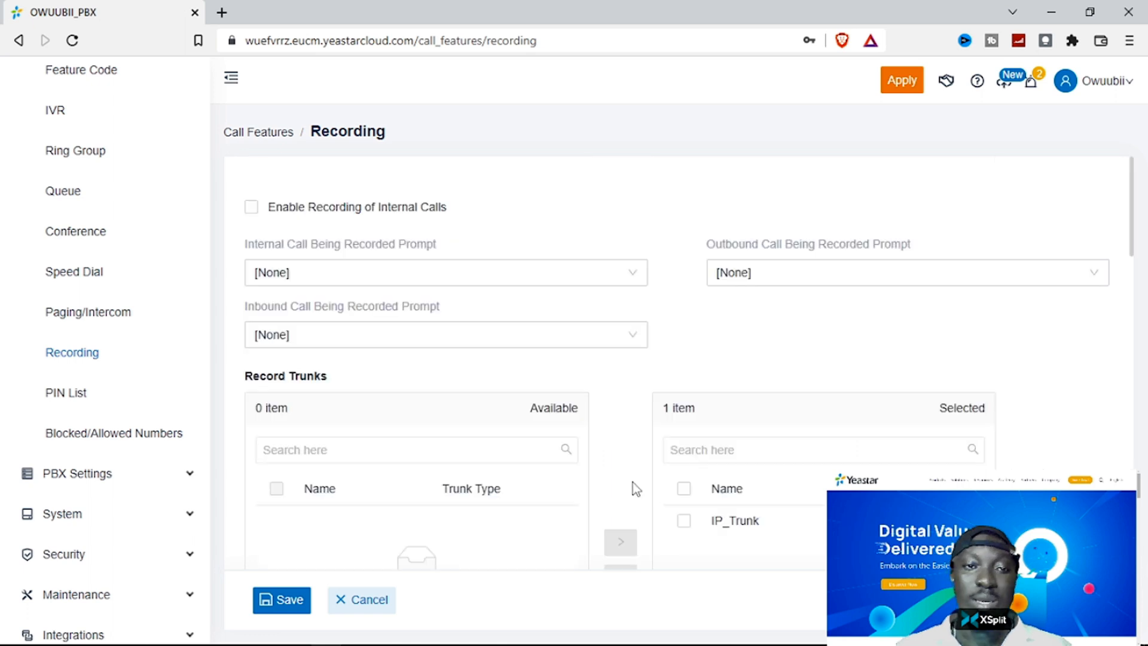
pyautogui.click(252, 209)
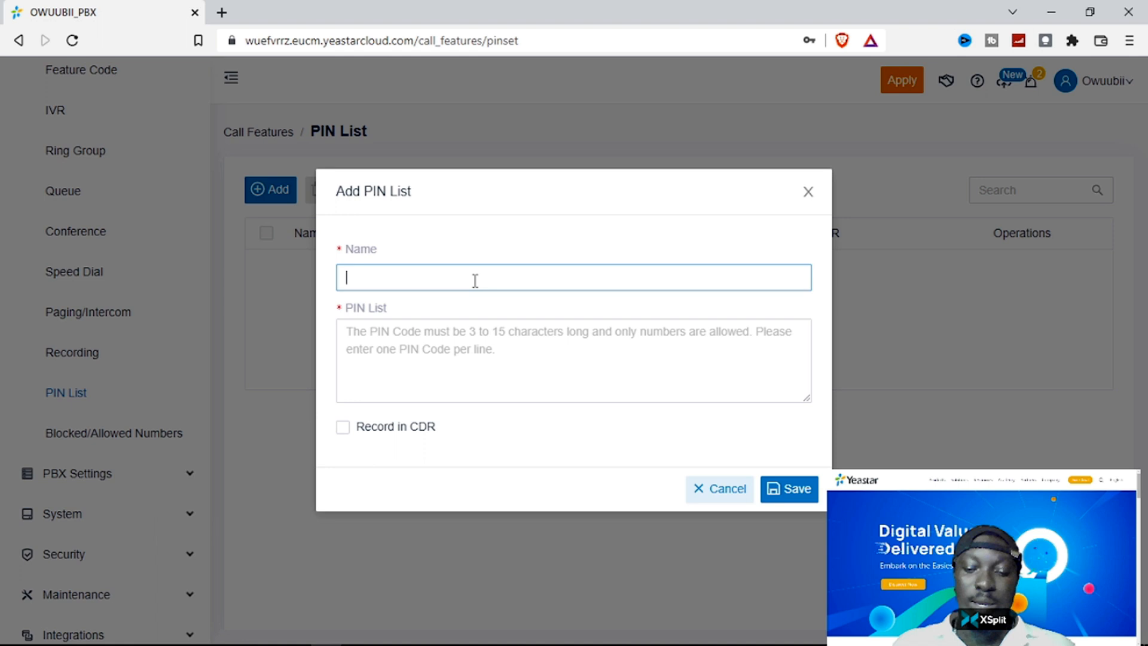
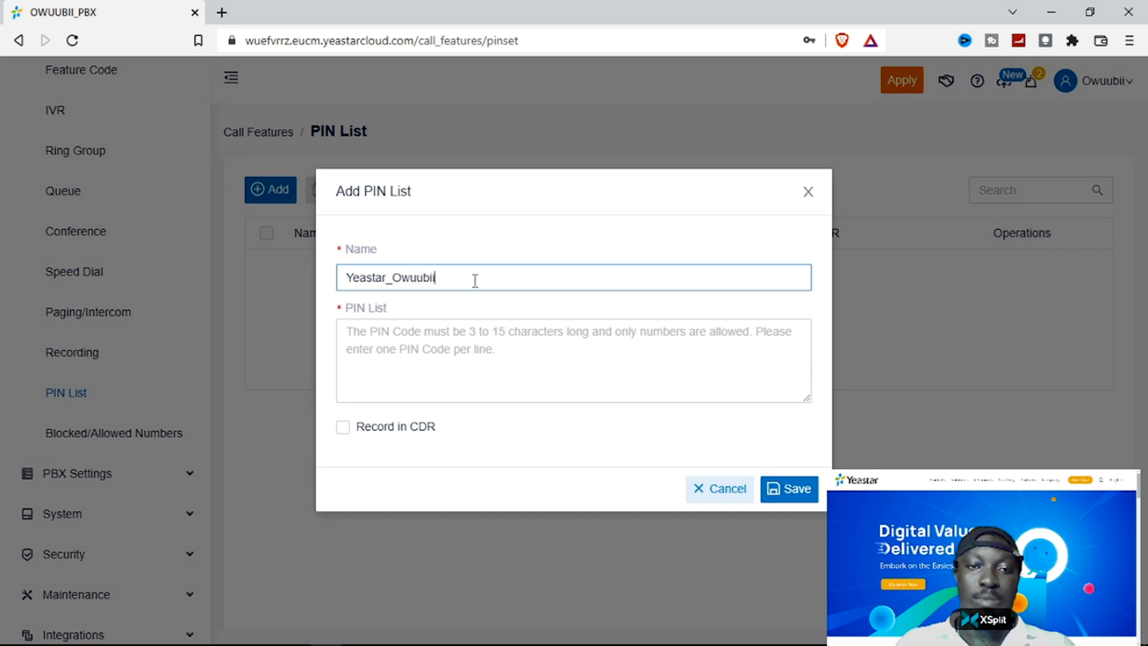
pyautogui.click(462, 340)
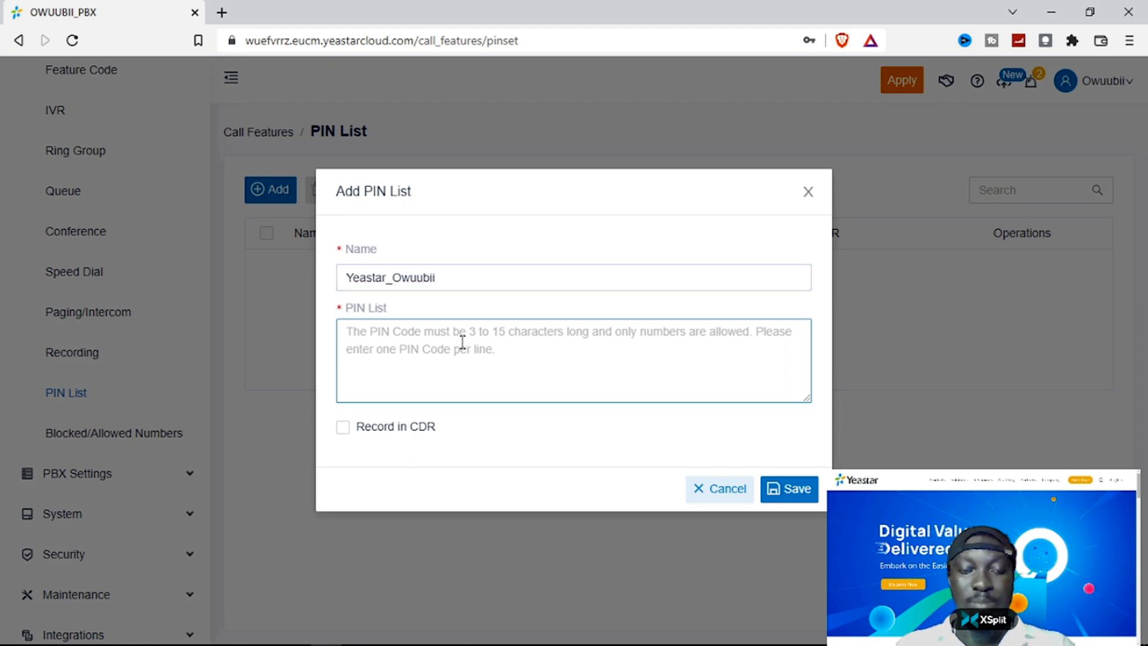
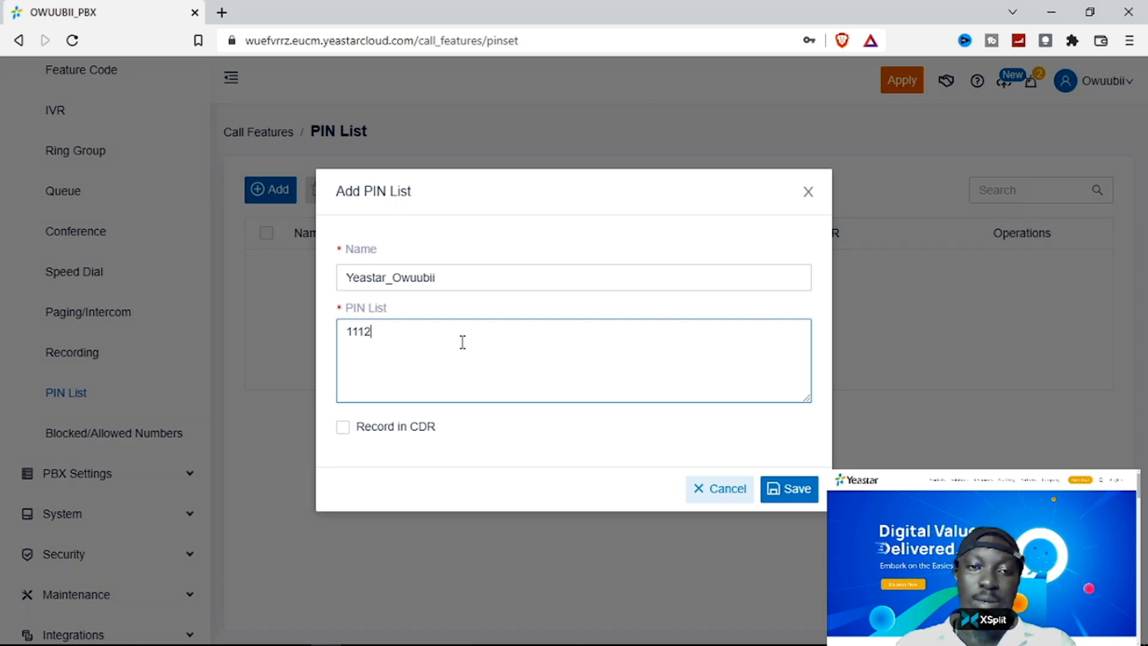
pyautogui.press('Return')
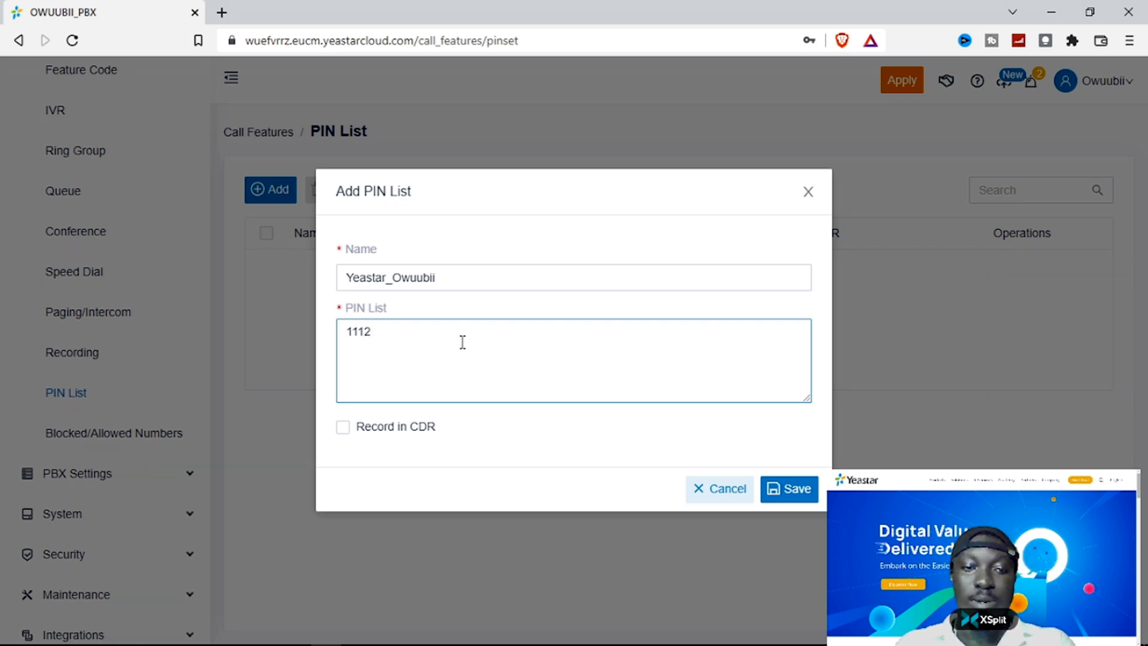
pyautogui.write('3')
pyautogui.press('Return')
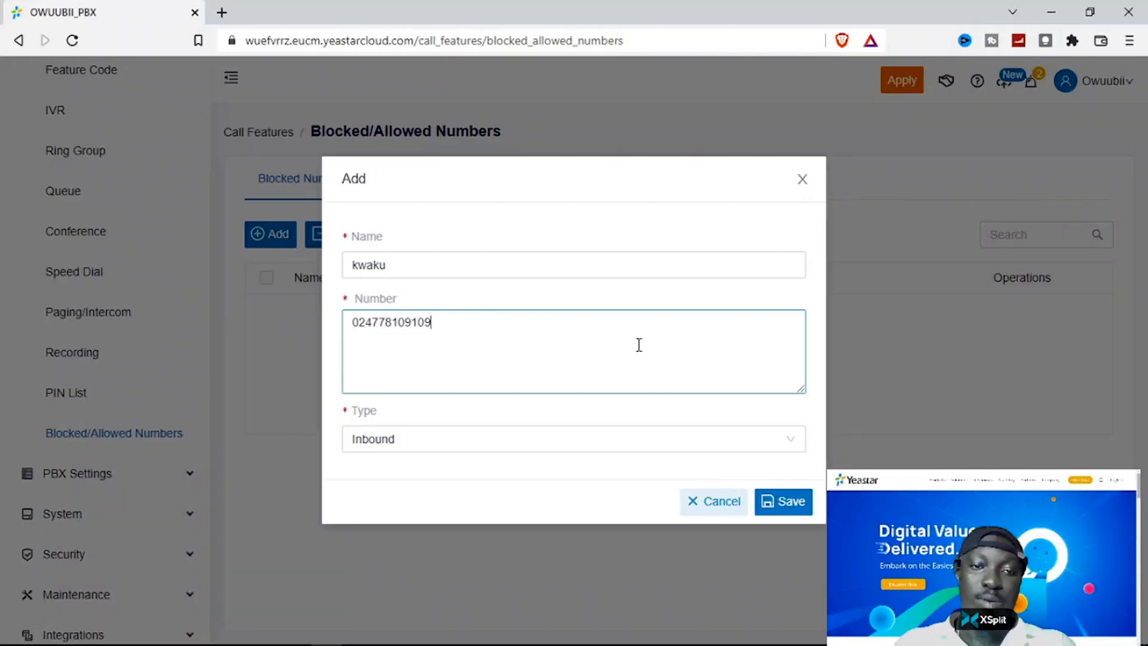
pyautogui.press('BackSpace')
pyautogui.press('BackSpace')
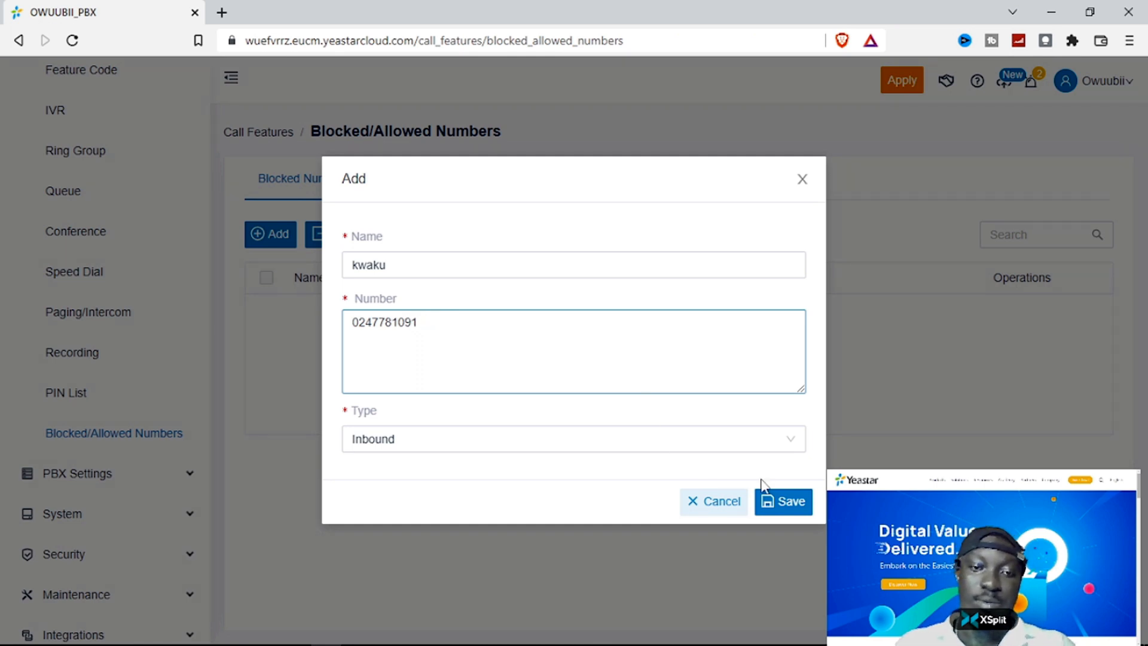
pyautogui.click(607, 449)
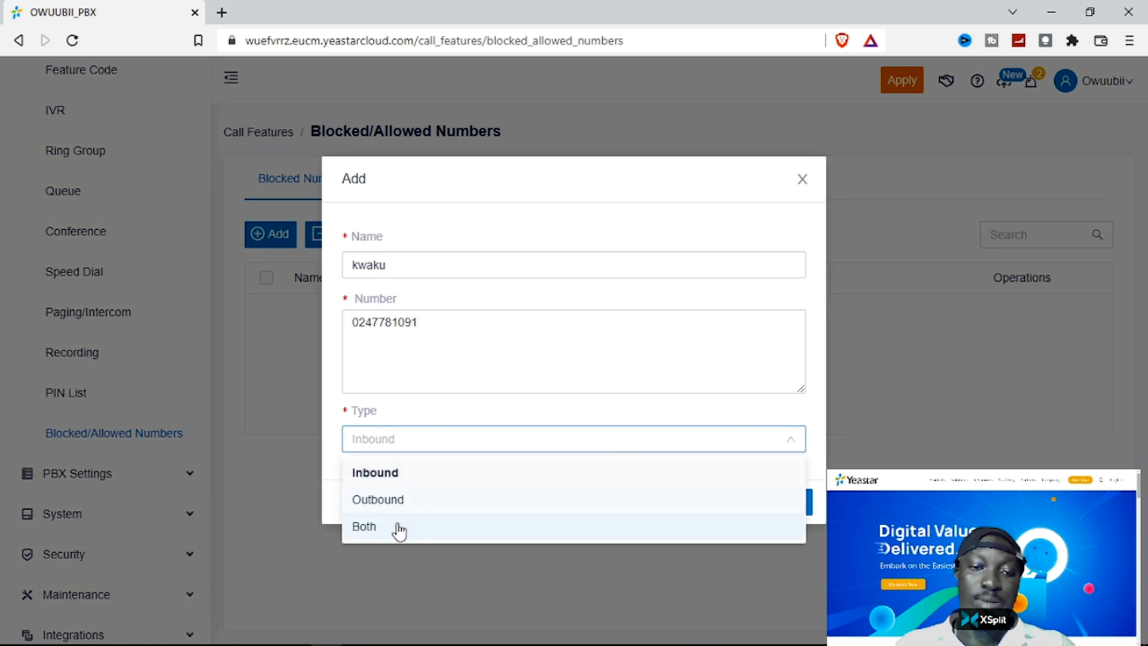
pyautogui.click(385, 474)
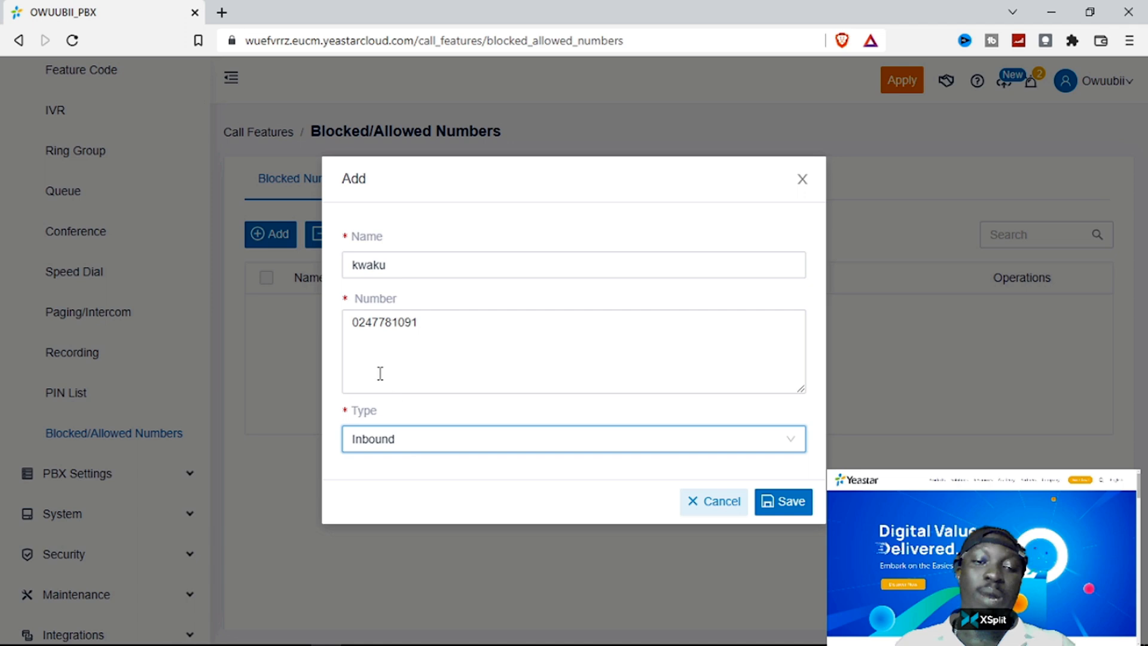
# - Check the number and save the inbound blocked number entry
pyautogui.click(427, 320)
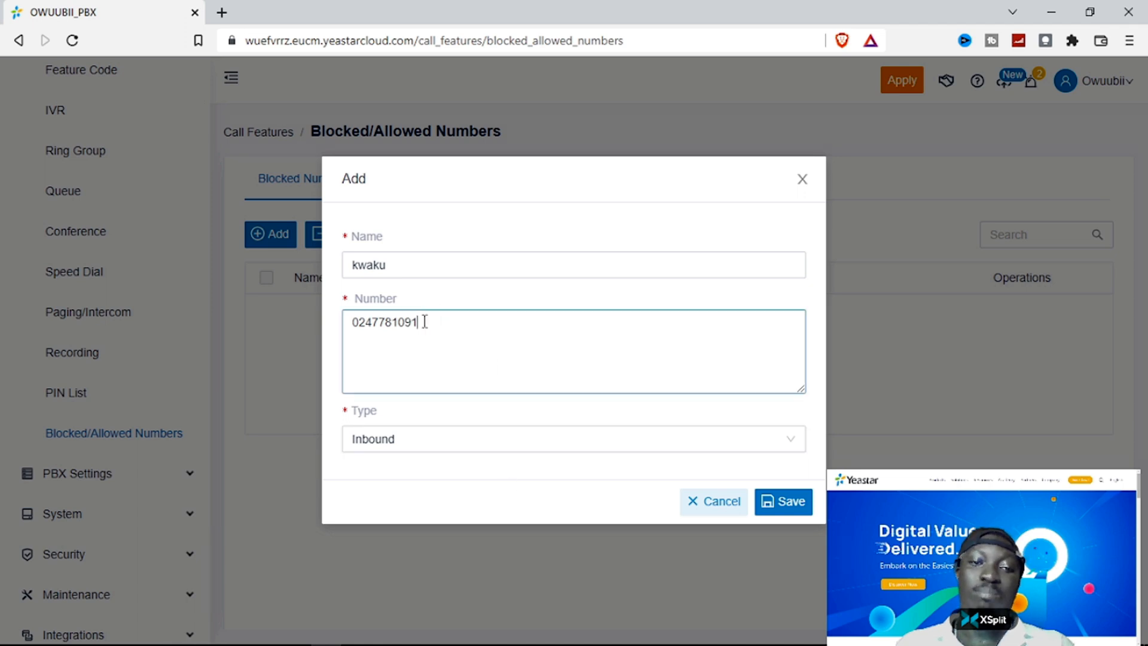
pyautogui.click(792, 503)
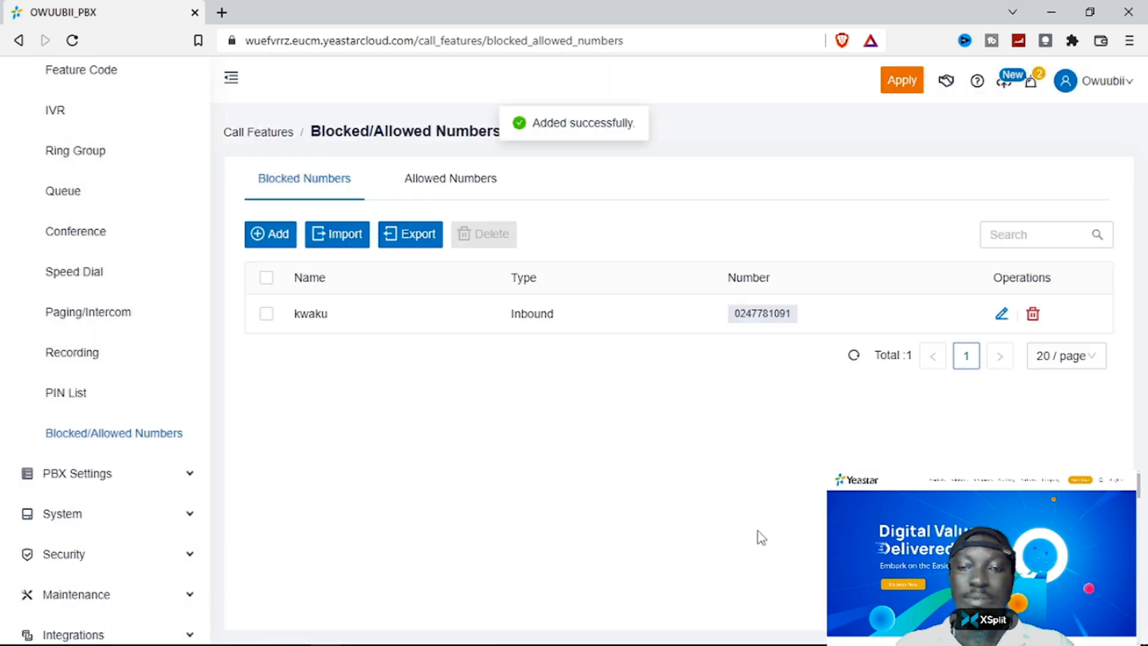
pyautogui.scroll(5, 134, 340)
pyautogui.click(133, 340)
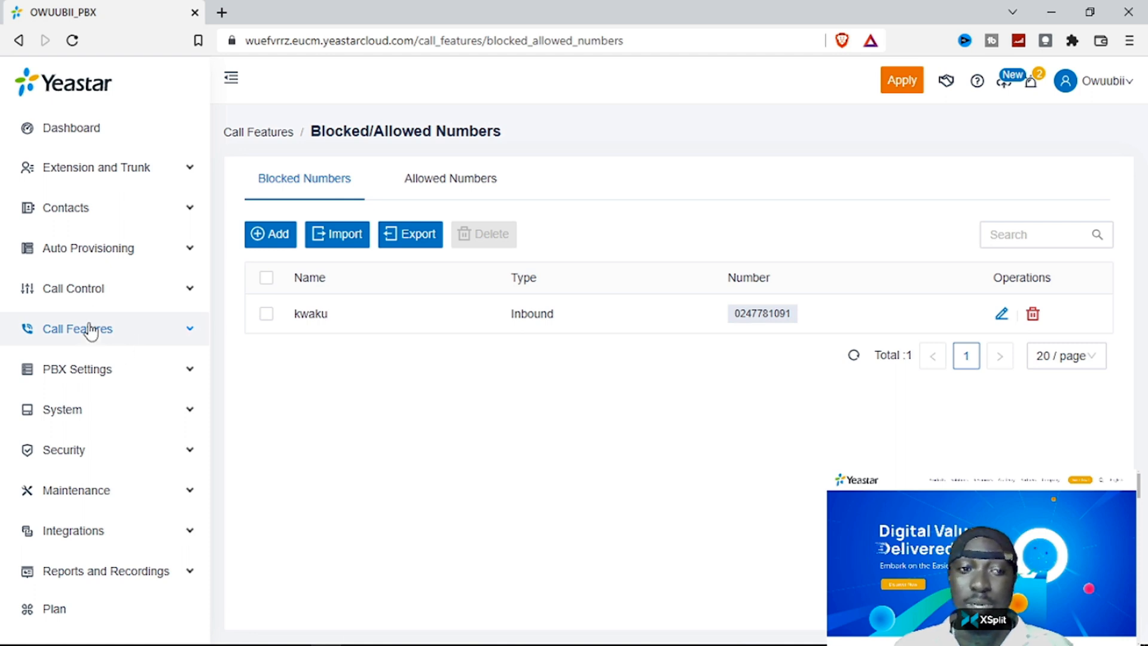
# - Expand Call Control and go to the Inbound Route list
pyautogui.click(99, 293)
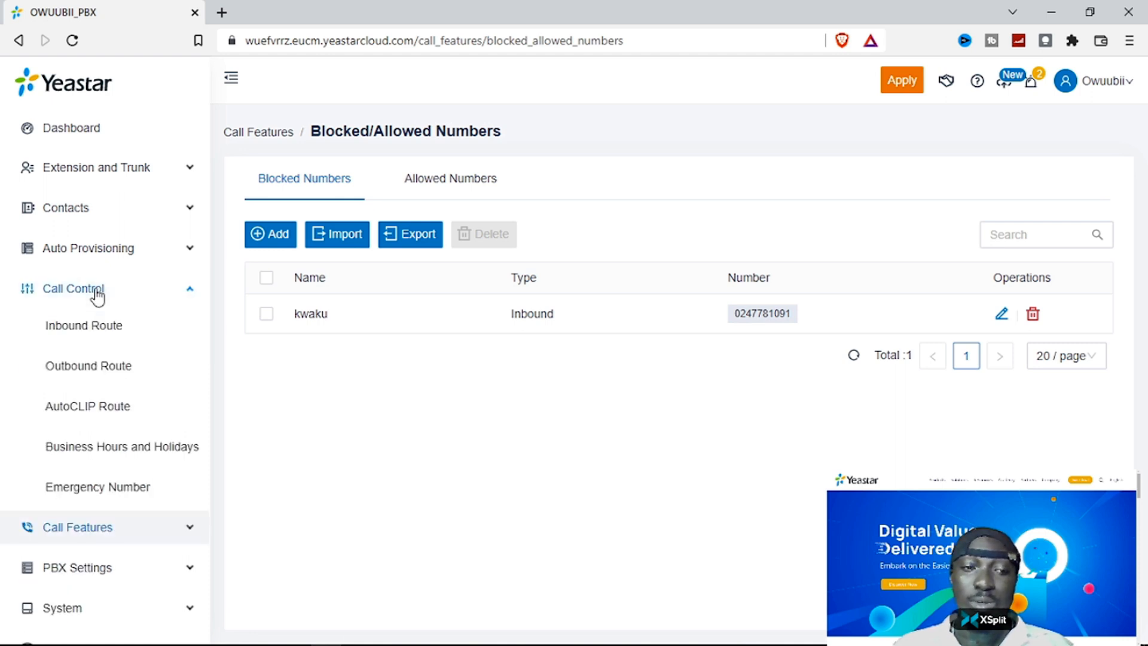
pyautogui.click(99, 333)
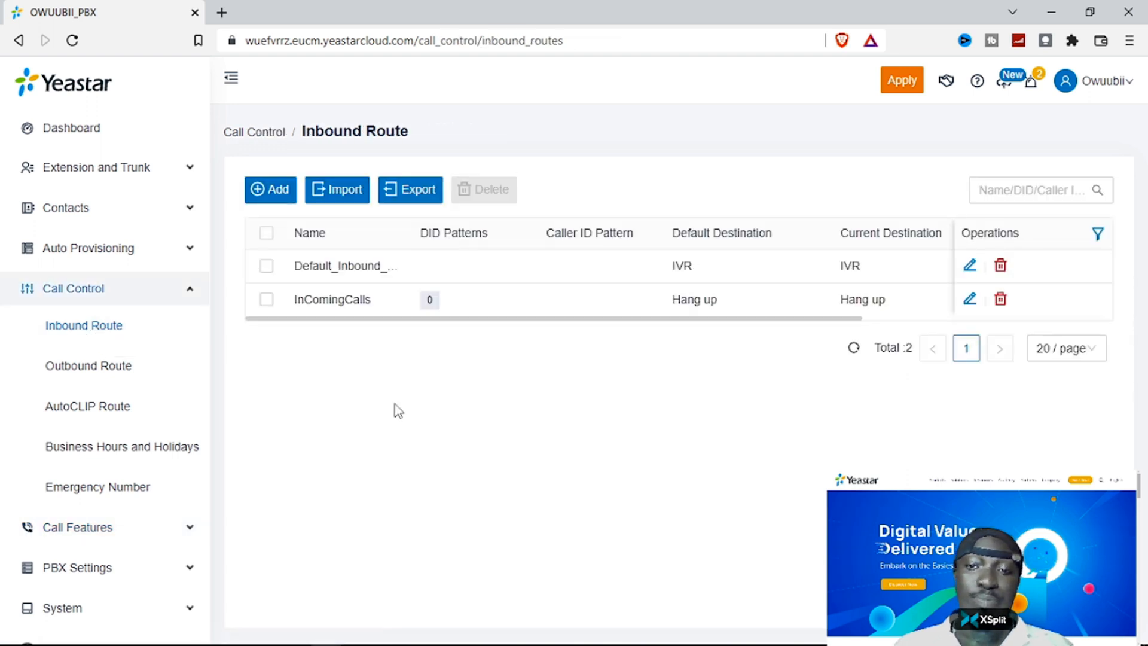
# - Open Default_Inbound_Route for editing and scroll through its settings
pyautogui.click(969, 265)
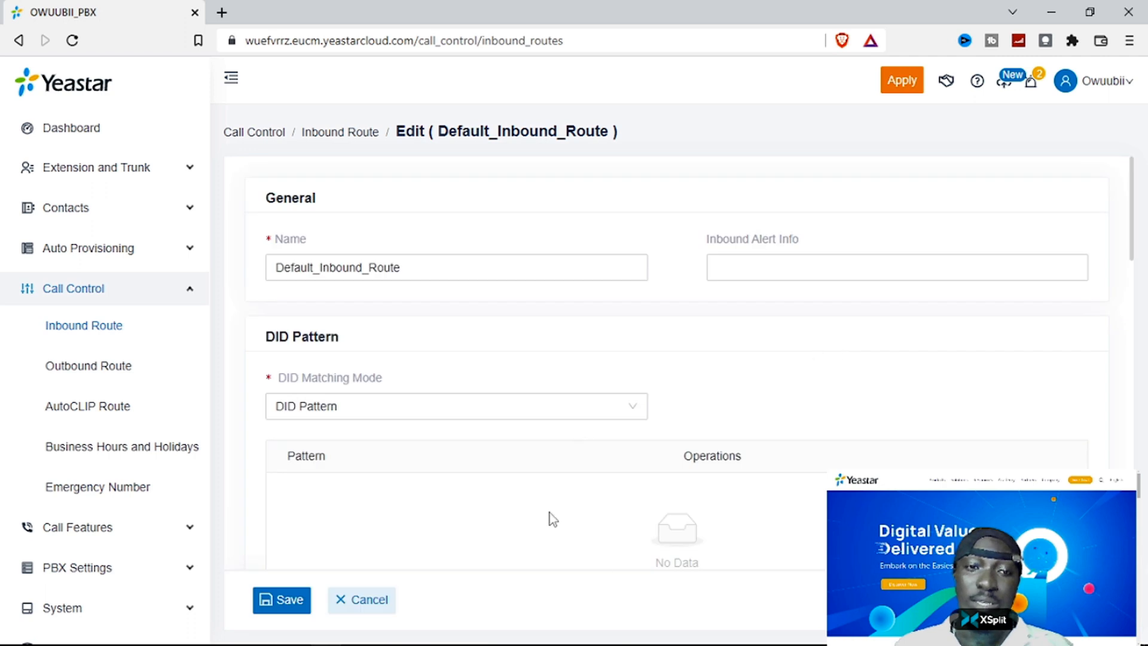
pyautogui.scroll(-5, 526, 500)
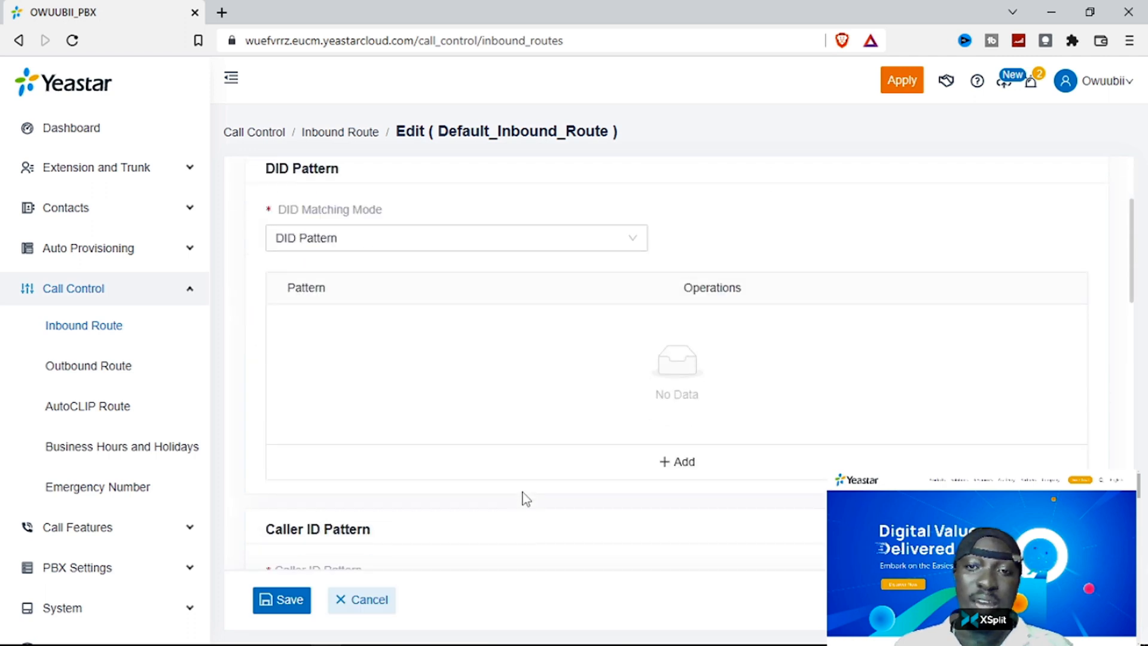
pyautogui.scroll(-10, 526, 499)
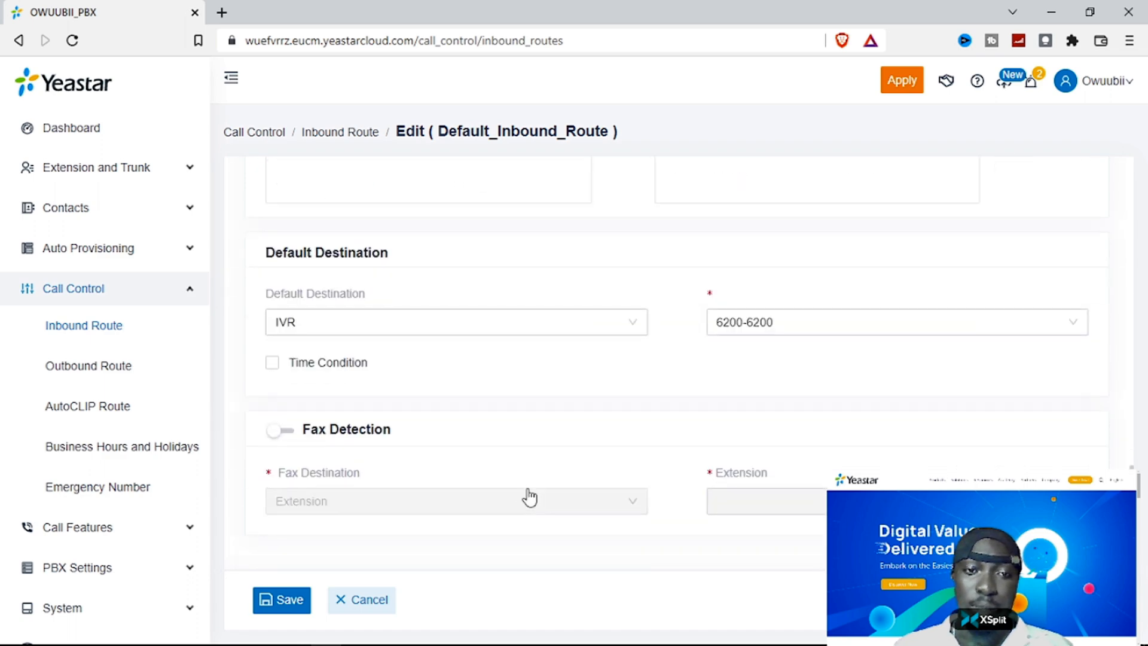
pyautogui.scroll(15, 547, 470)
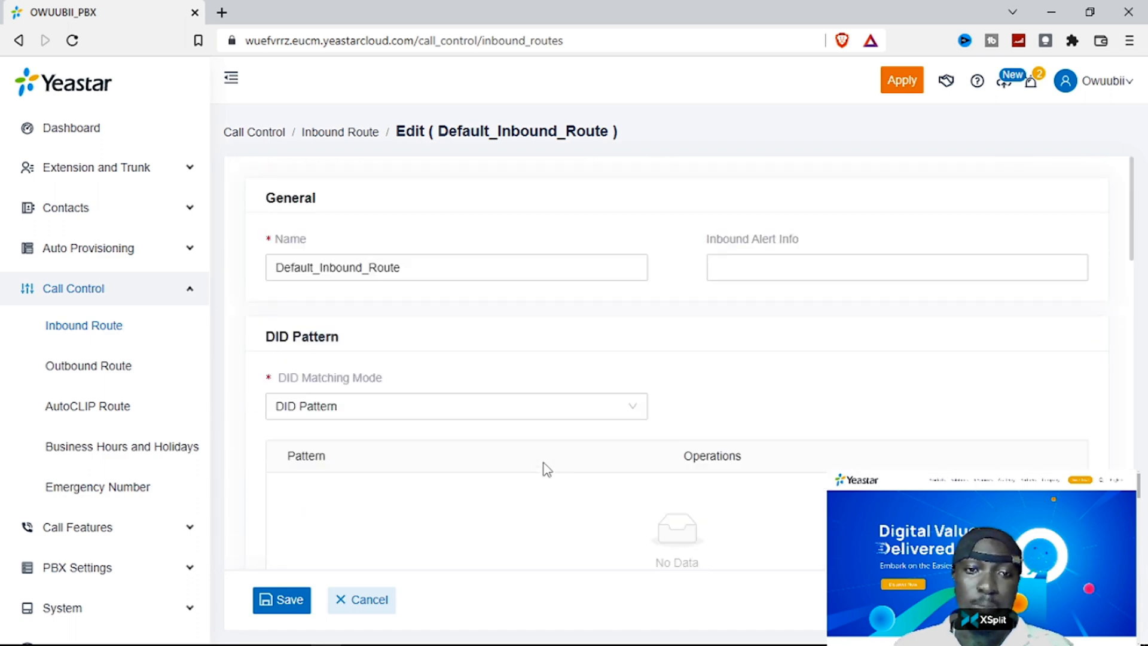
pyautogui.scroll(-6, 547, 469)
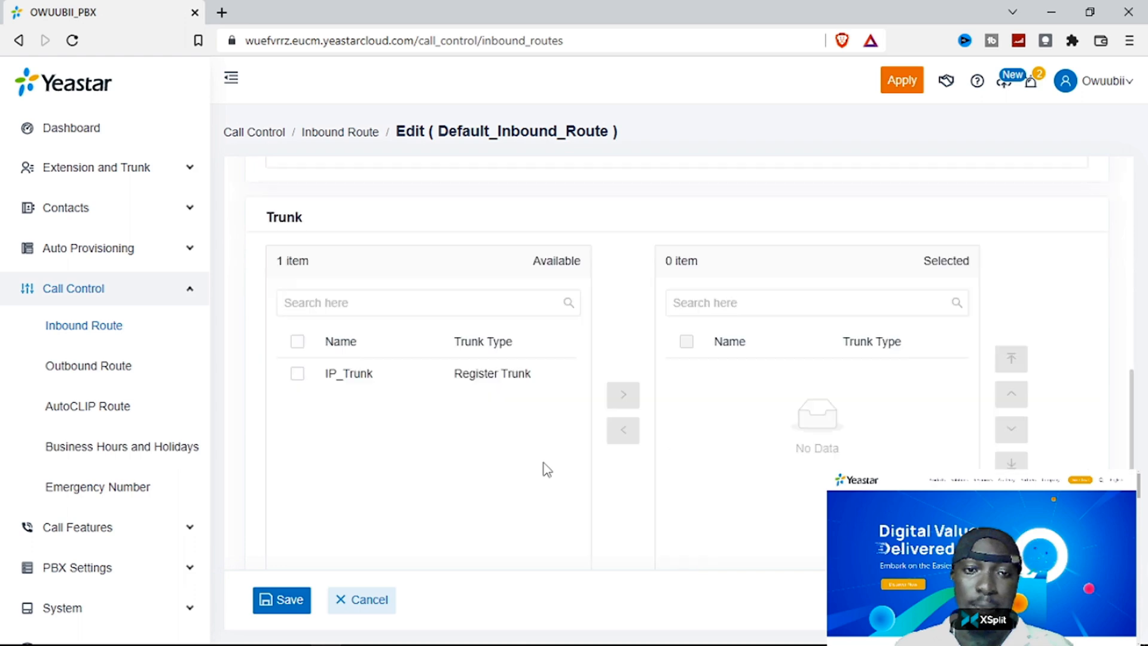
pyautogui.scroll(-4, 529, 383)
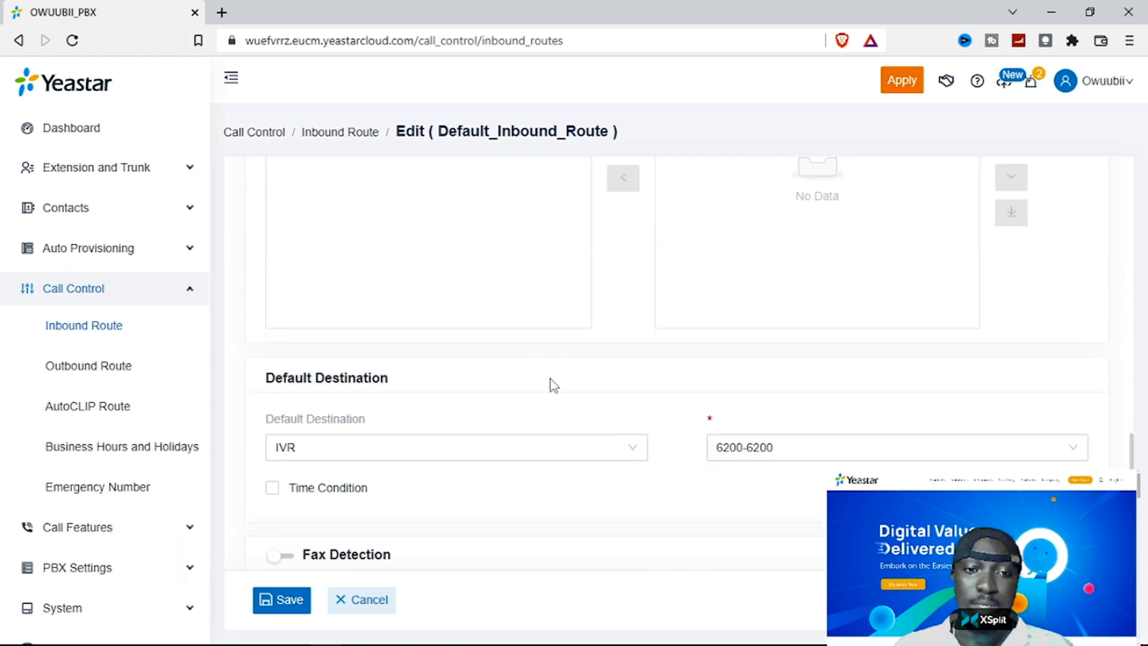
pyautogui.scroll(-2, 547, 431)
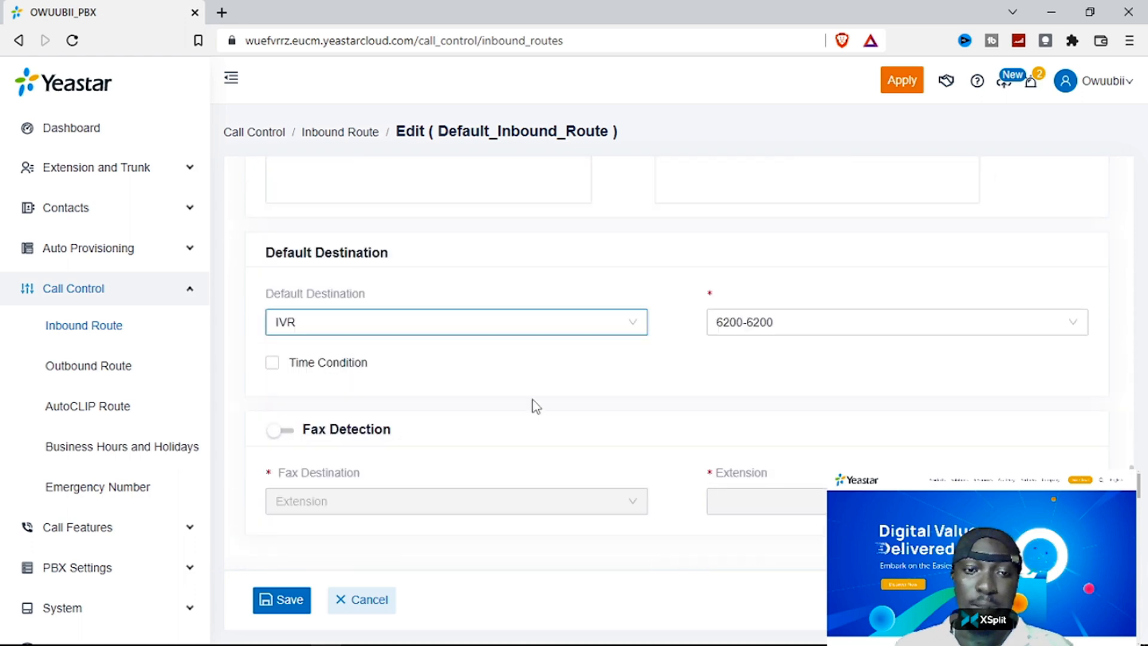
# - Review the Default Destination choices, leaving it set to IVR 6200-6200
pyautogui.click(635, 334)
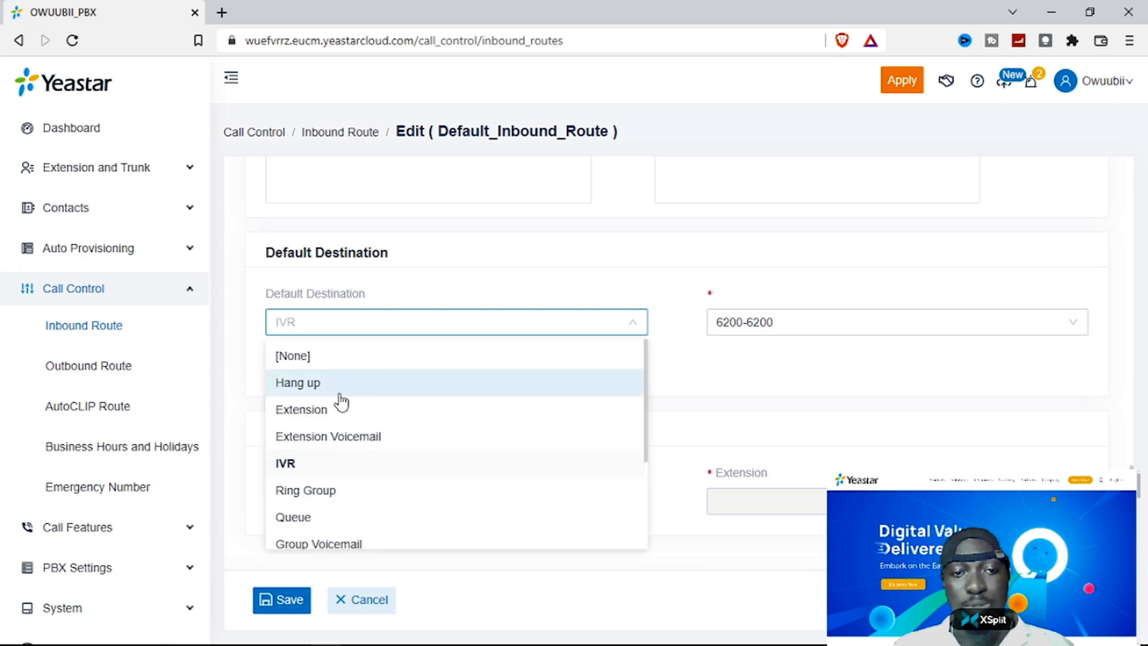
pyautogui.scroll(-3, 359, 430)
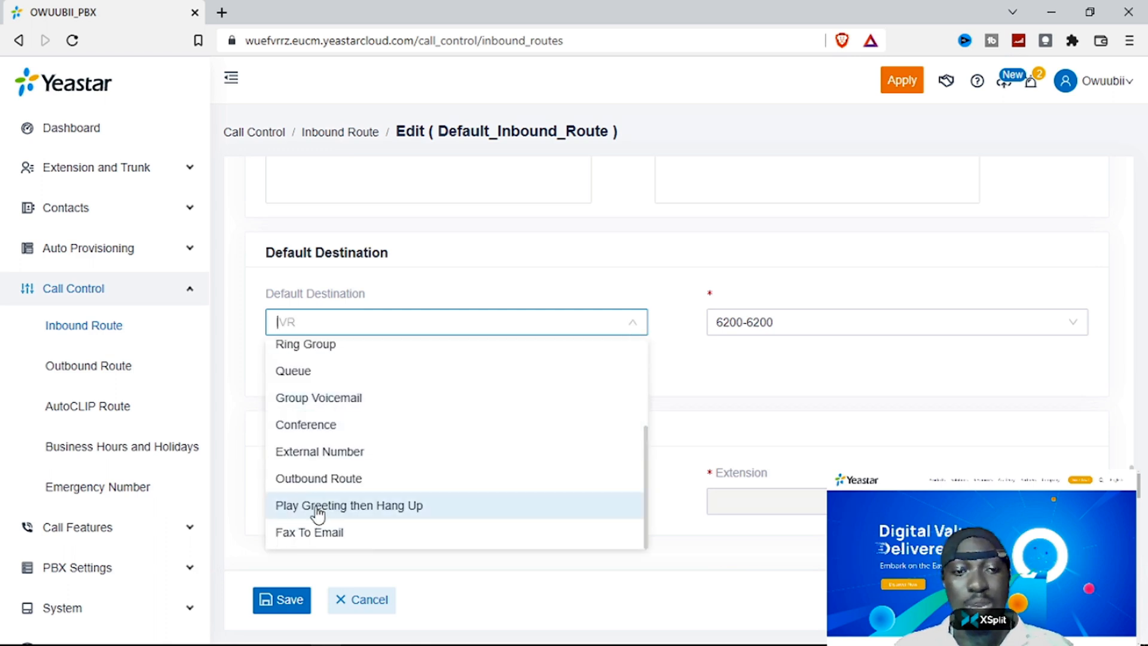
pyautogui.scroll(3, 310, 395)
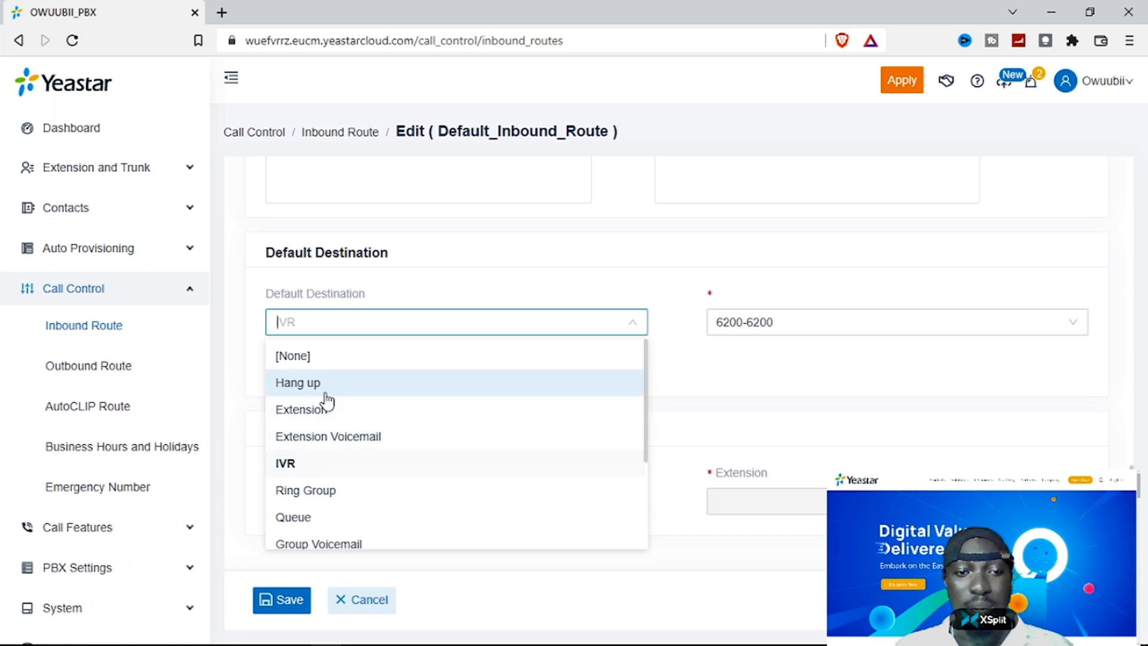
pyautogui.scroll(-3, 359, 484)
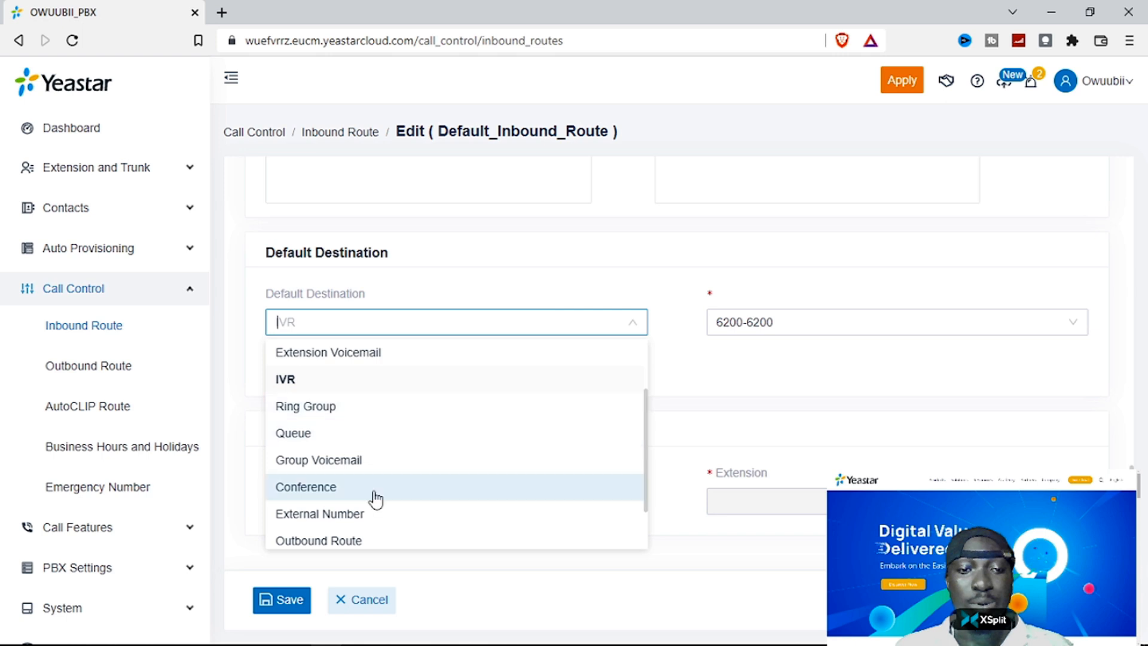
pyautogui.scroll(-2, 372, 512)
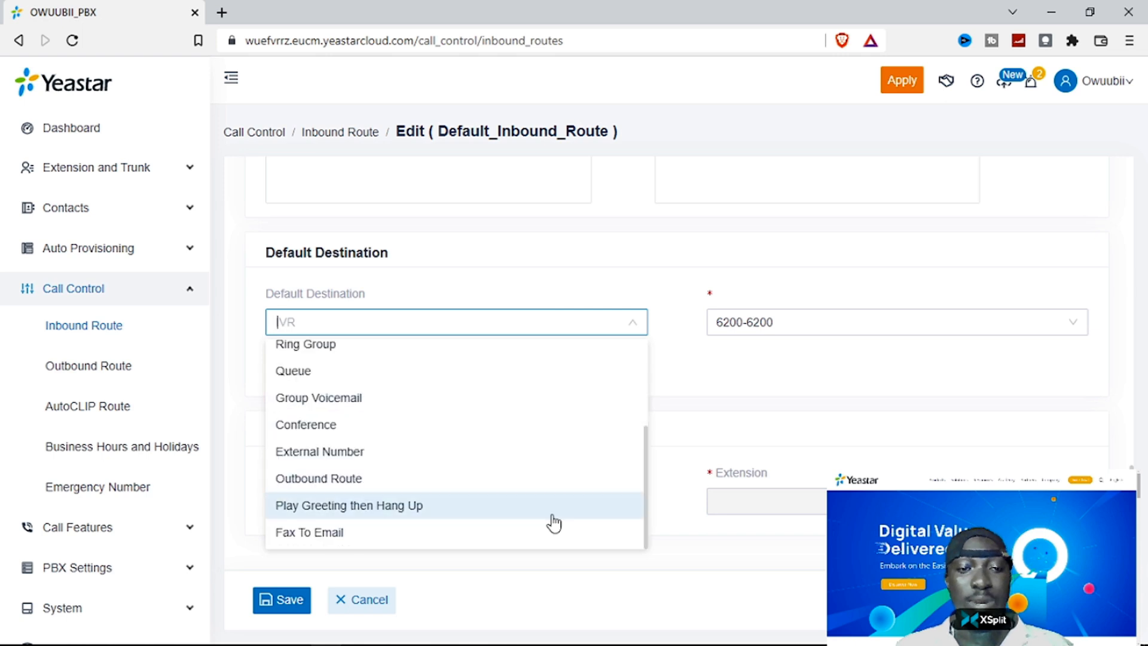
pyautogui.click(648, 473)
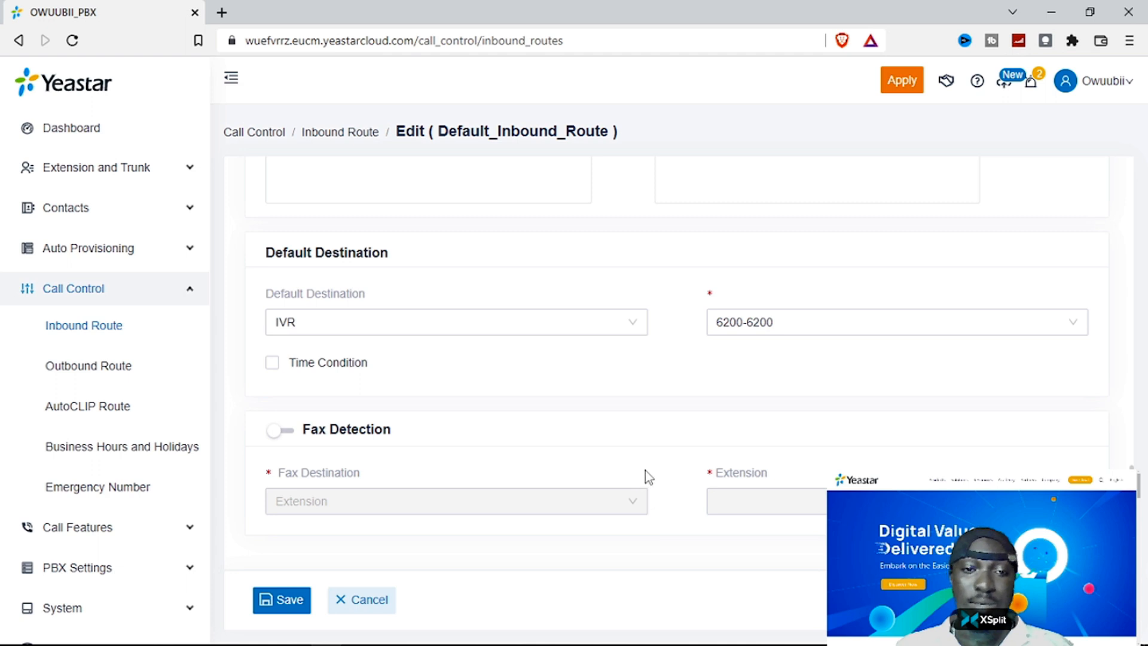
pyautogui.click(349, 330)
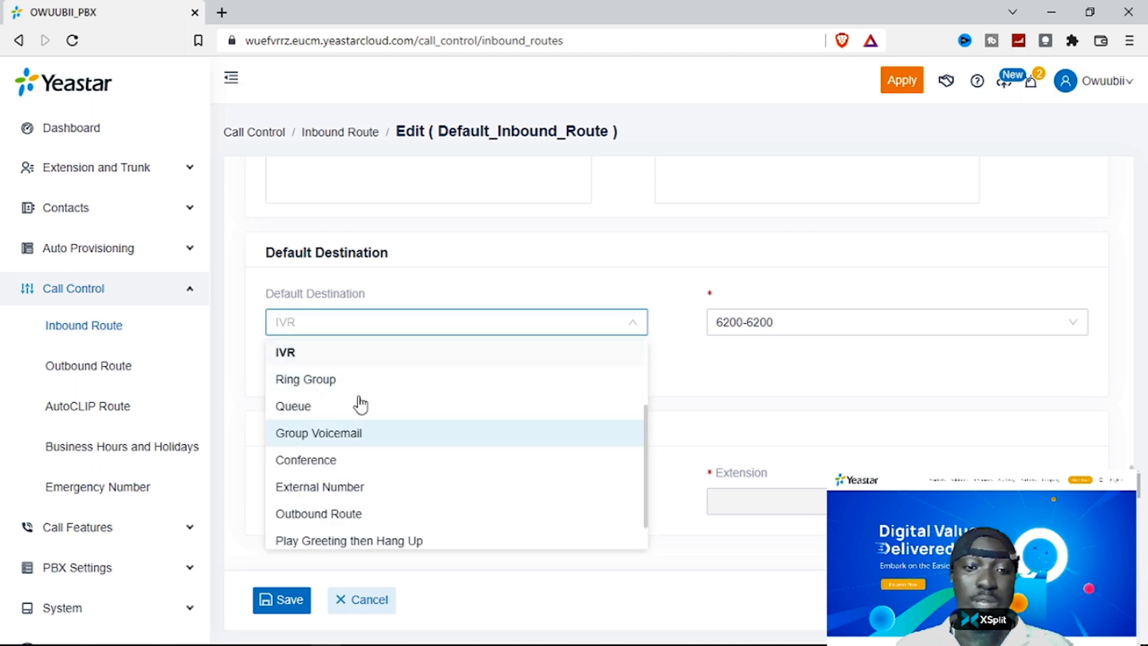
pyautogui.click(673, 400)
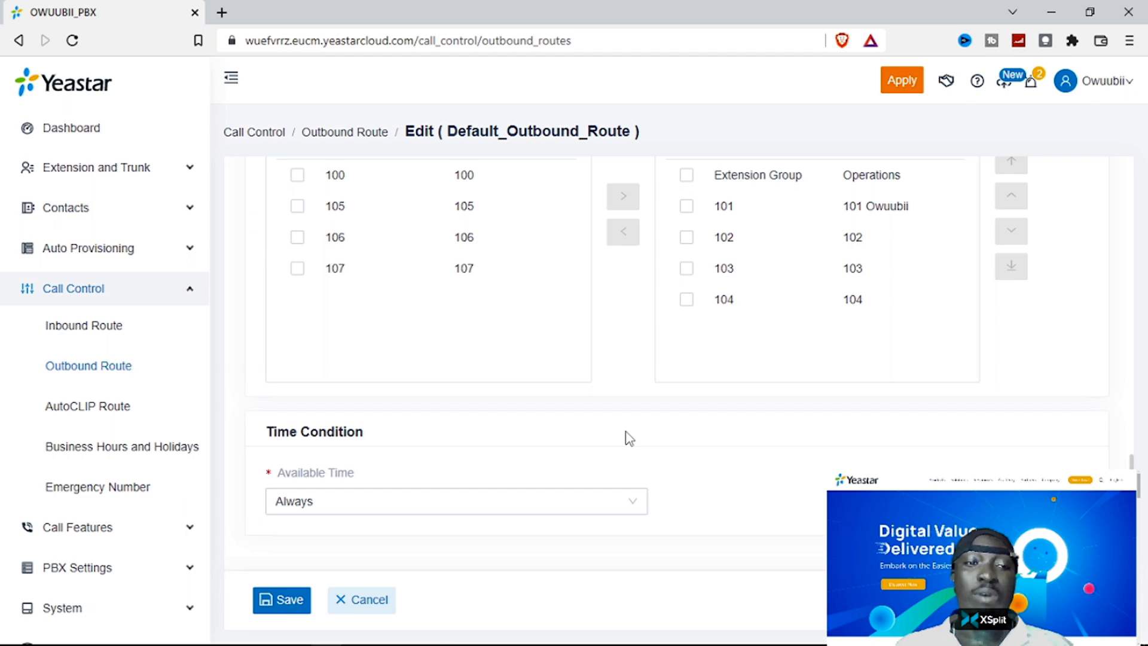
# - Scroll back up the Default_Outbound_Route page and return to the Inbound Route list
pyautogui.scroll(5, 629, 438)
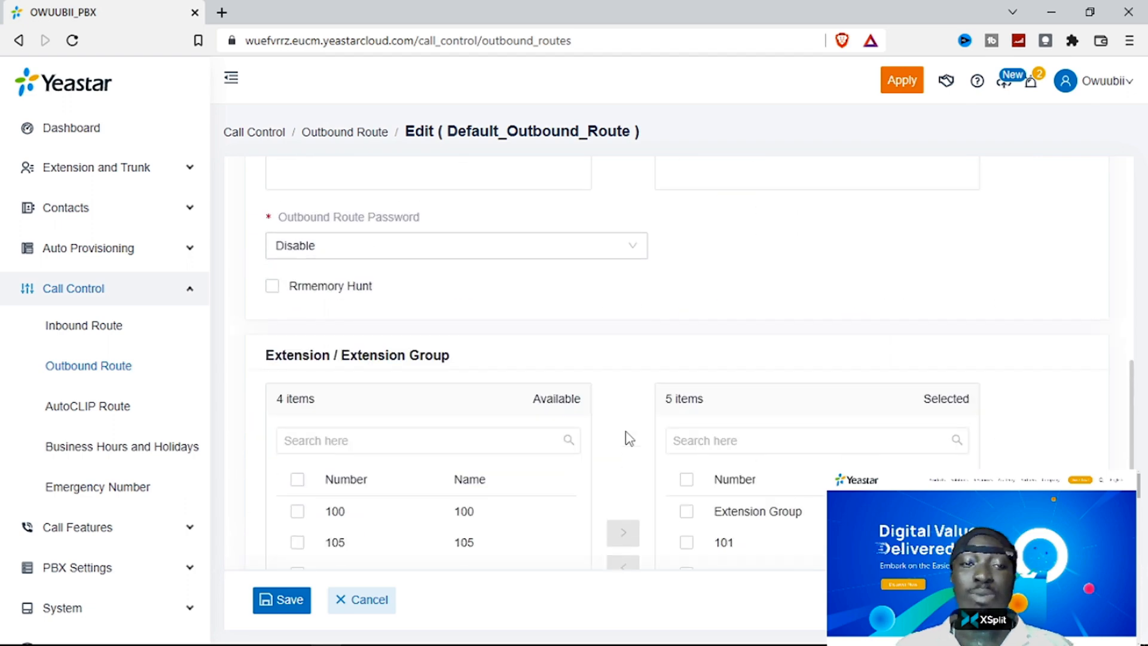
pyautogui.scroll(1, 658, 407)
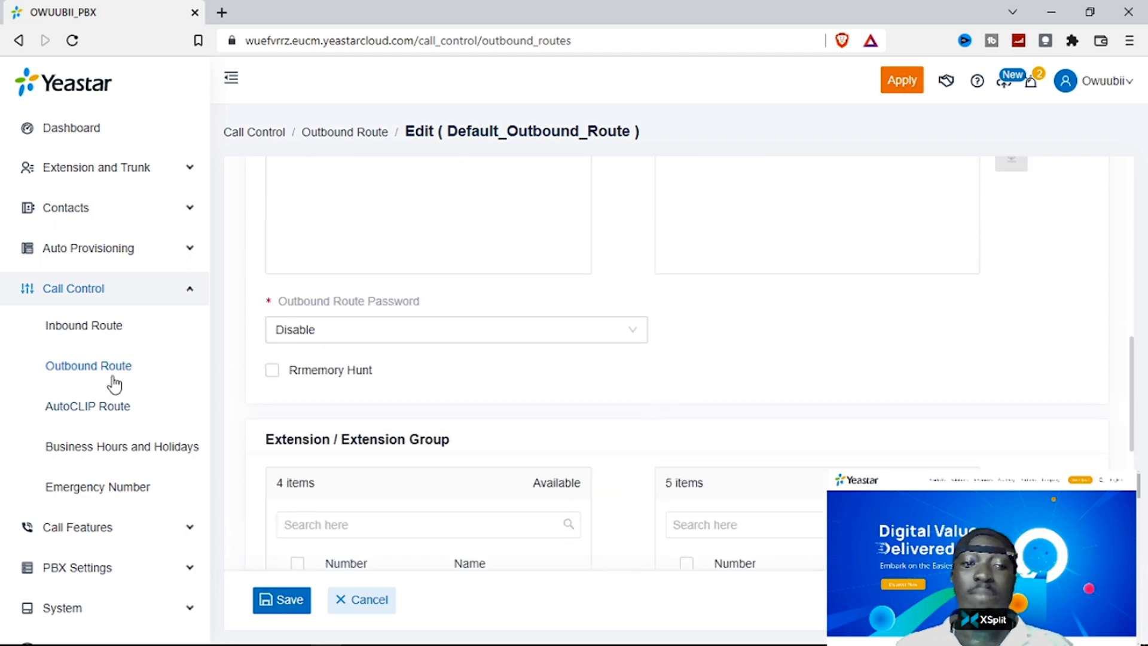
pyautogui.click(98, 329)
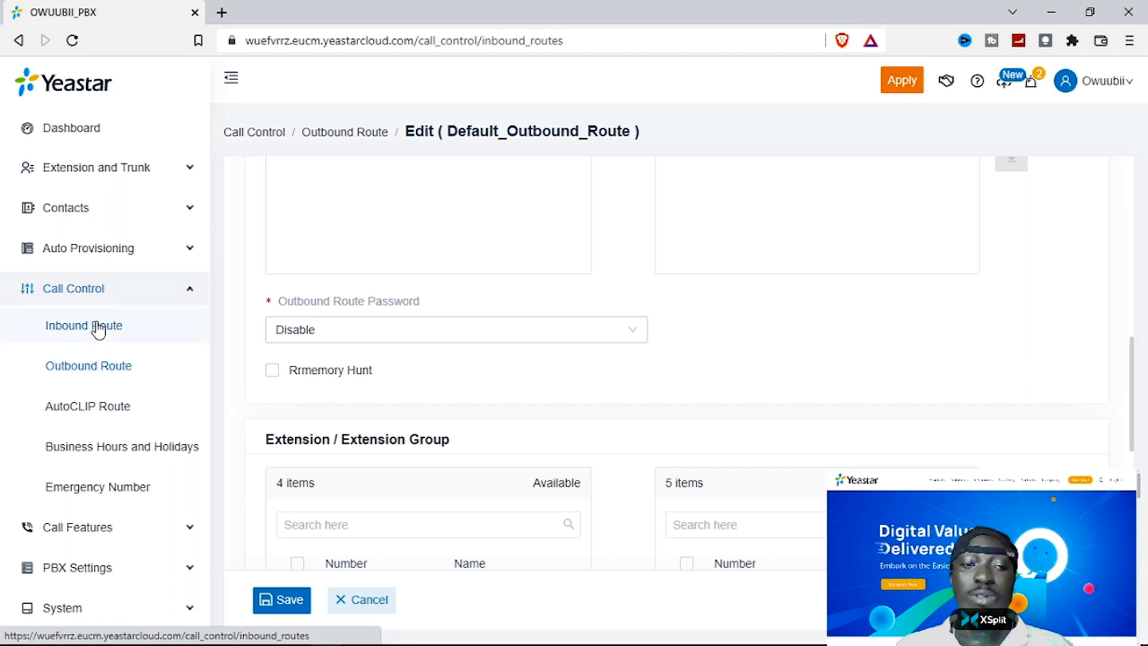